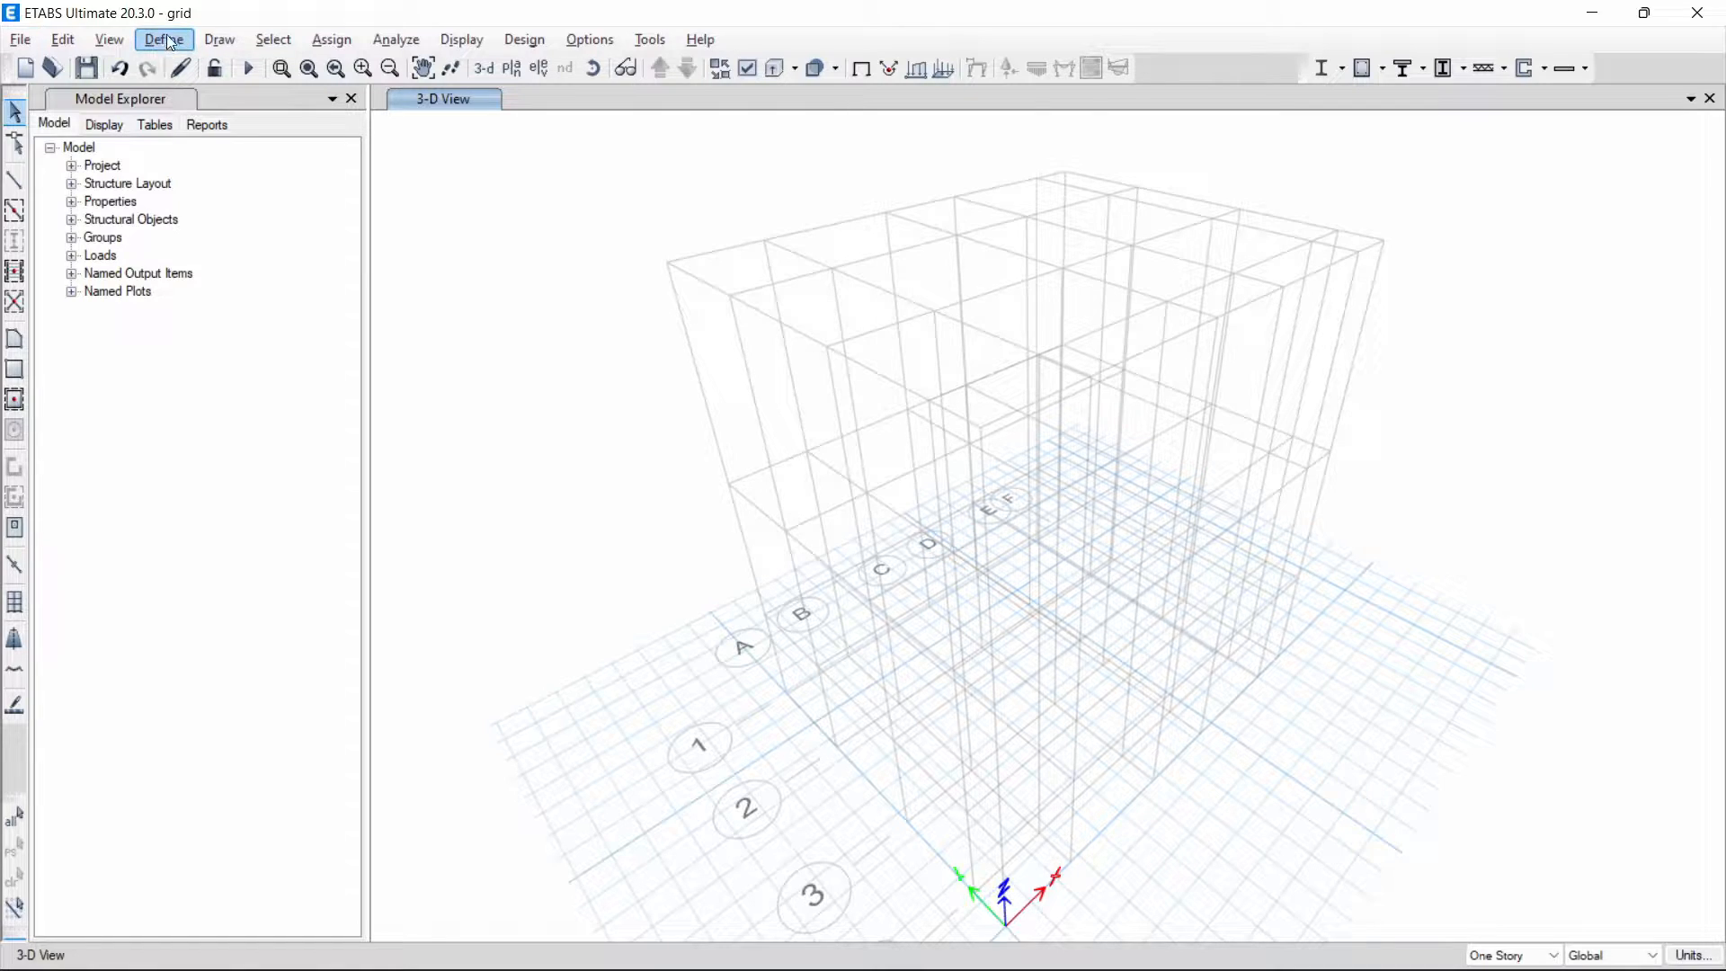
- Start a new United States material definition and choose Concrete as its material type
left_click(172, 45)
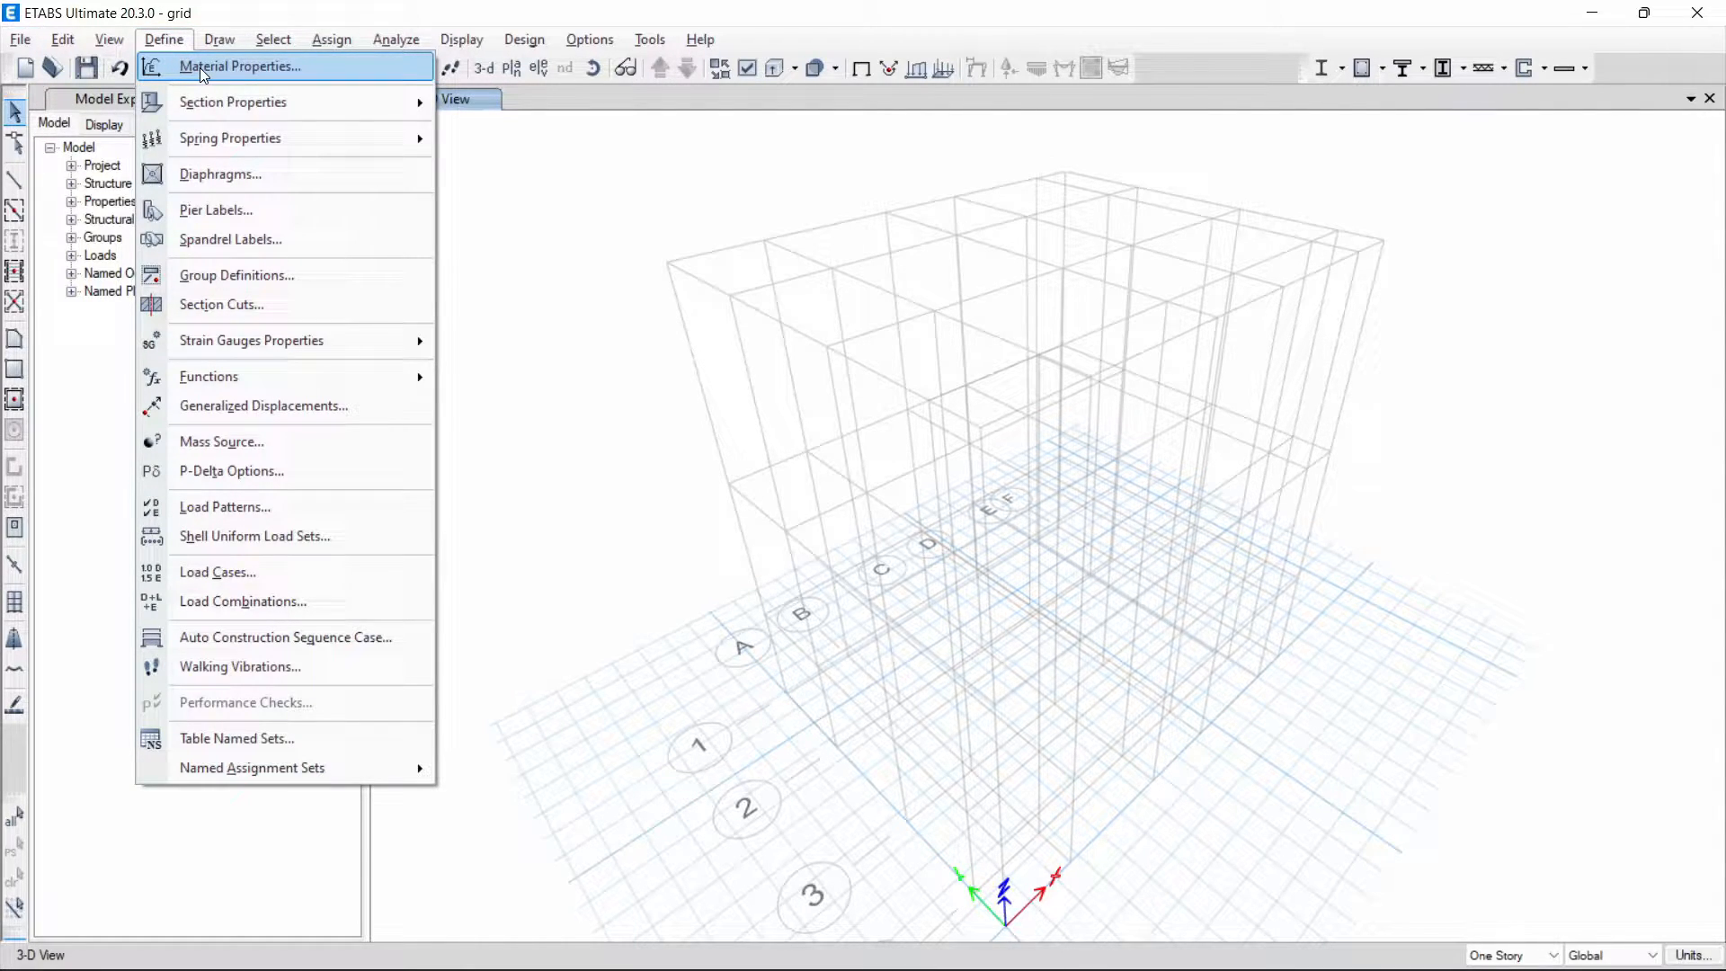
left_click(200, 68)
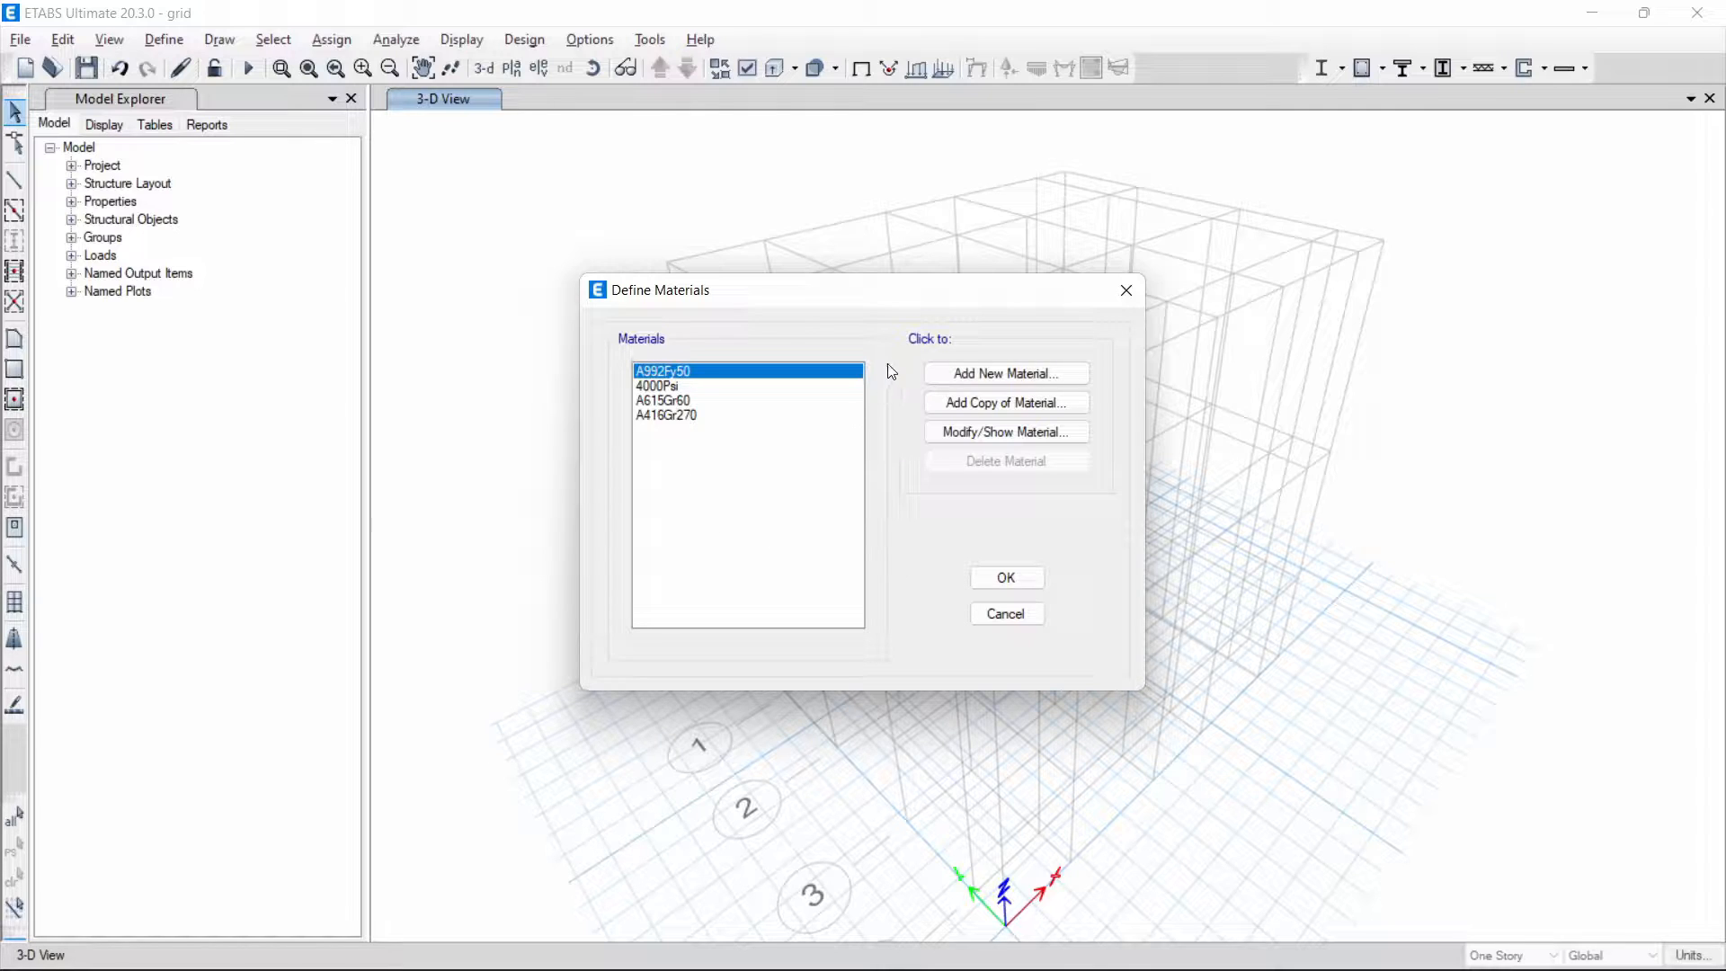
left_click(968, 374)
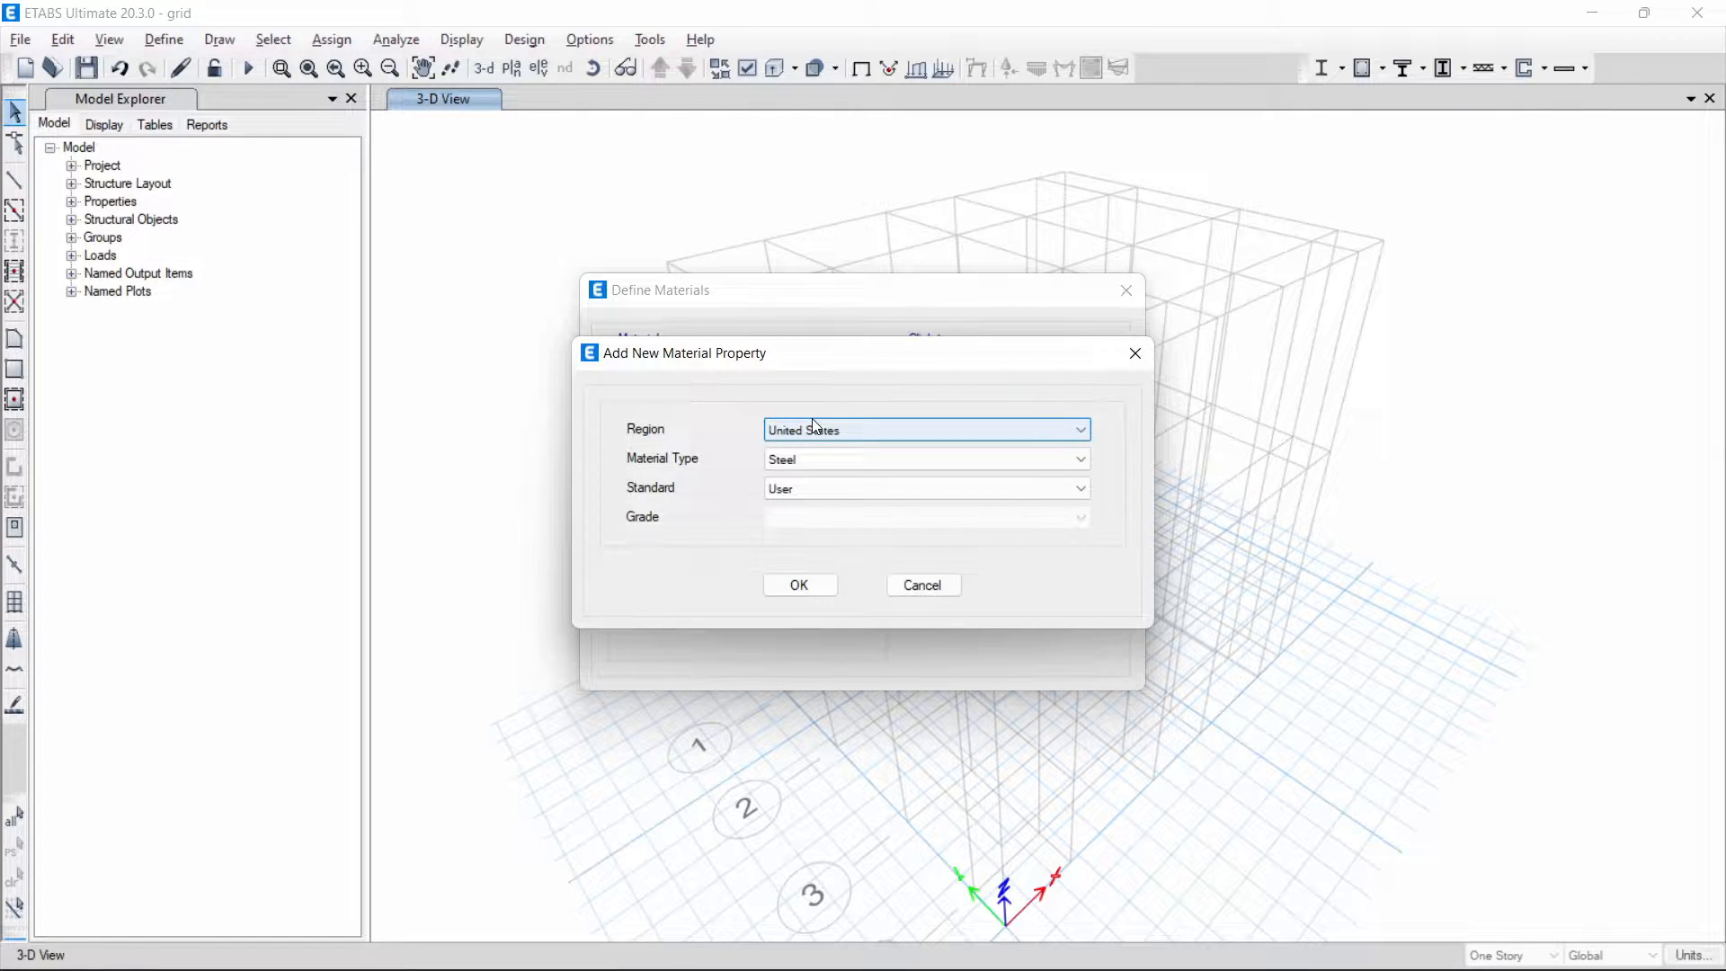
left_click(788, 460)
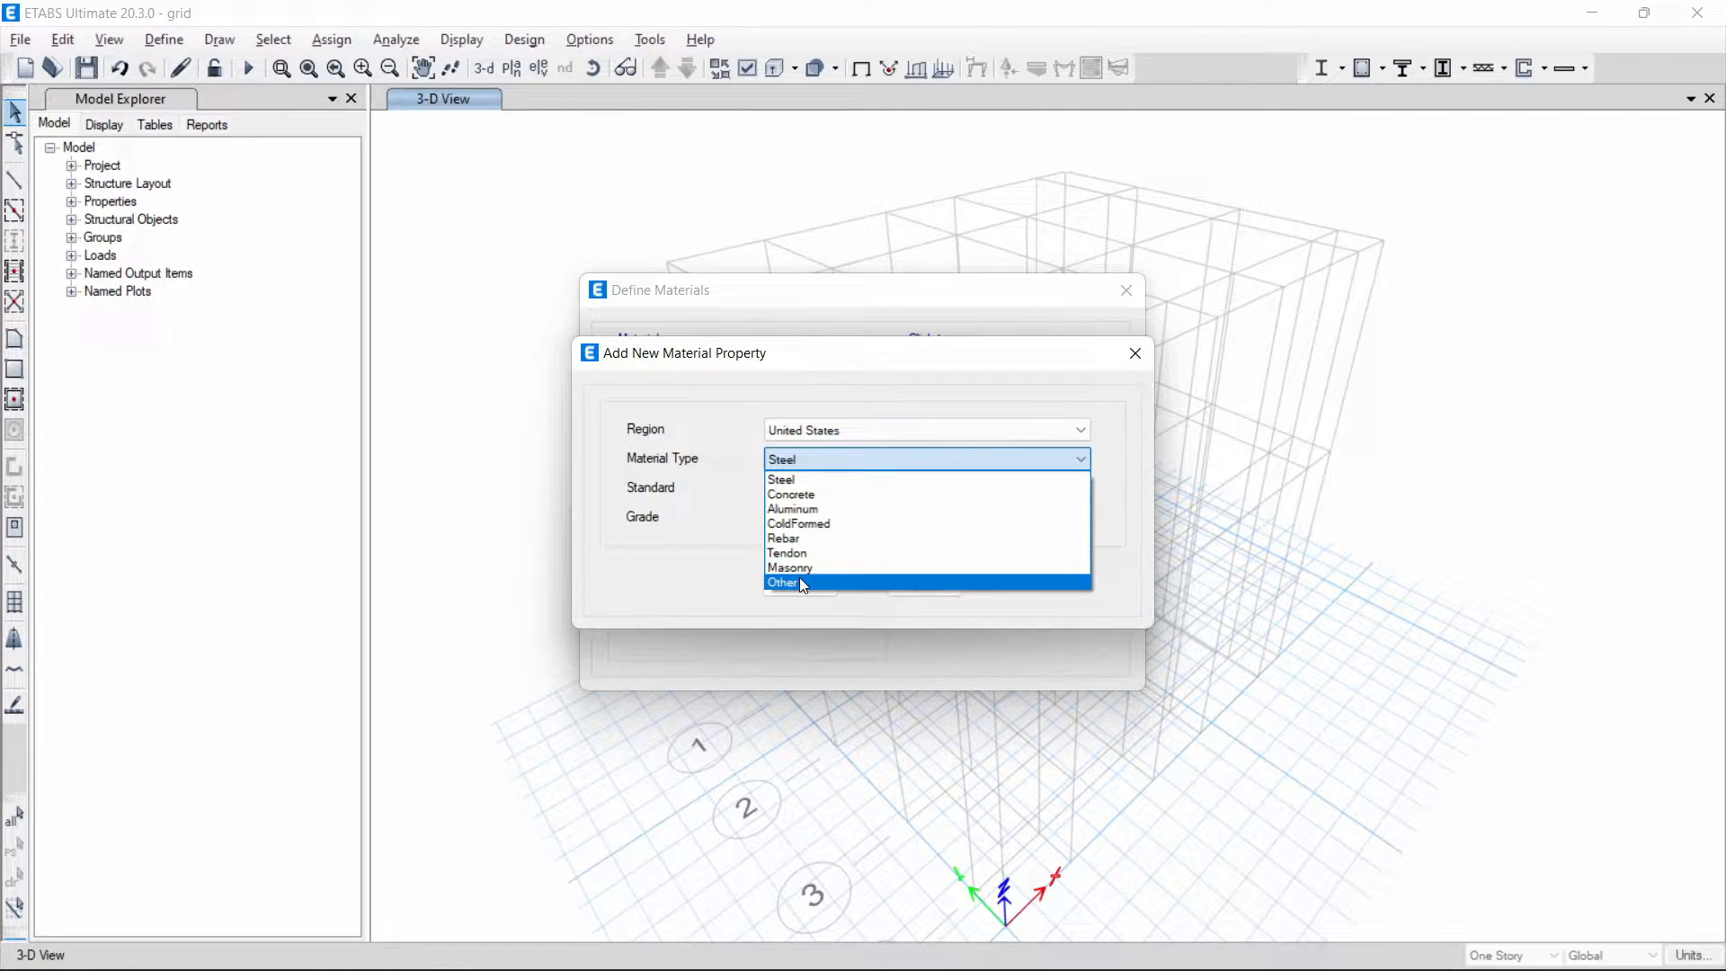
left_click(809, 495)
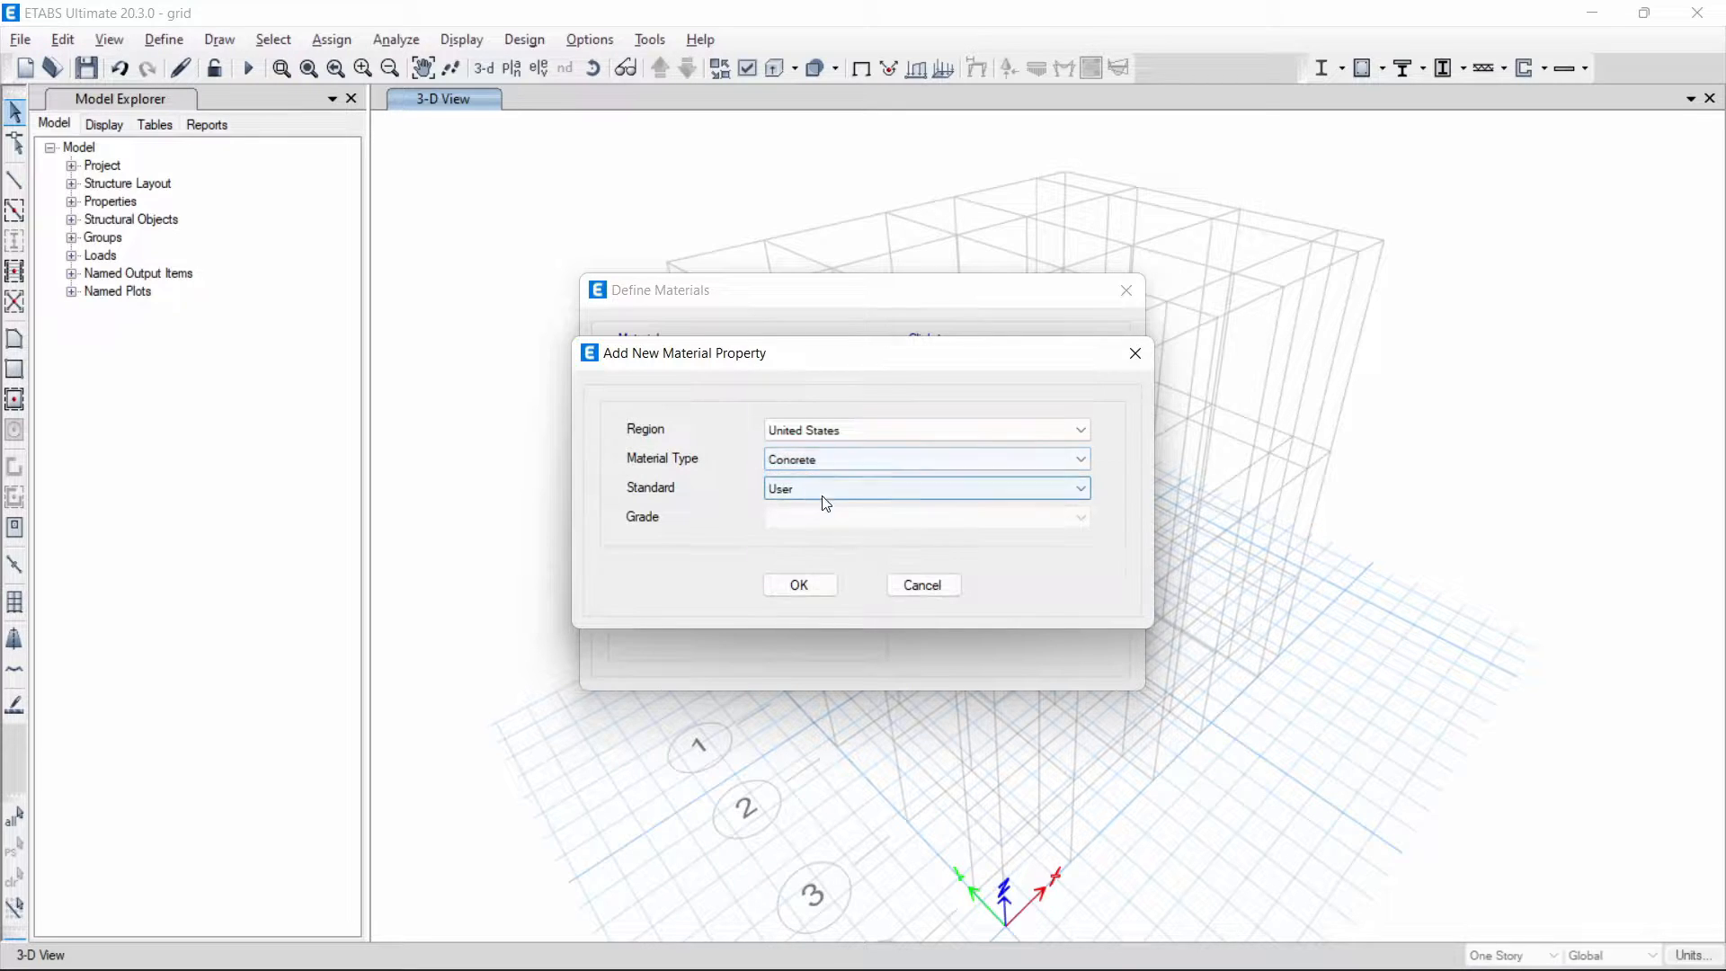
left_click(820, 496)
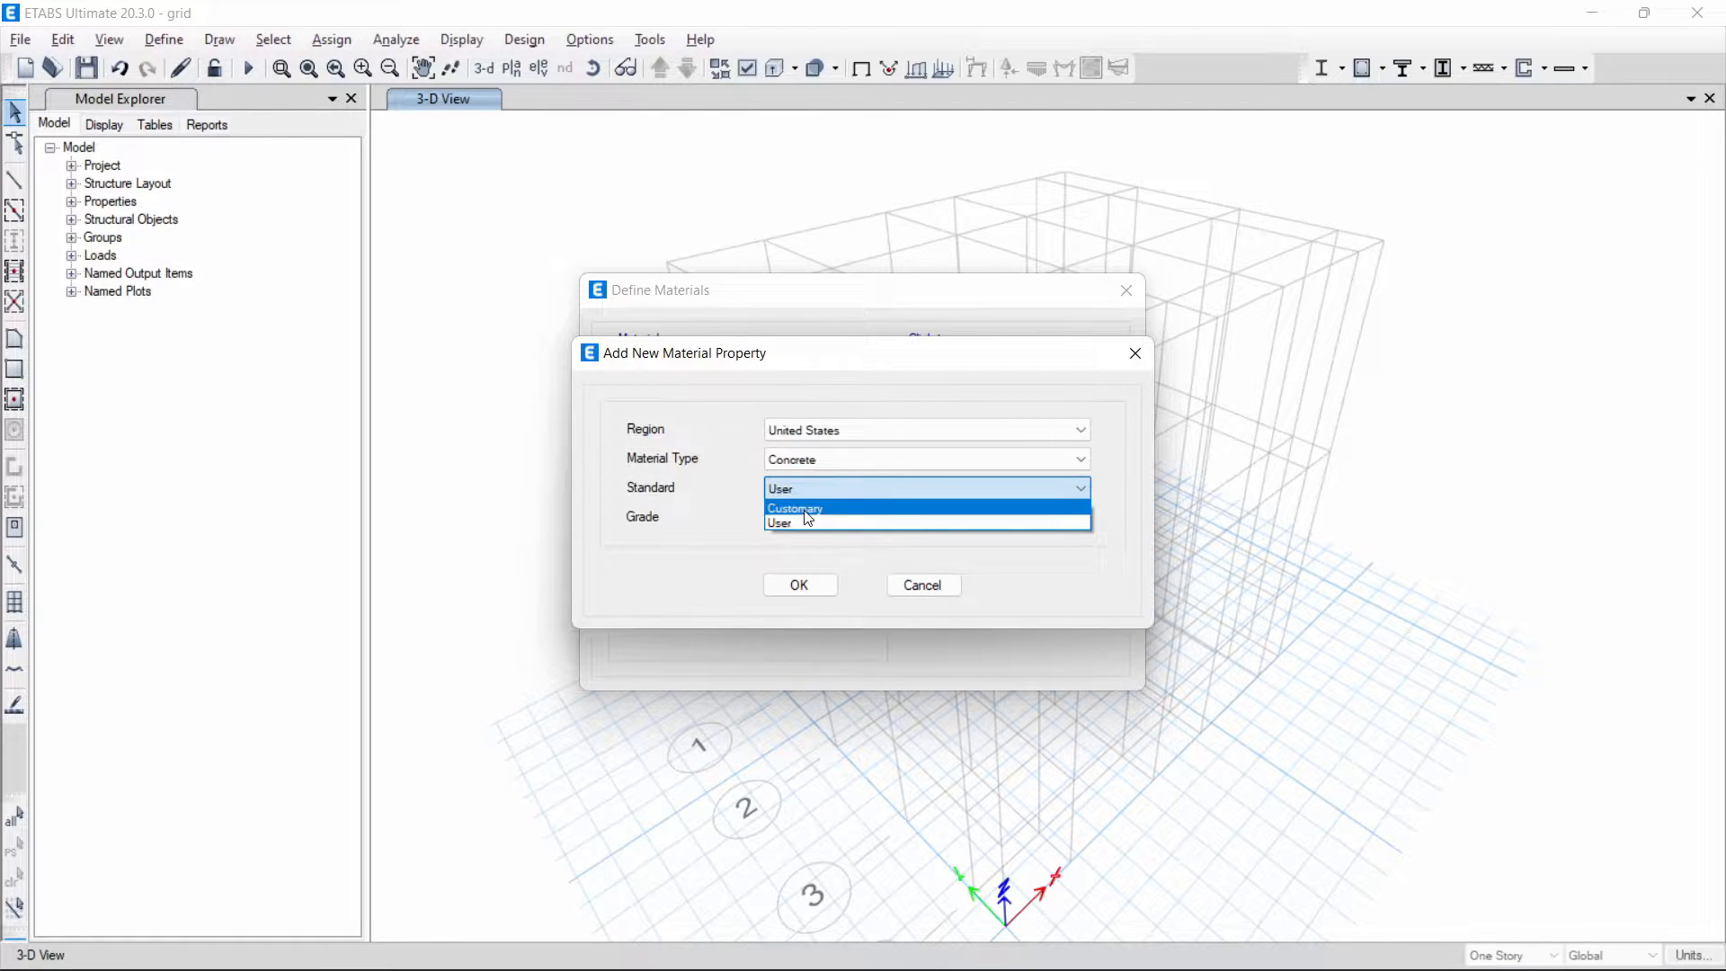
left_click(806, 510)
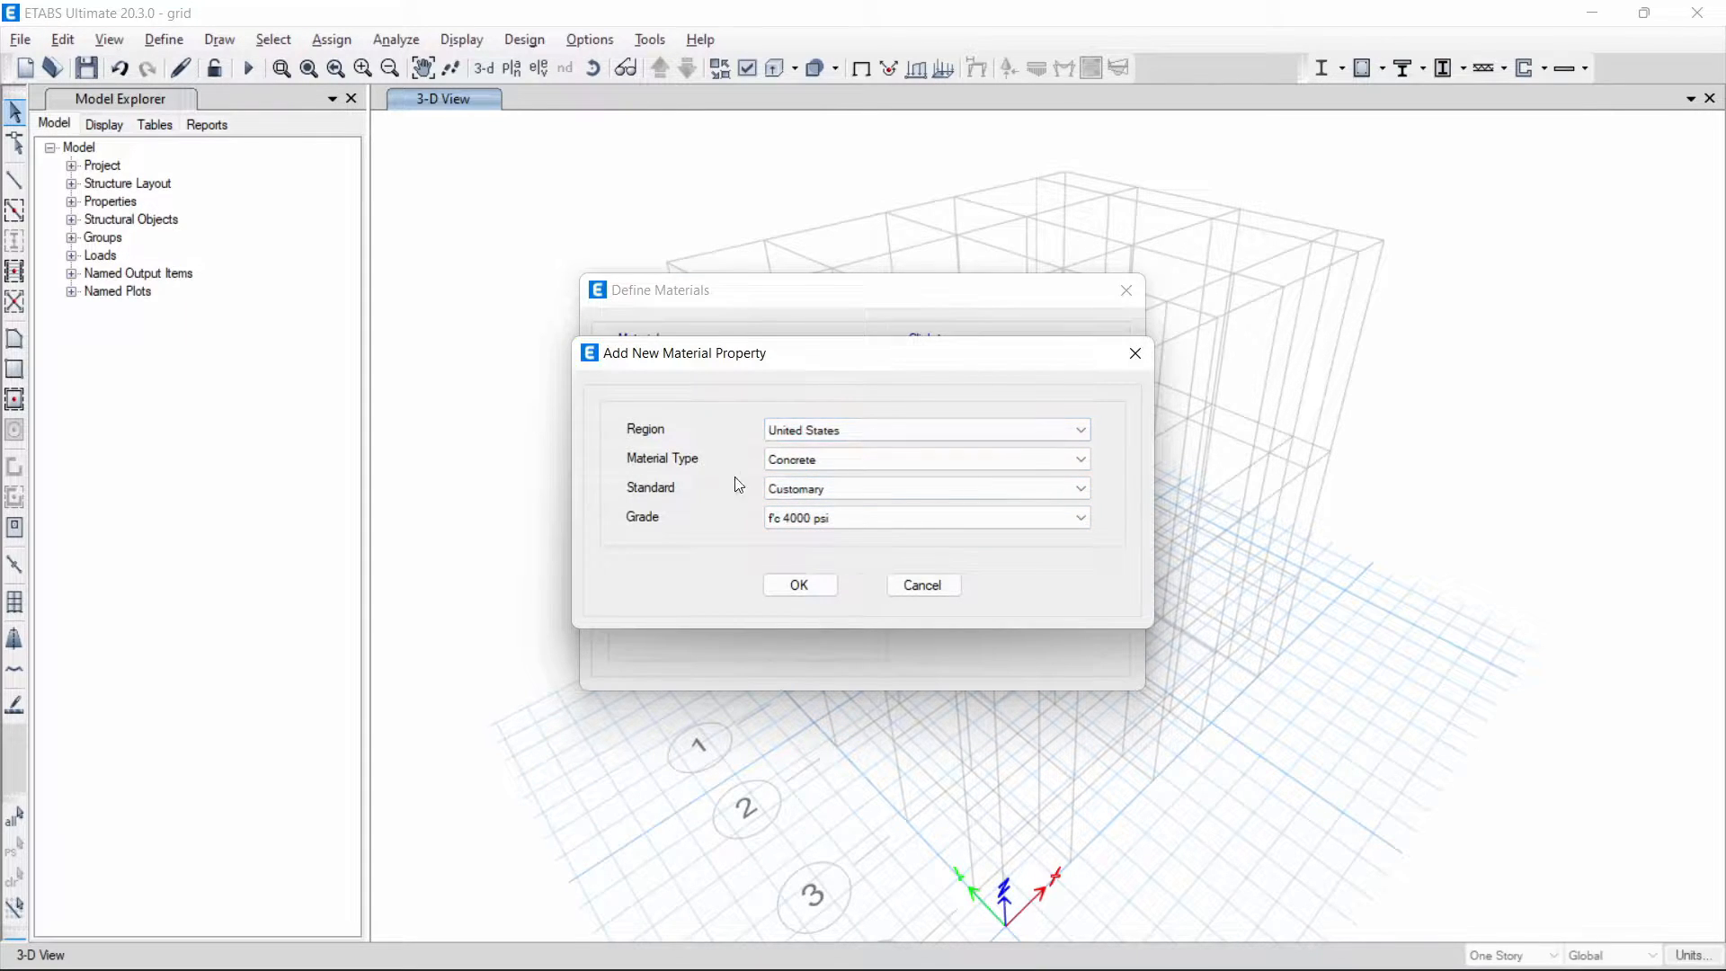
left_click(802, 518)
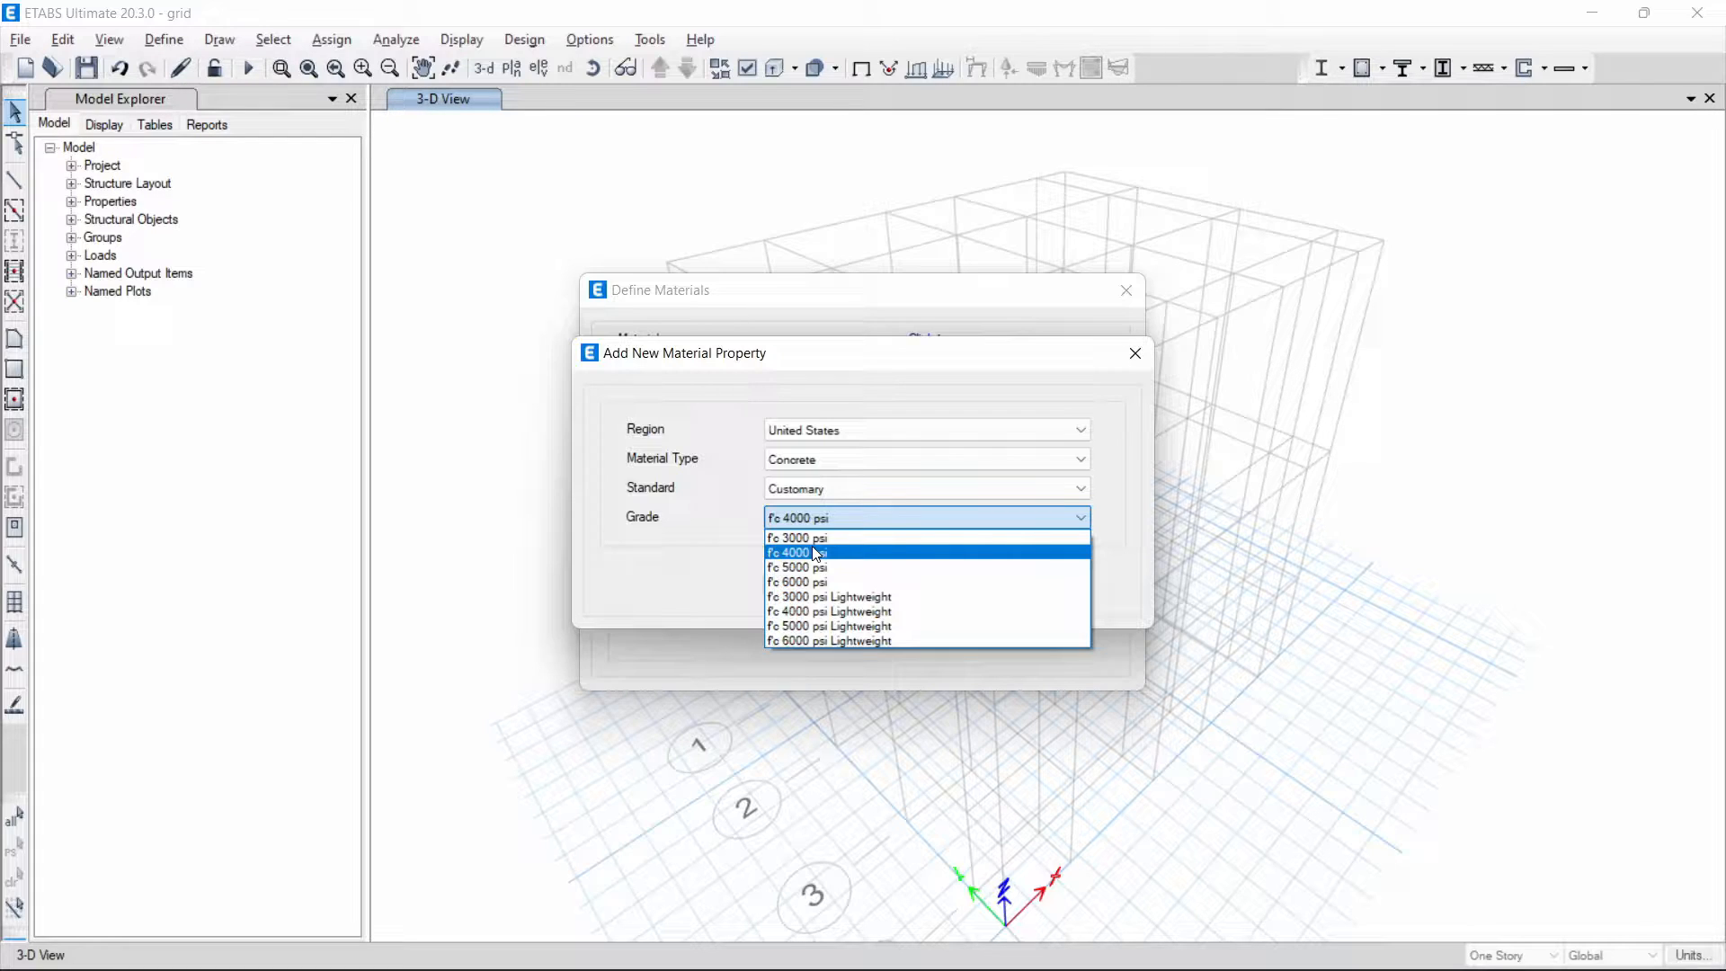
left_click(843, 490)
left_click(849, 494)
left_click(829, 525)
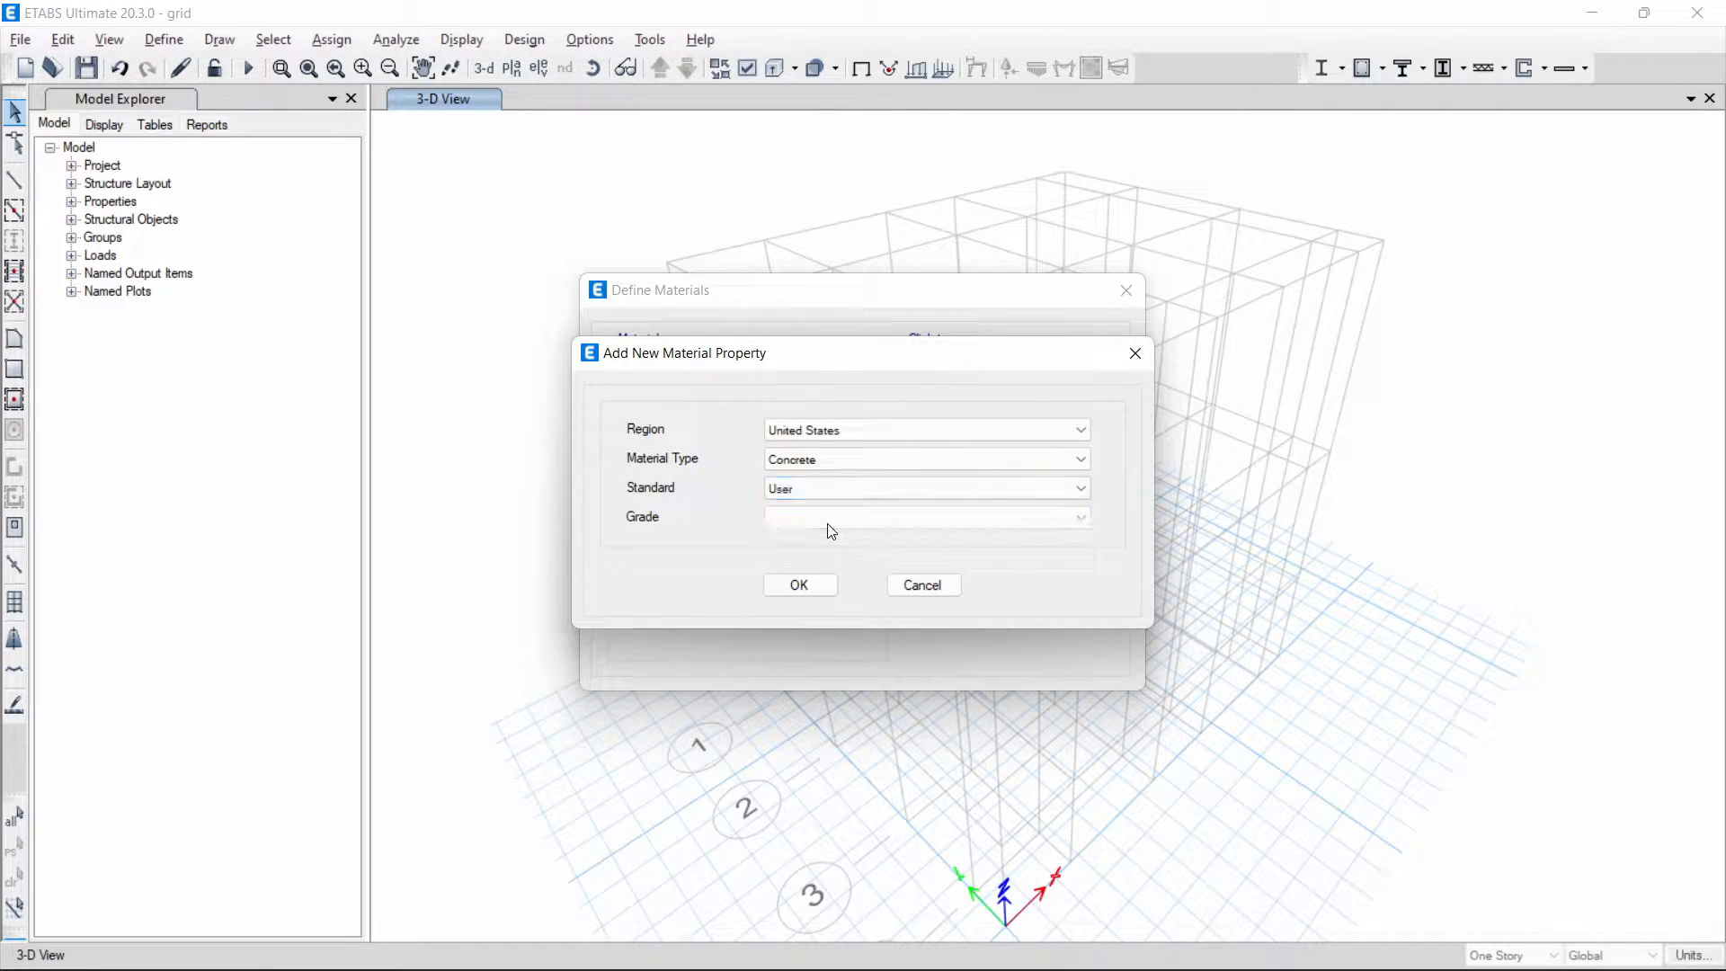
- Accept the user-standard concrete material and name it "Beton F'c 25 MPa"
left_click(801, 586)
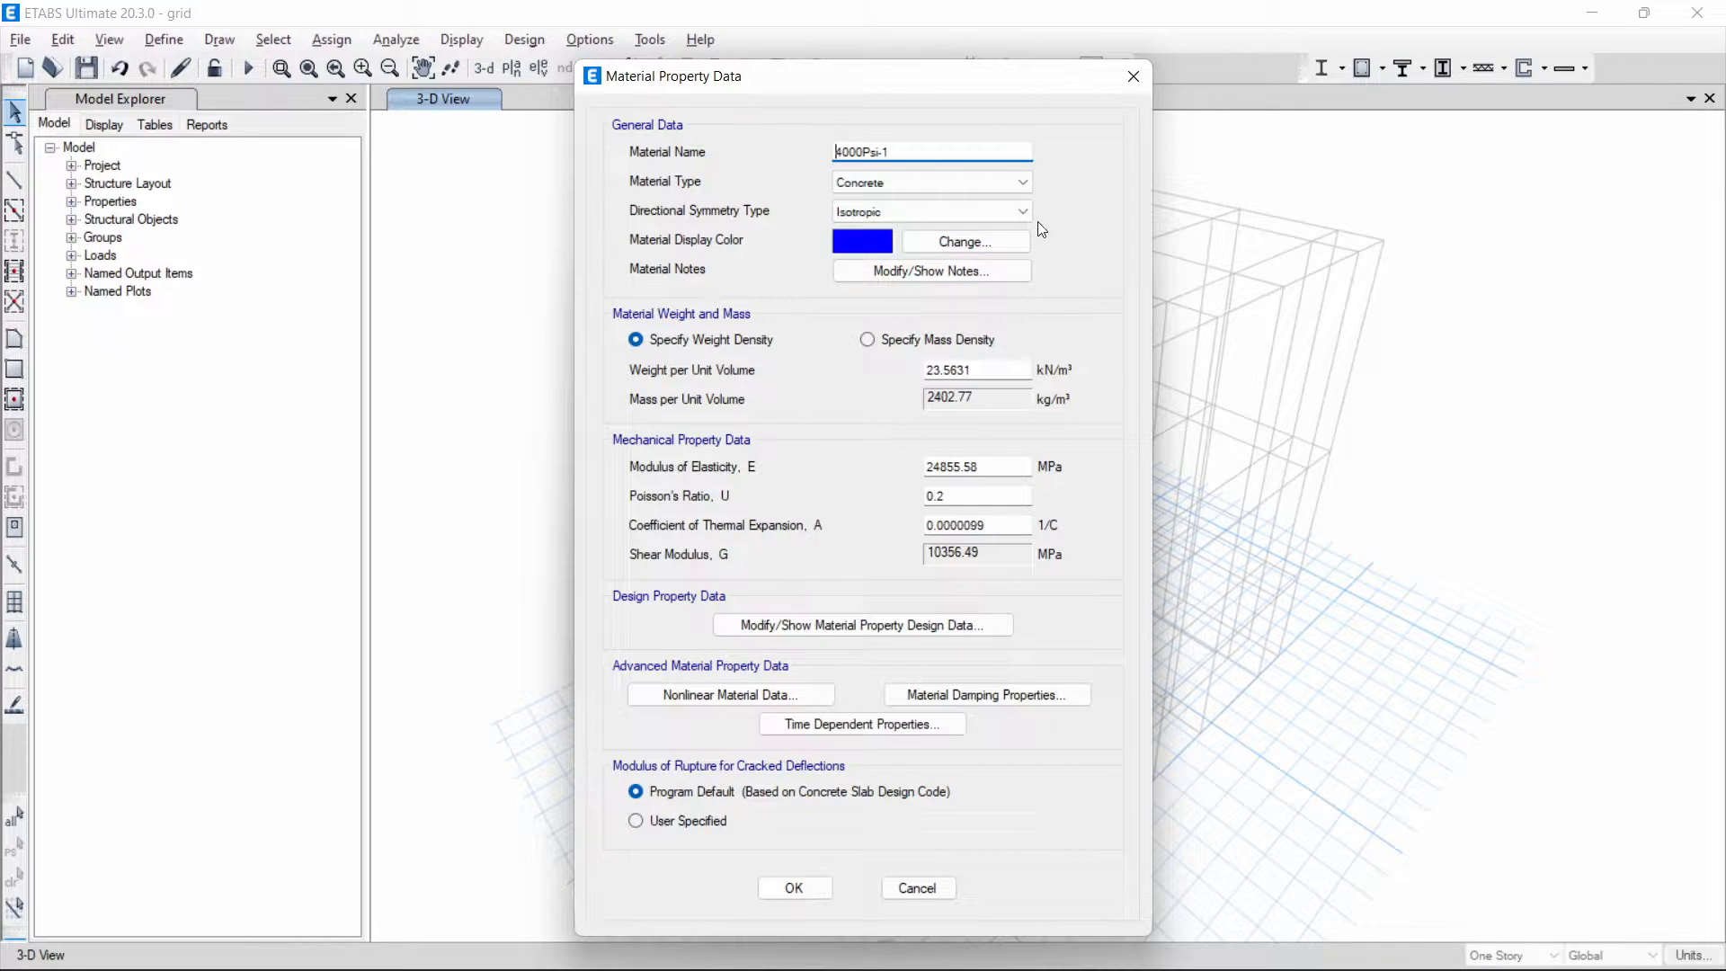
key("ctrl+a")
type("fc")
key("BackSpace")
key("BackSpace")
type("Beton F'c 25 MPa")
- Choose isotropic directional symmetry and specify the concrete's mass density as 2400 kg/m³
left_click(887, 218)
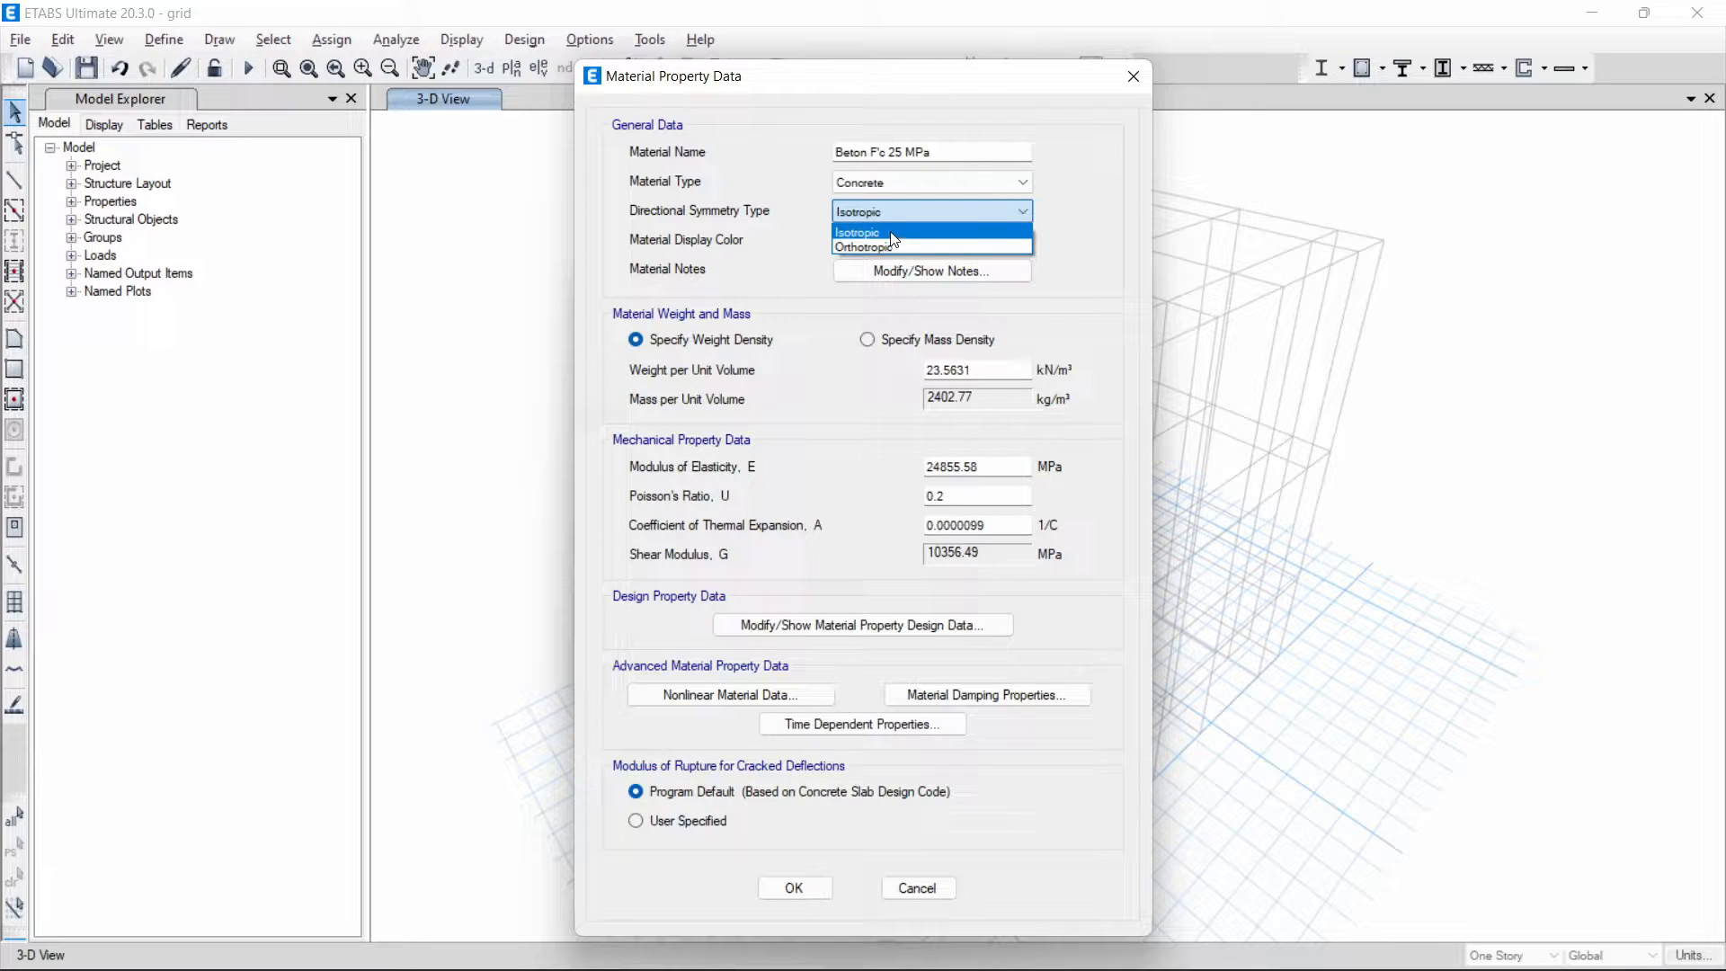
left_click(857, 233)
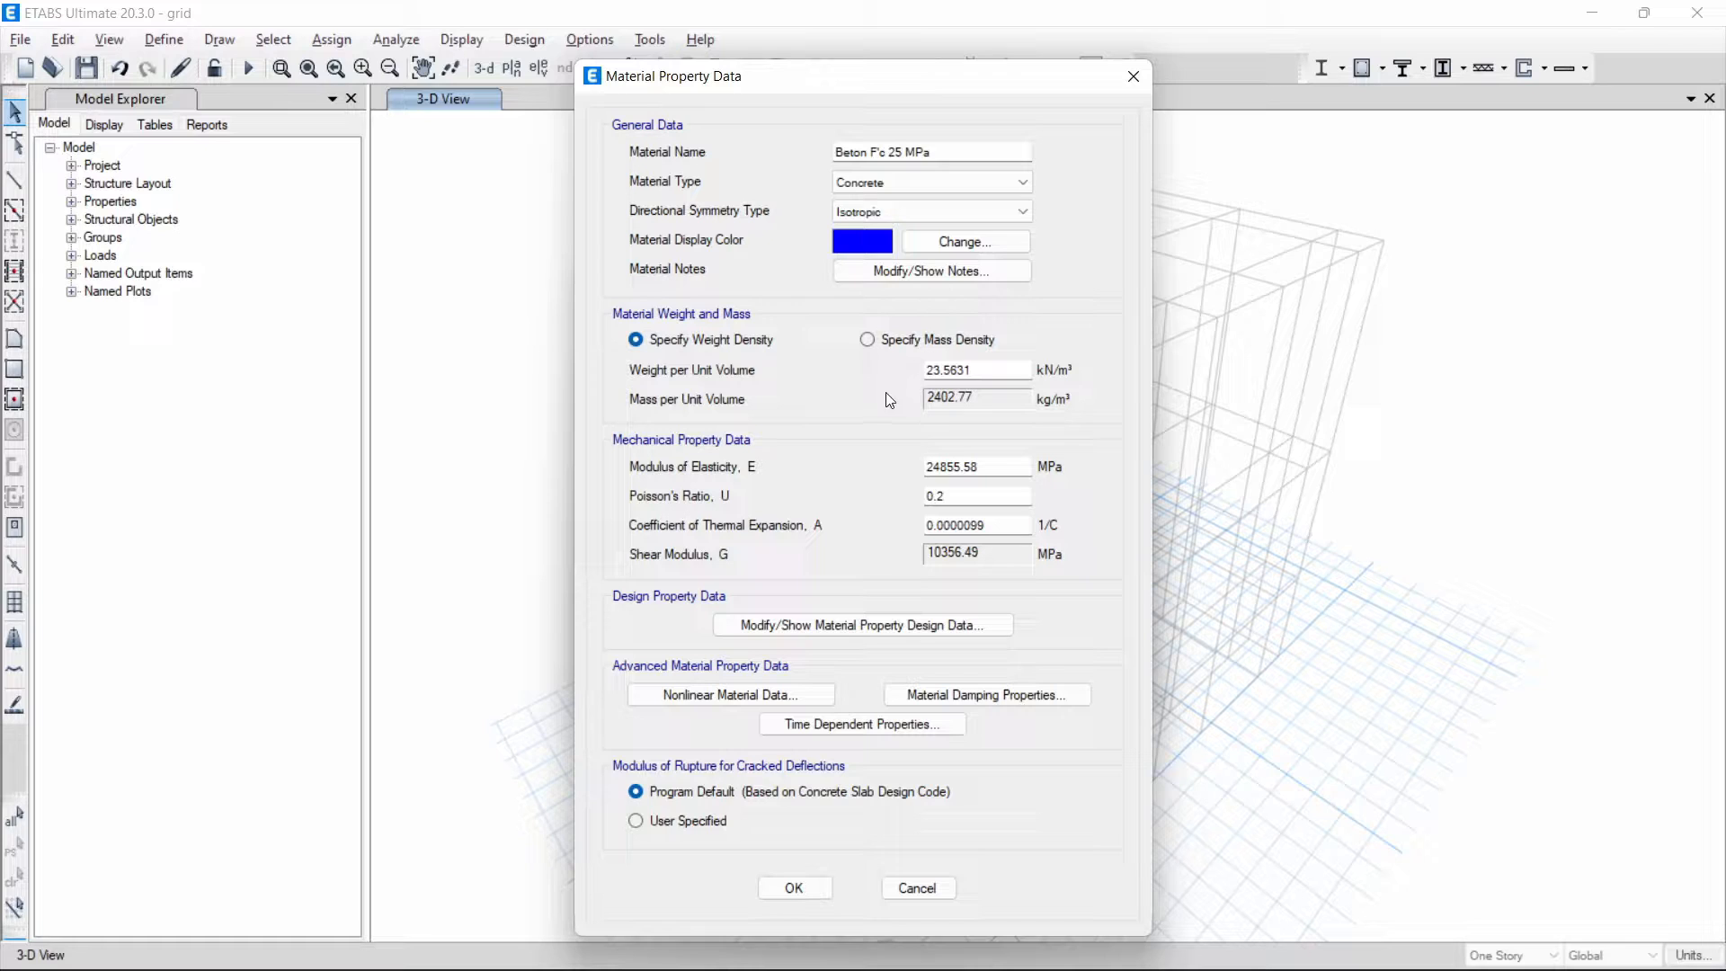
left_click(895, 346)
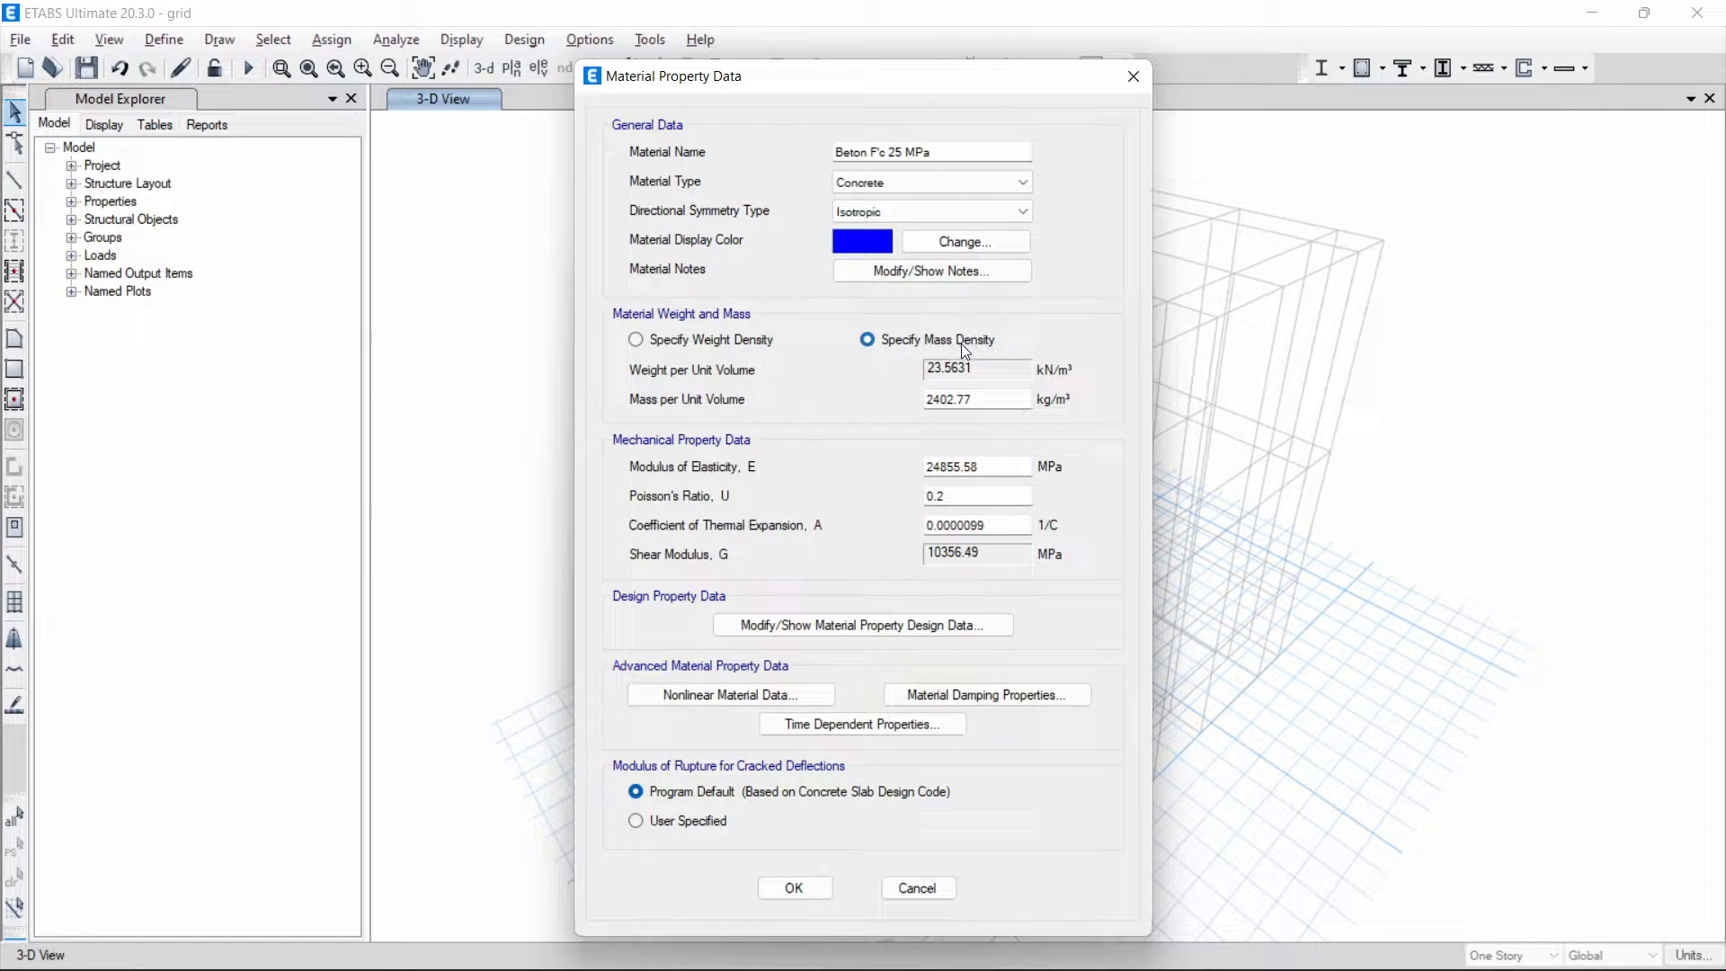
double_click(979, 398)
type("2400")
- Set the concrete's modulus of elasticity to 4700*sqrt(25) MPa
left_click(1010, 470)
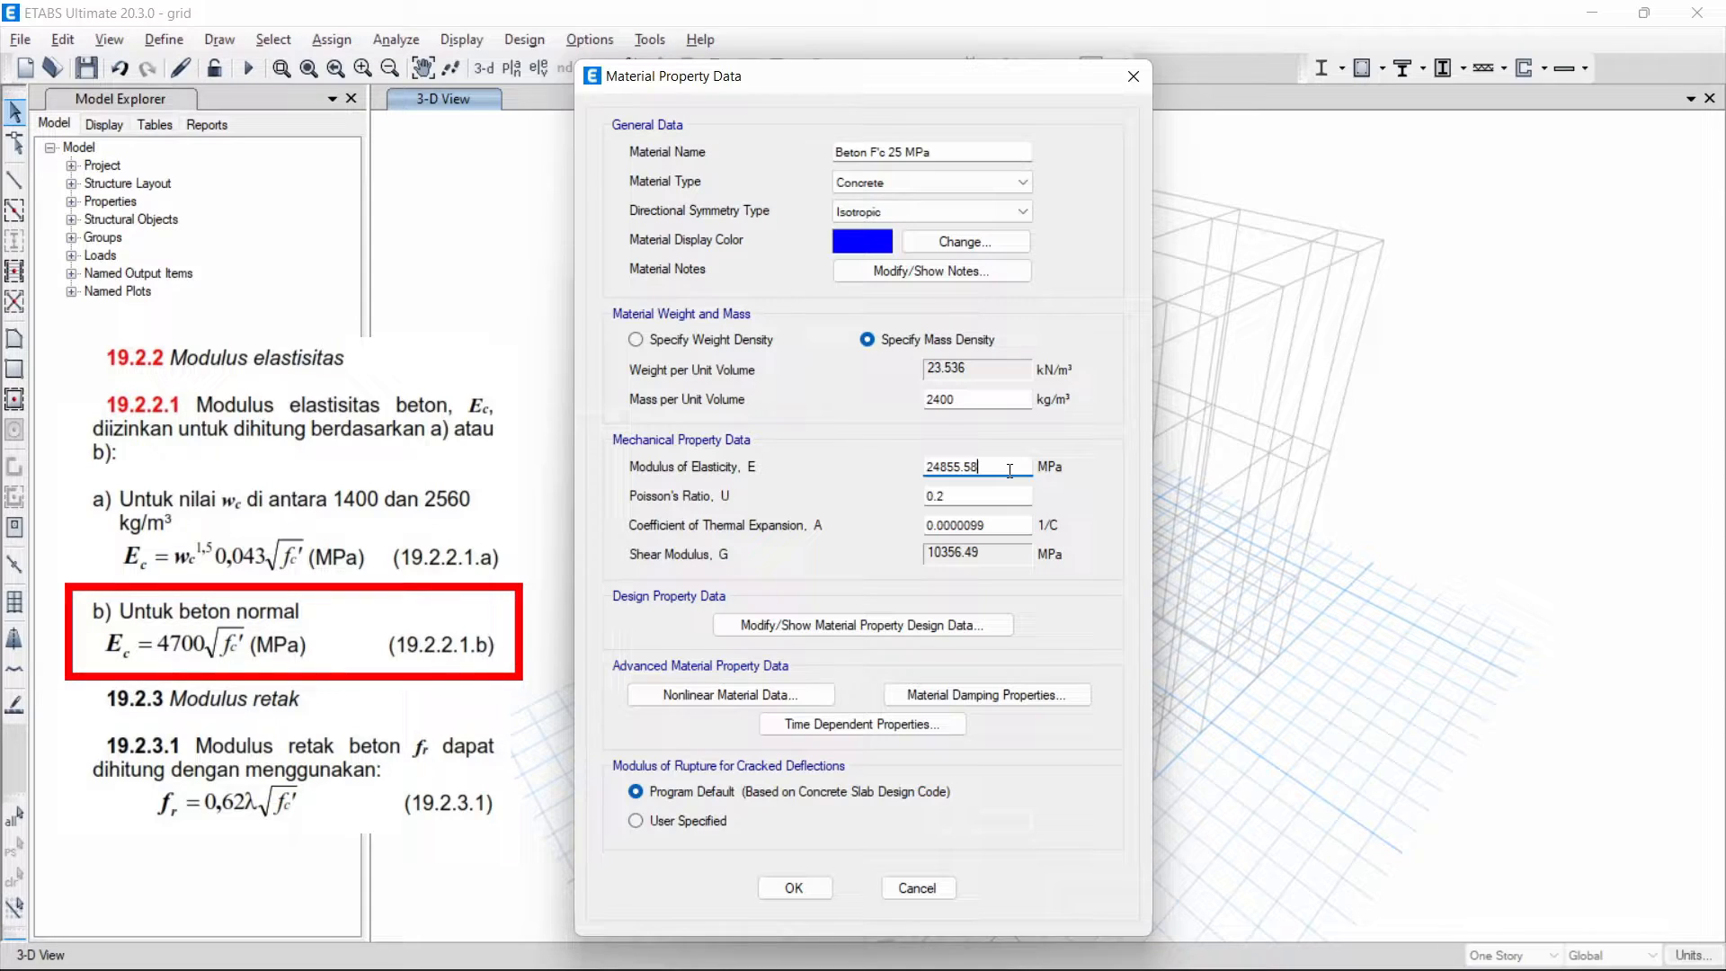
key("BackSpace")
key("BackSpace")
key("BackSpace")
key("BackSpace")
key("BackSpace")
key("BackSpace")
key("BackSpace")
key("BackSpace")
type("4700*sqrt(25)")
- Set the concrete's Poisson's ratio to 0.15
left_click(1010, 493)
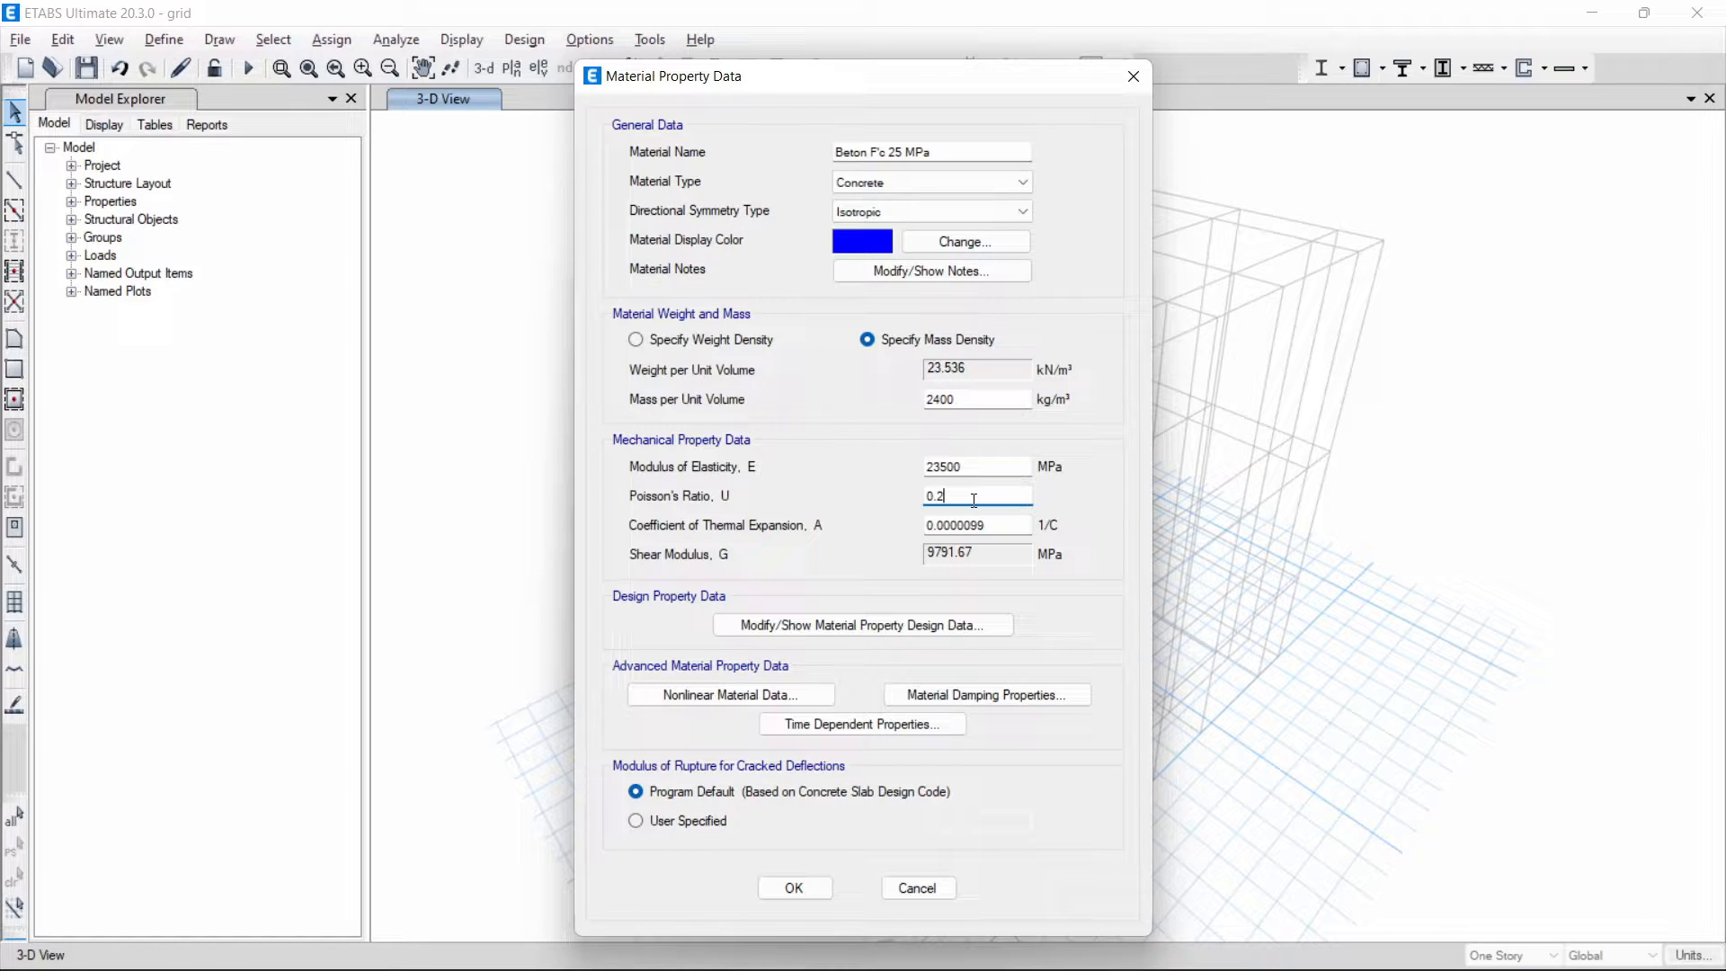
key("BackSpace")
type("15")
key("Return")
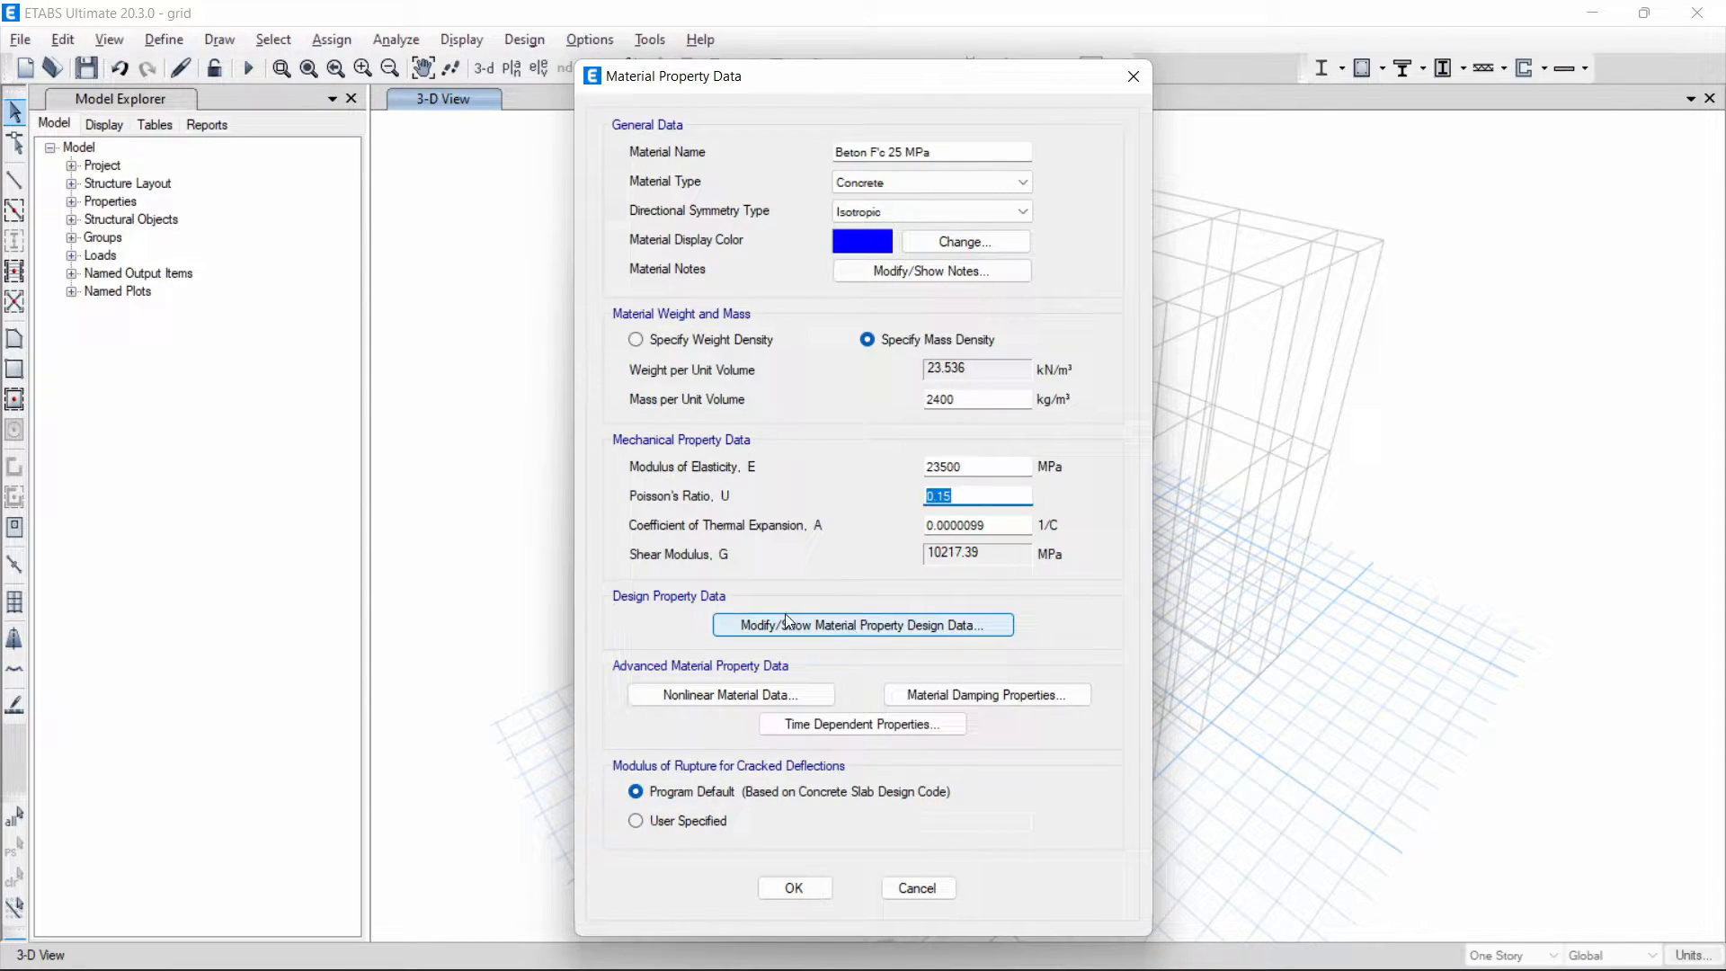
- In the material's design data, enter the grade "fc 25 MPa" and a specified compressive strength of 25 MPa
left_click(950, 626)
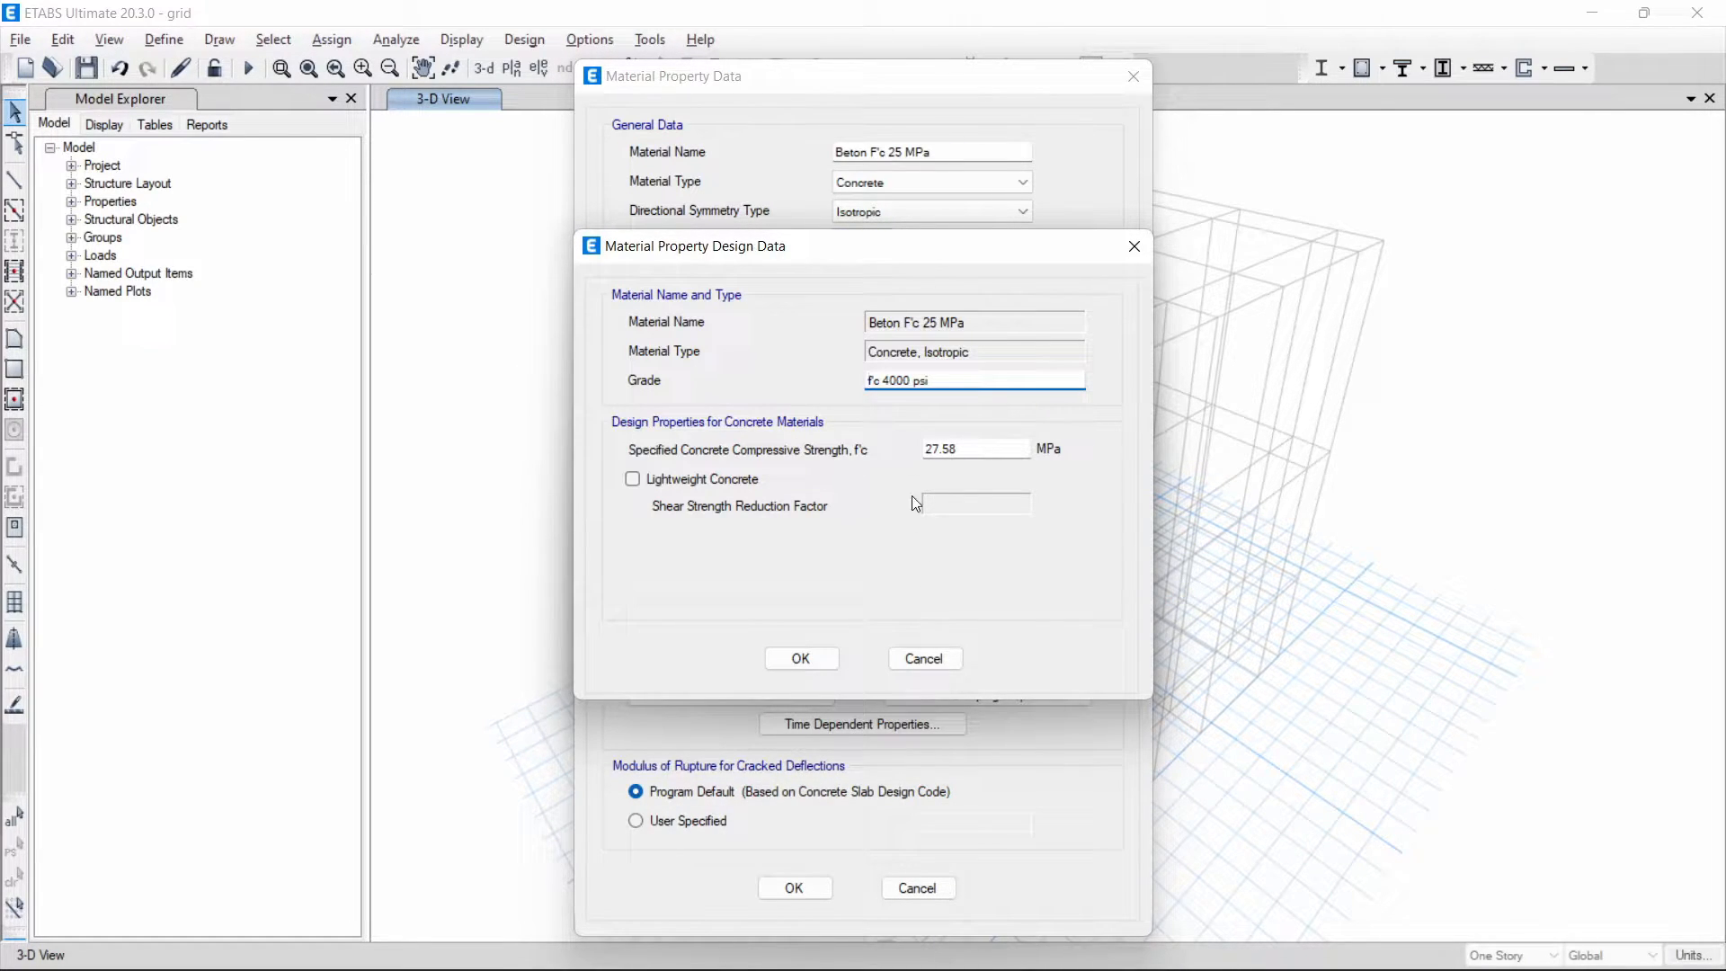
left_click_drag(989, 380, 813, 387)
type("fc 25 MPa")
left_click_drag(989, 451, 908, 449)
type("25")
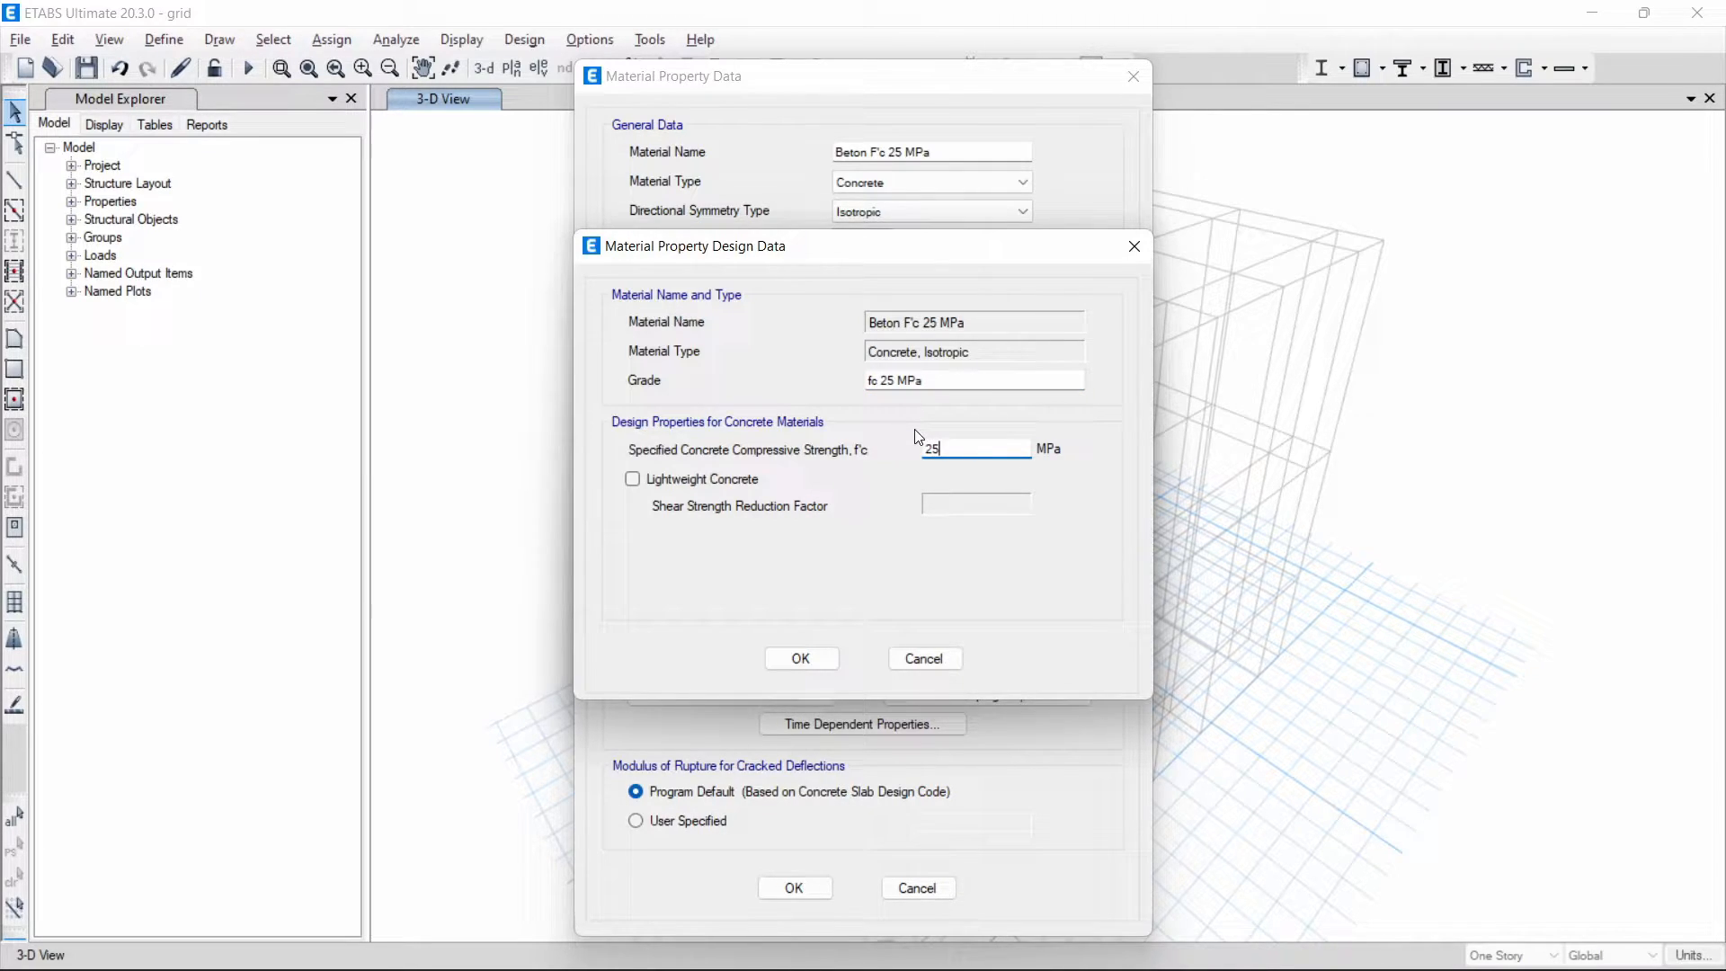
left_click(725, 483)
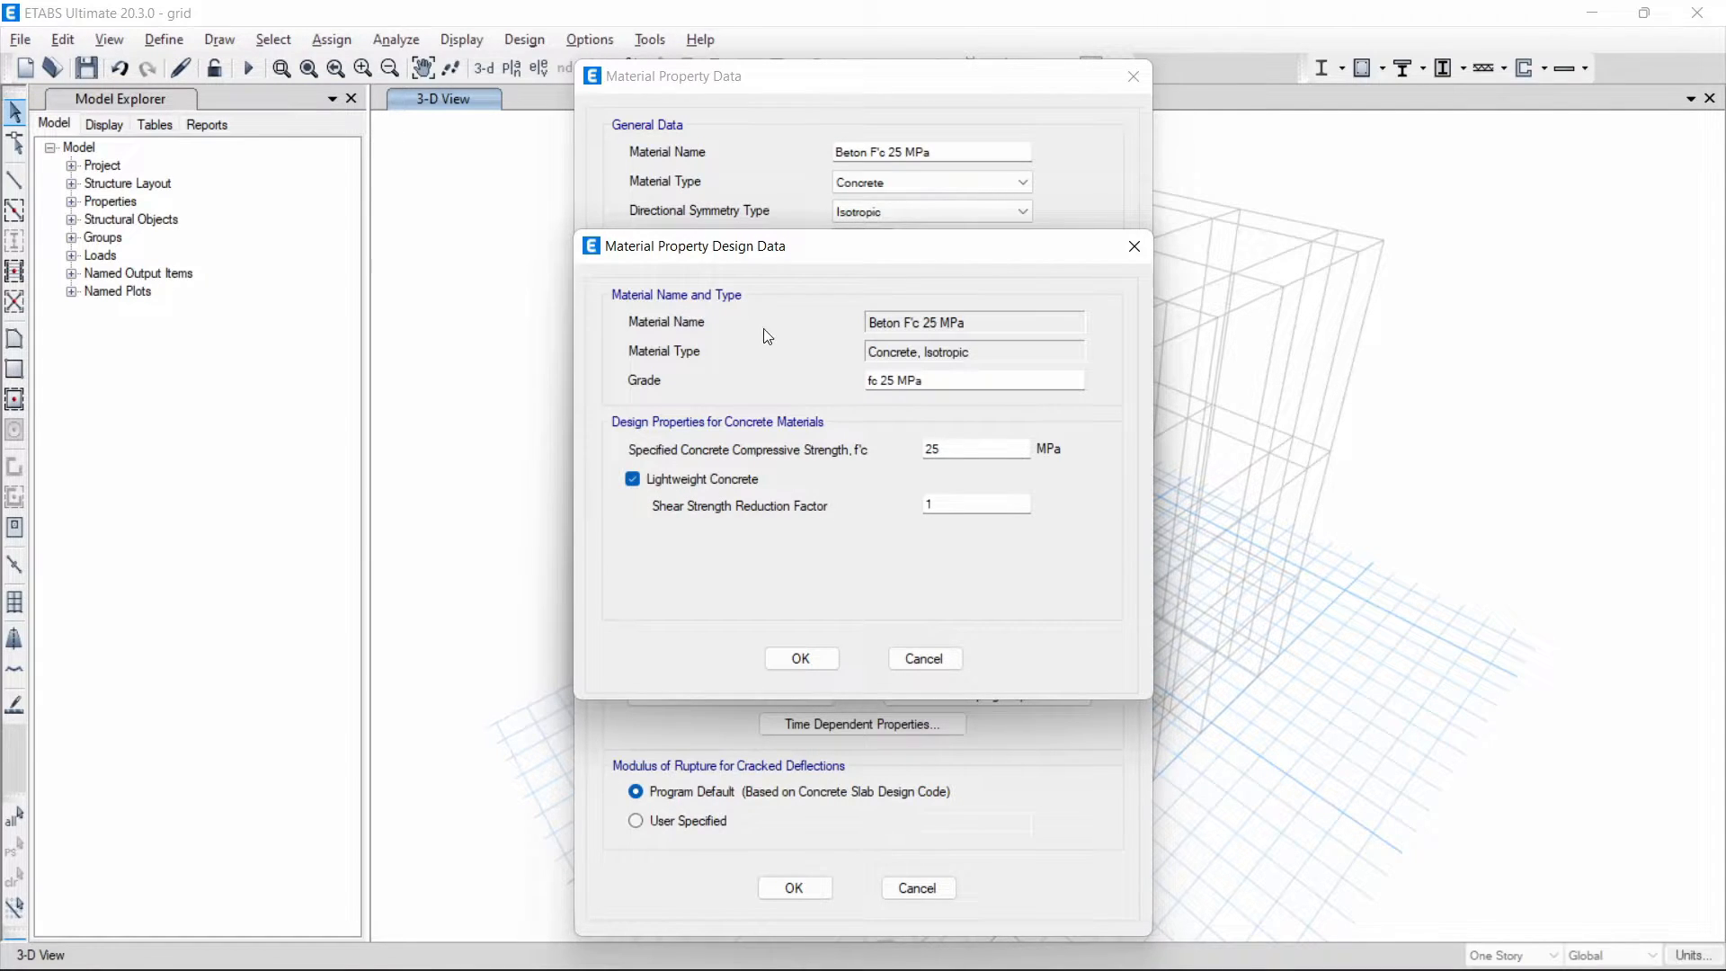
left_click_drag(755, 243, 1278, 243)
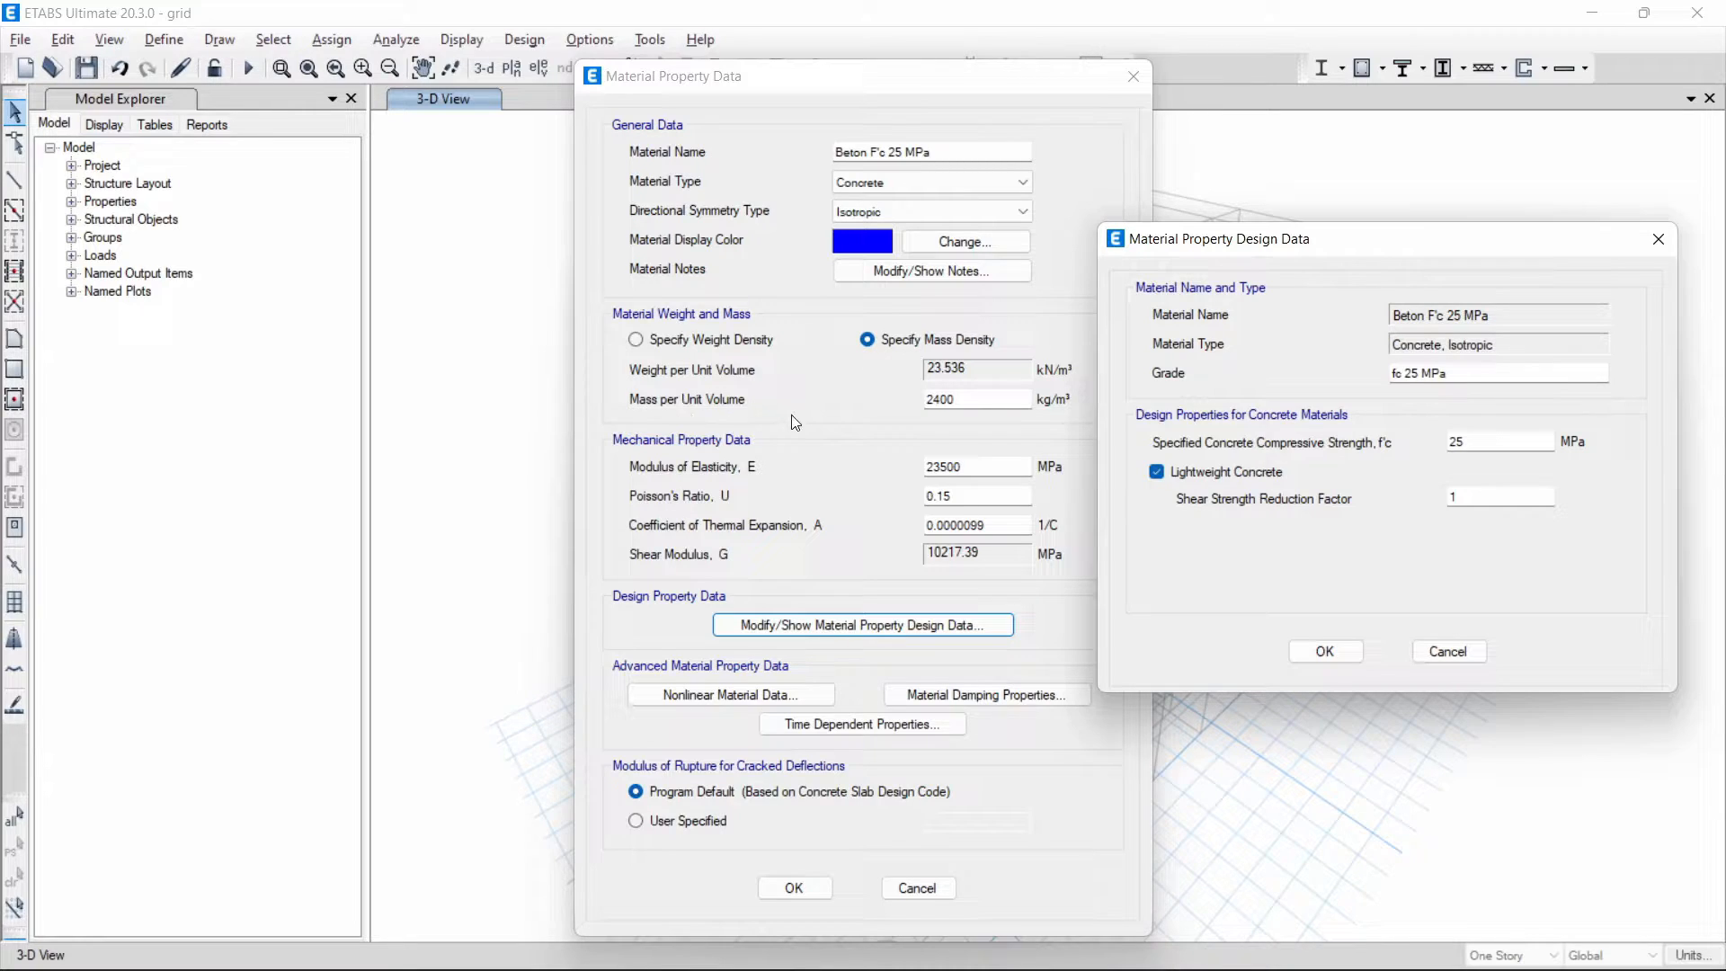
left_click_drag(1252, 243, 777, 247)
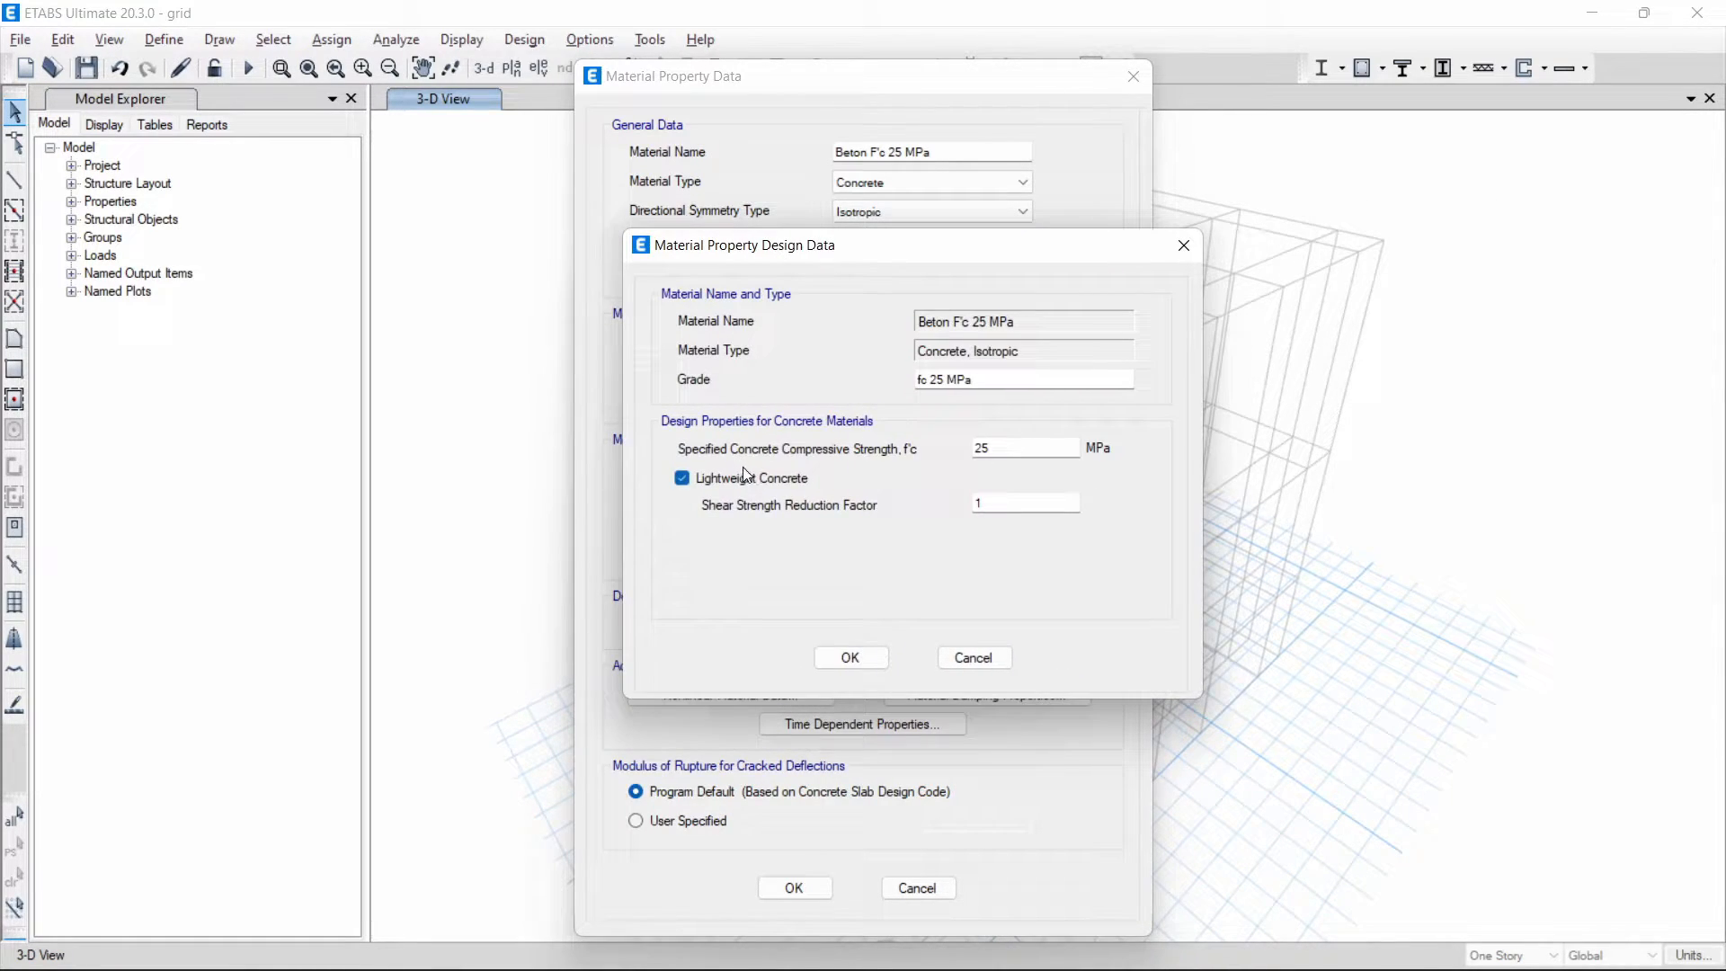
left_click(681, 478)
left_click(682, 479)
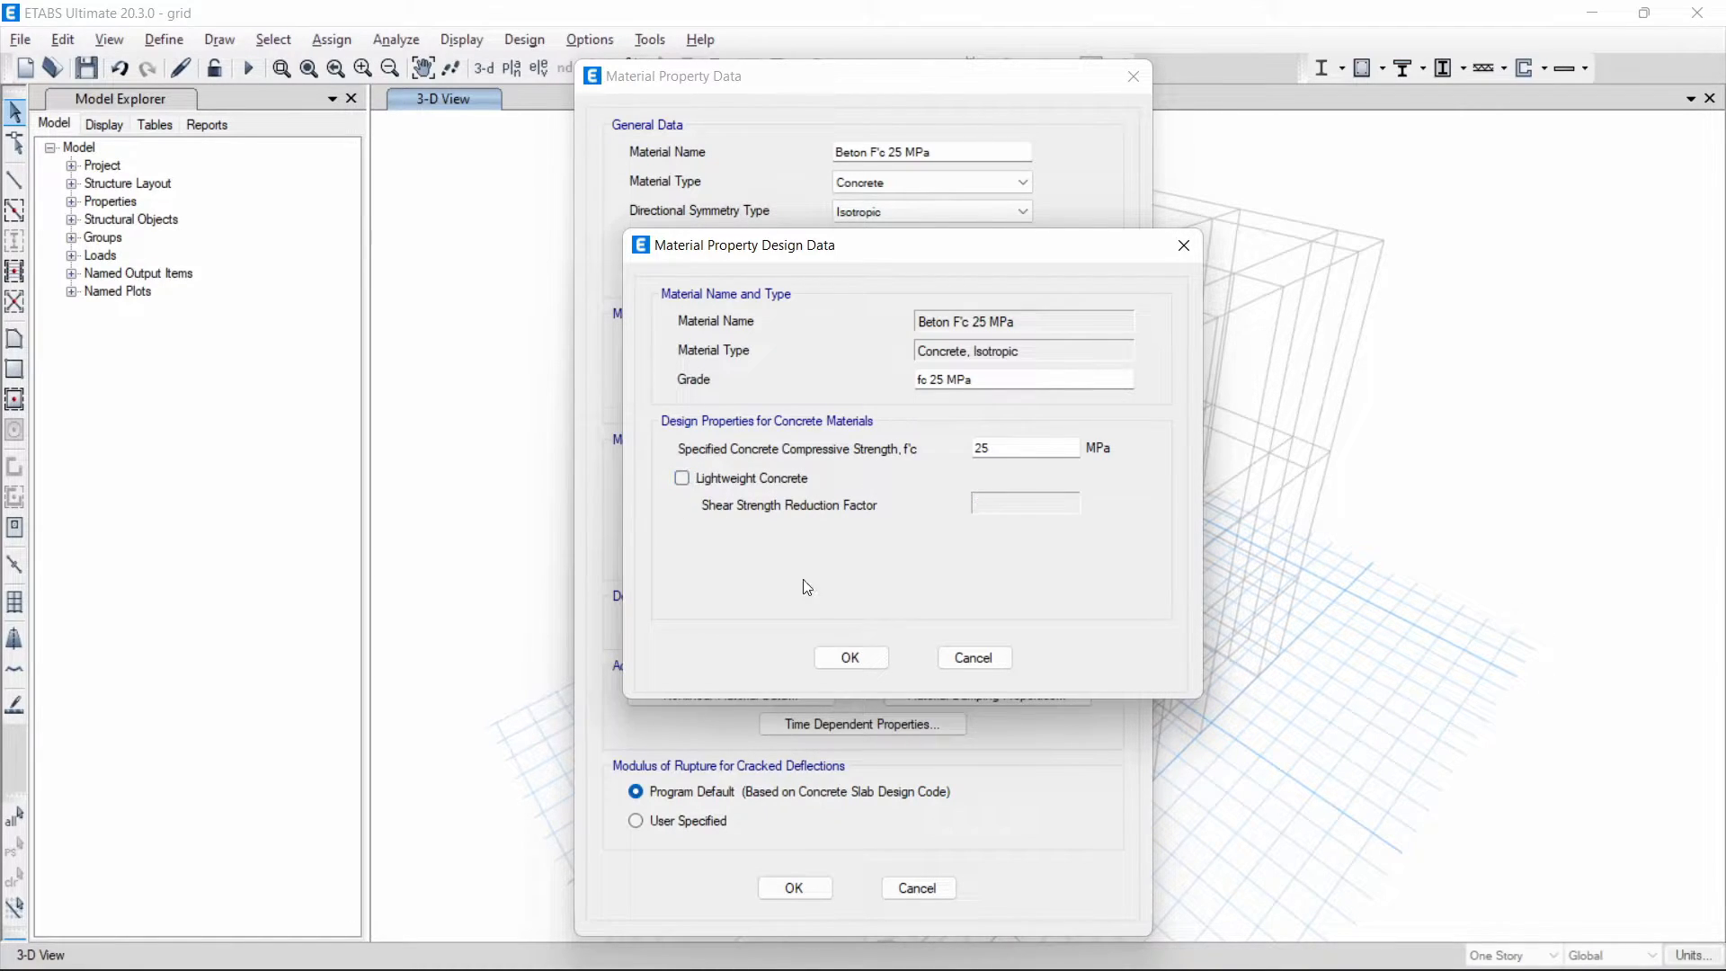
- Accept the design data and save the new concrete material
left_click(851, 657)
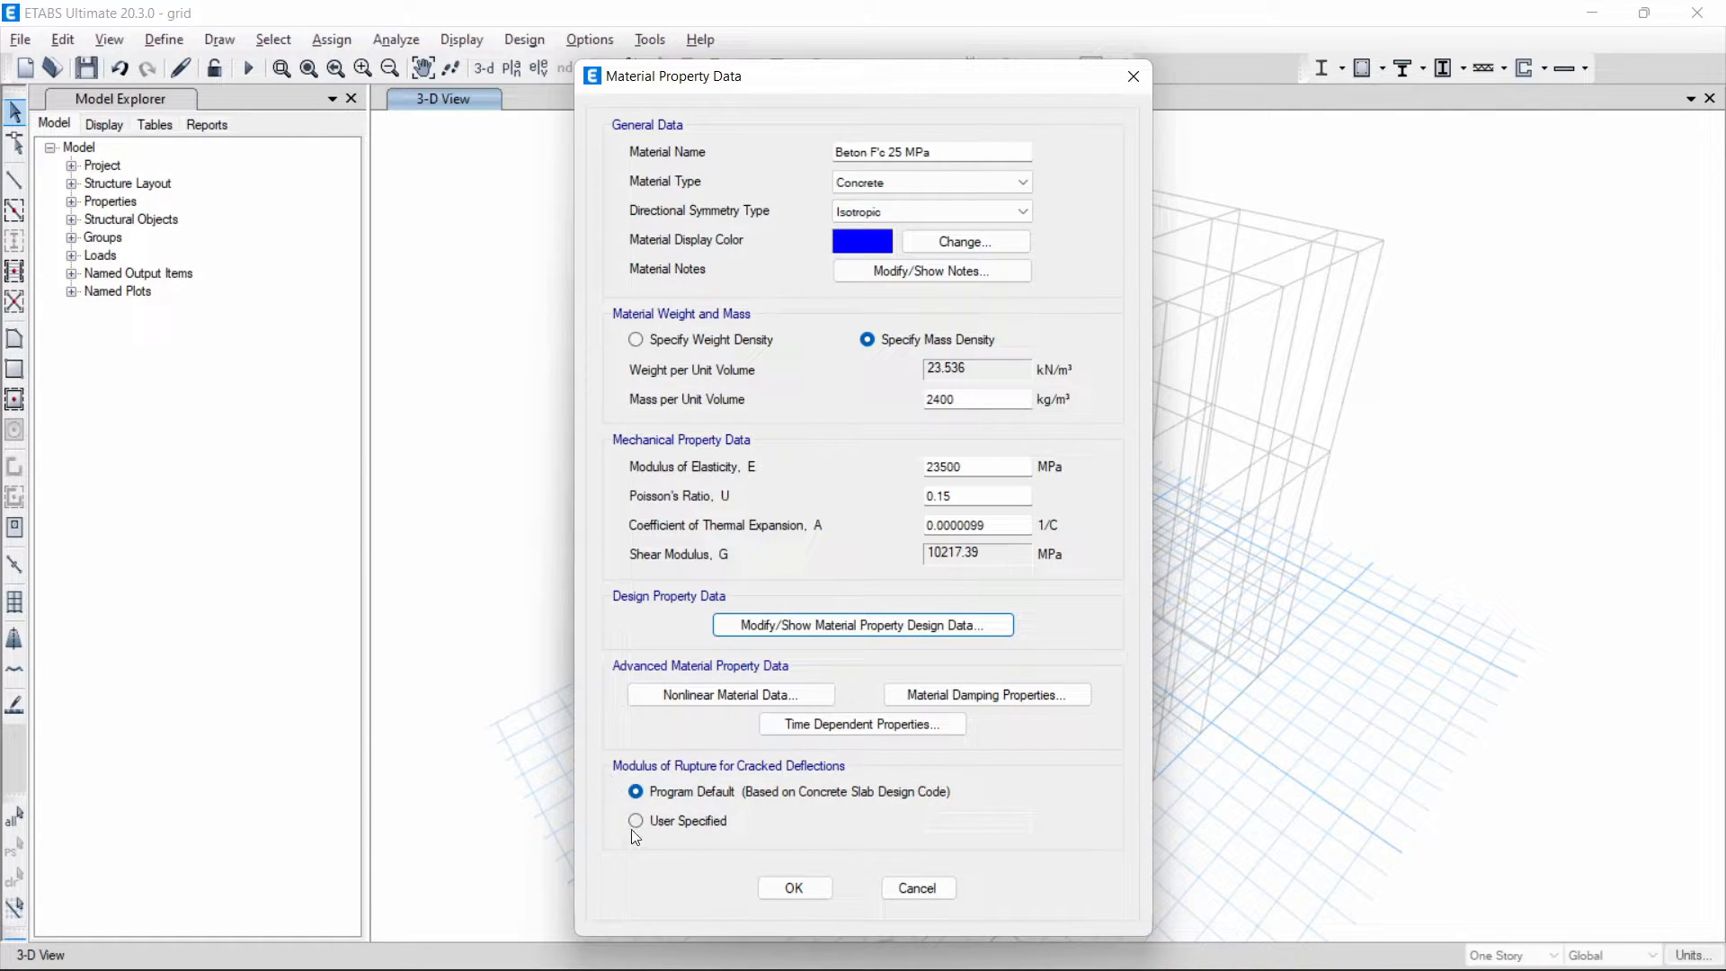
left_click(794, 888)
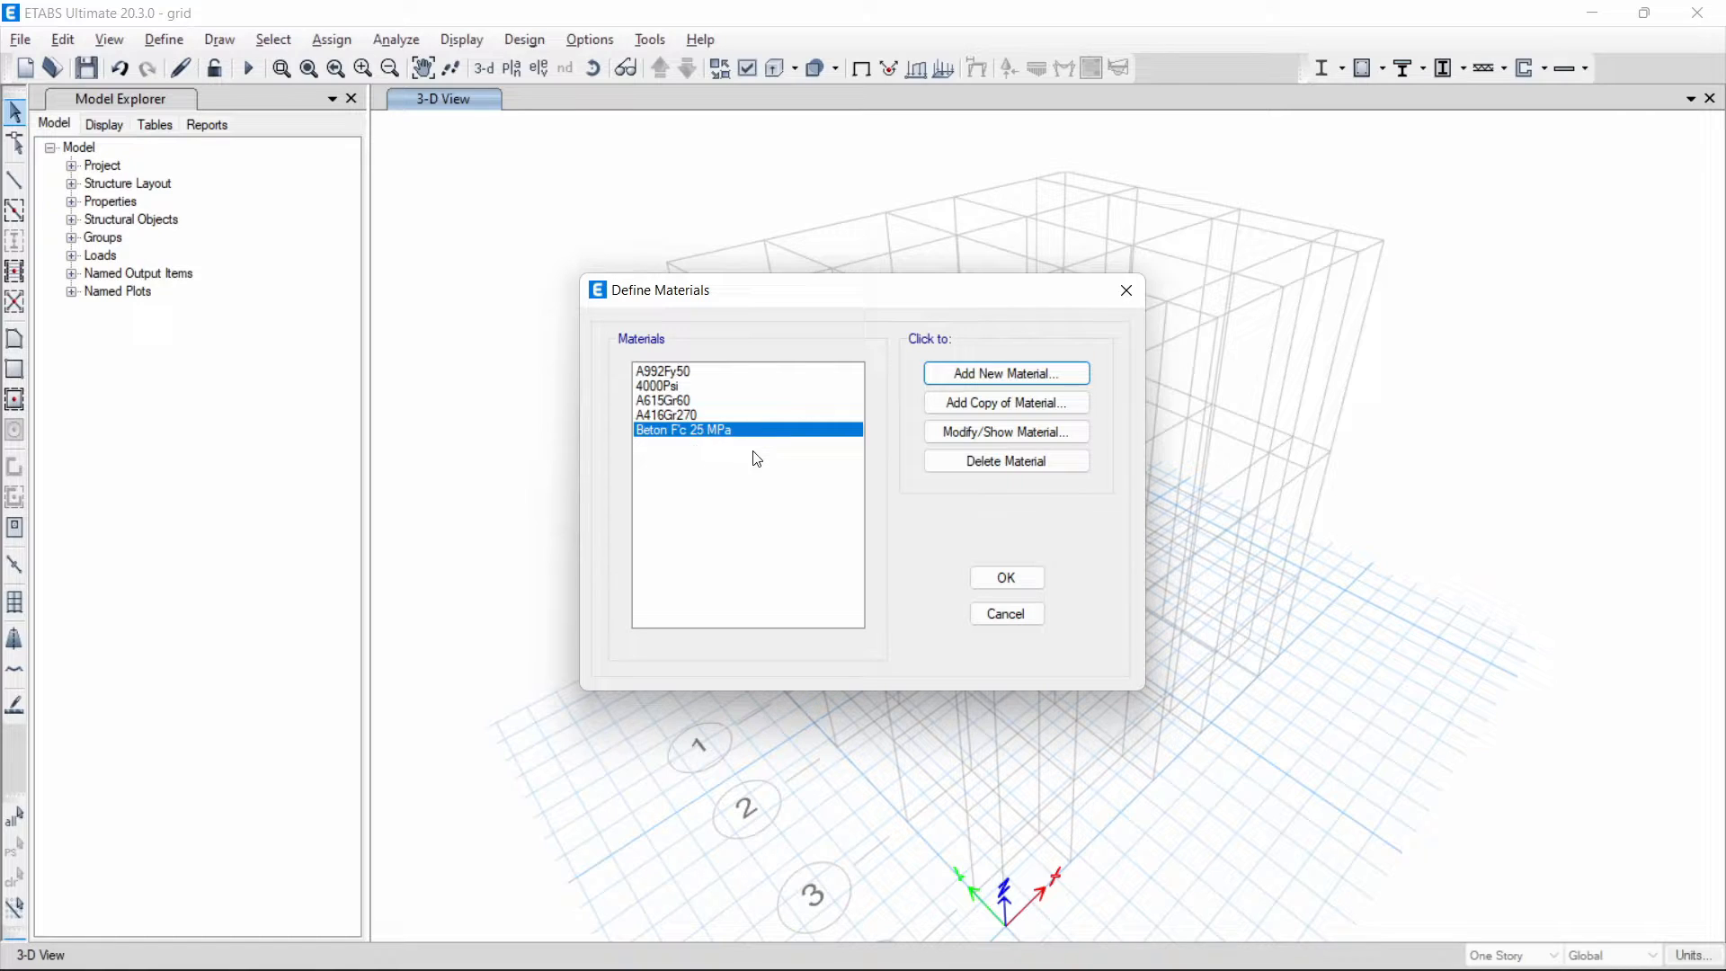
- Reopen the new concrete material's properties and rename it "Beton K300"
left_click(941, 437)
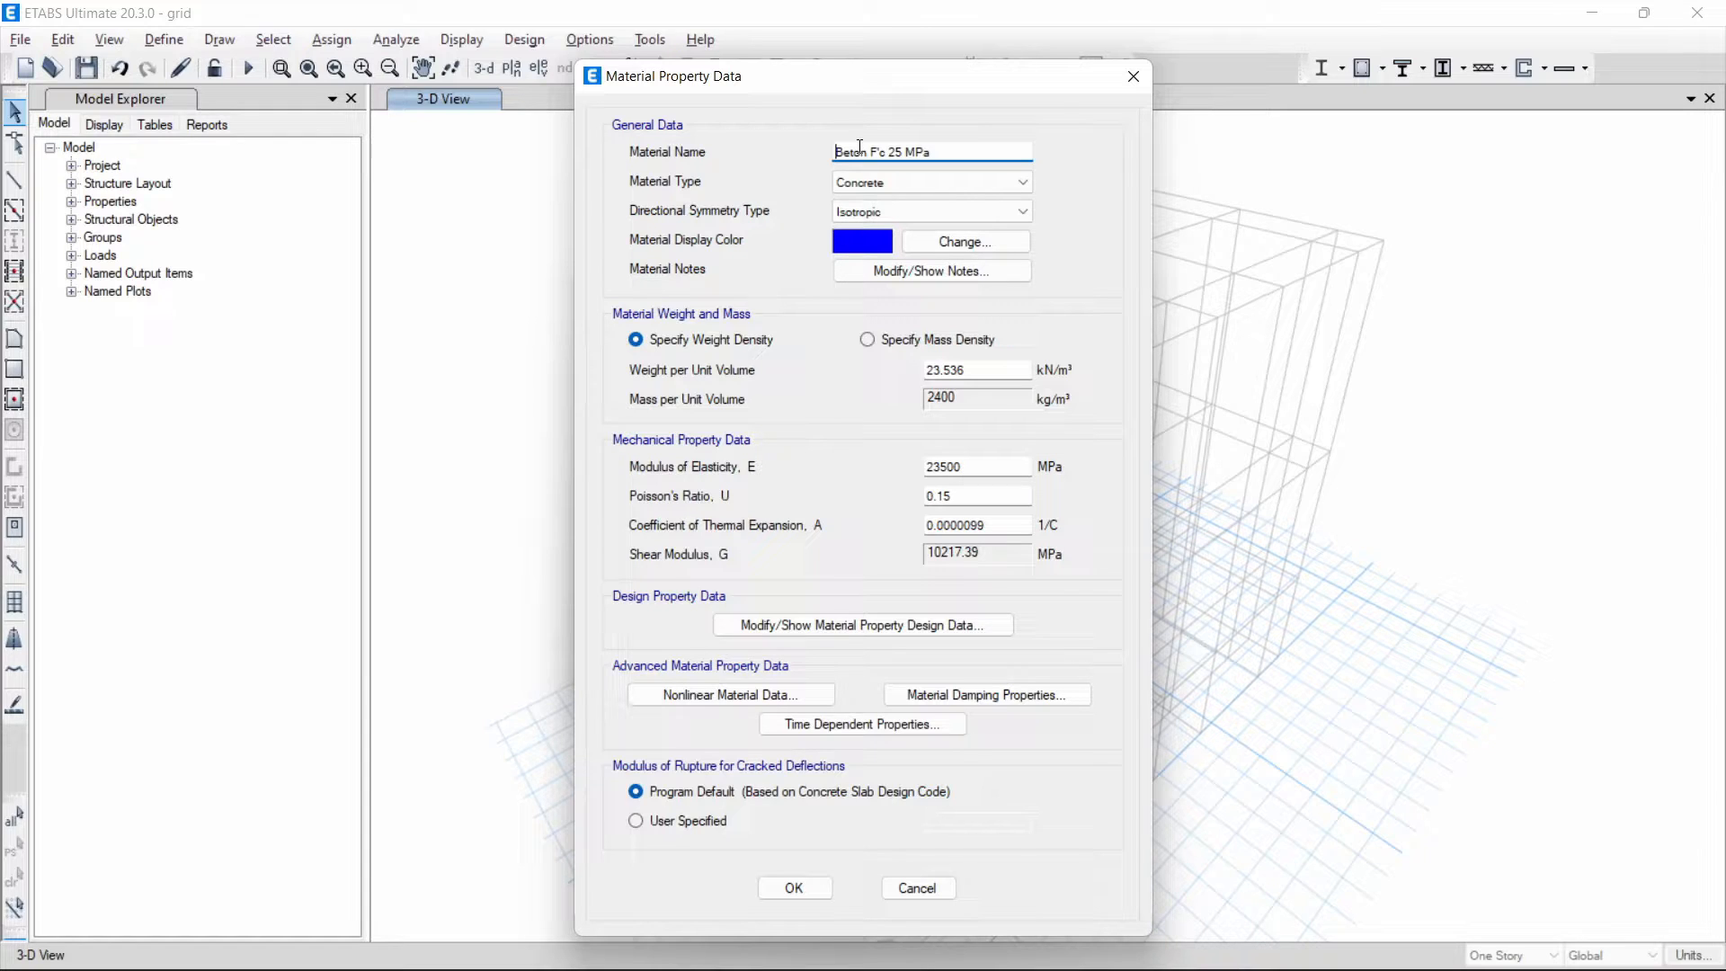
left_click_drag(933, 151, 871, 152)
type("K300")
- Set the specified compressive strength in the Beton K300 design data to 300*0.083 MPa
left_click(800, 625)
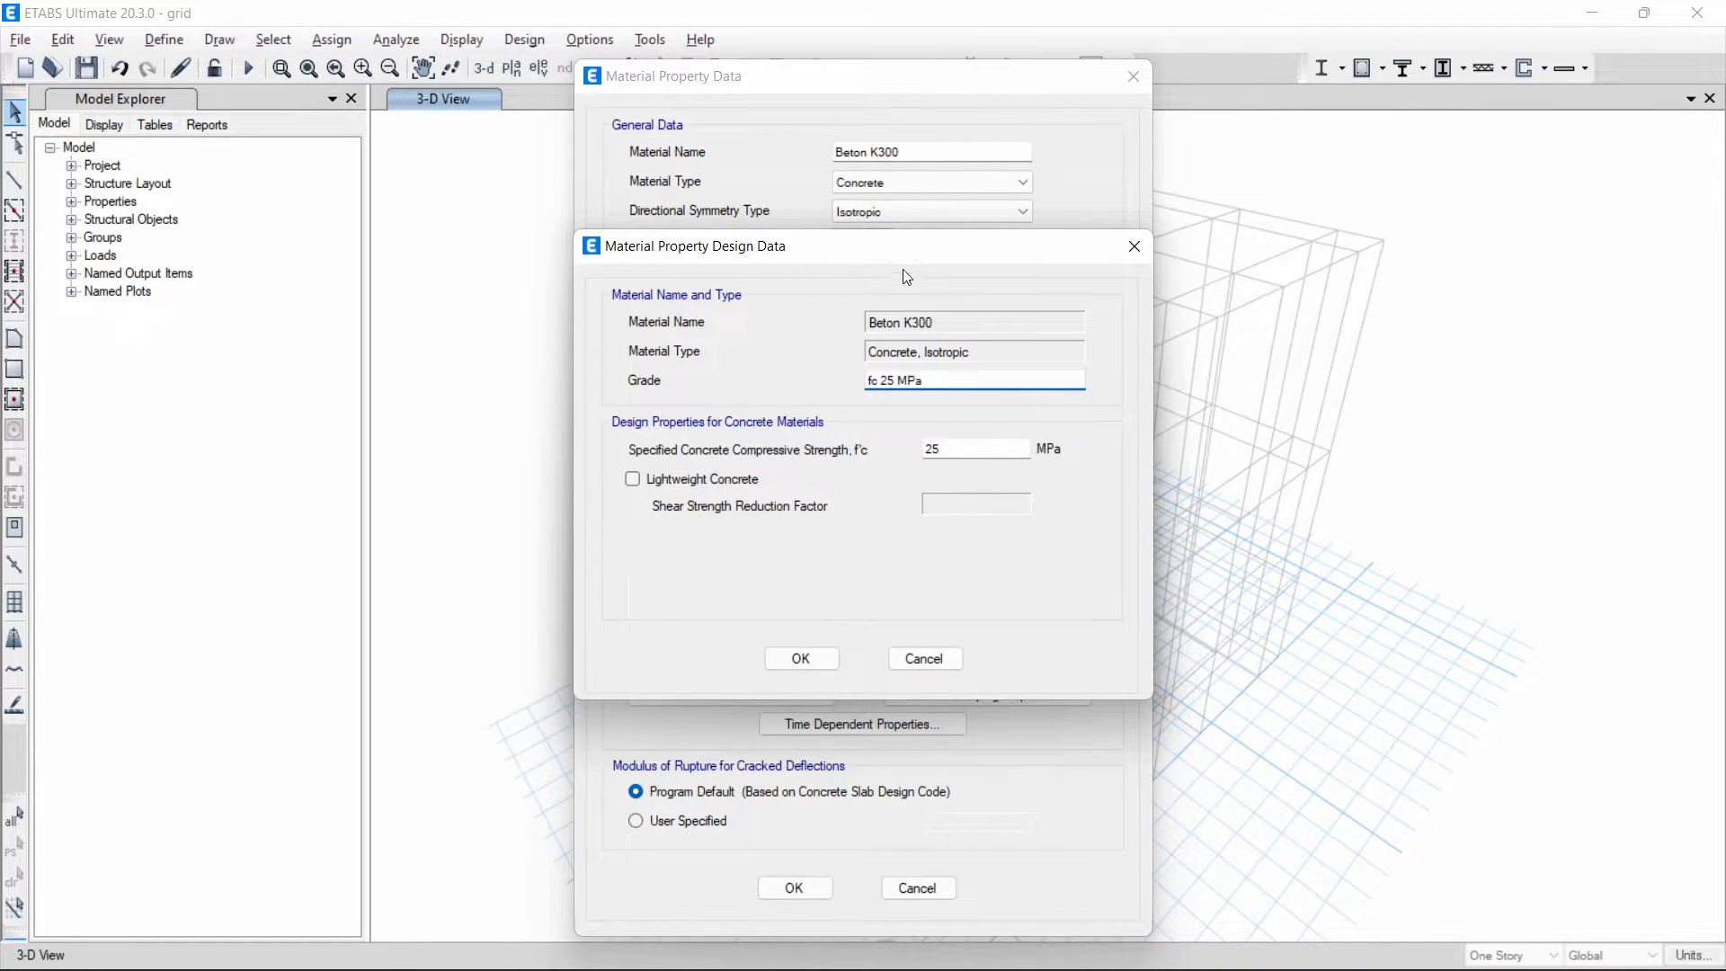
left_click_drag(893, 251, 901, 339)
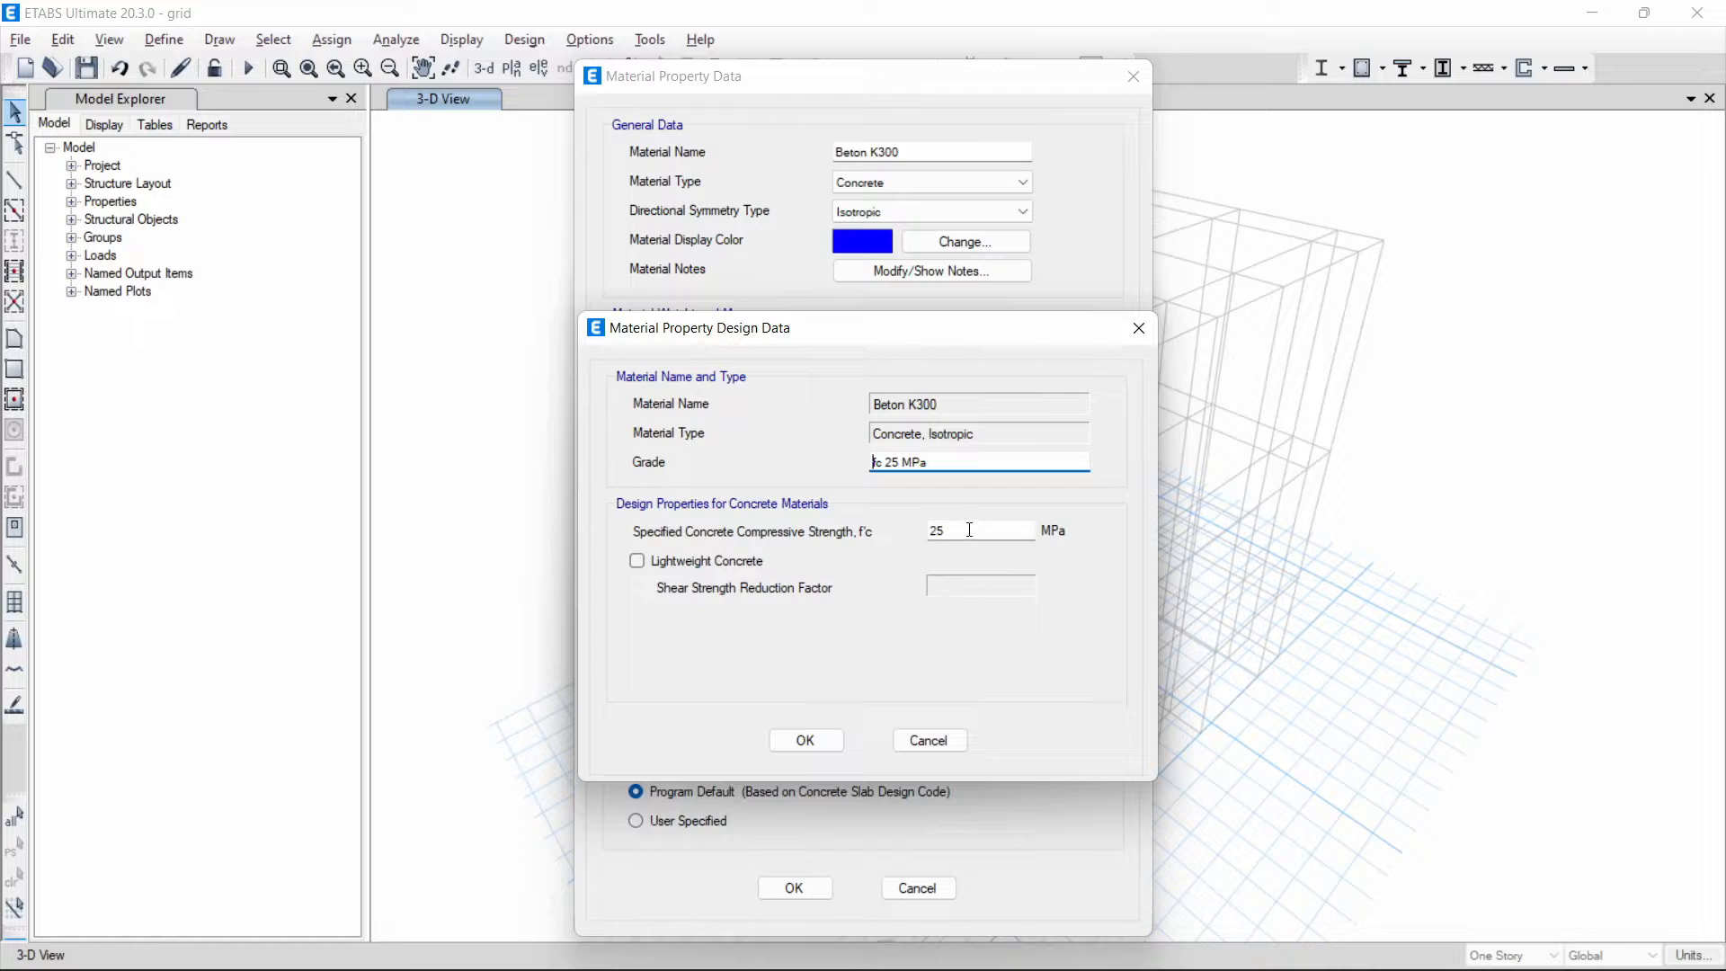
left_click_drag(971, 529, 914, 528)
type("30")
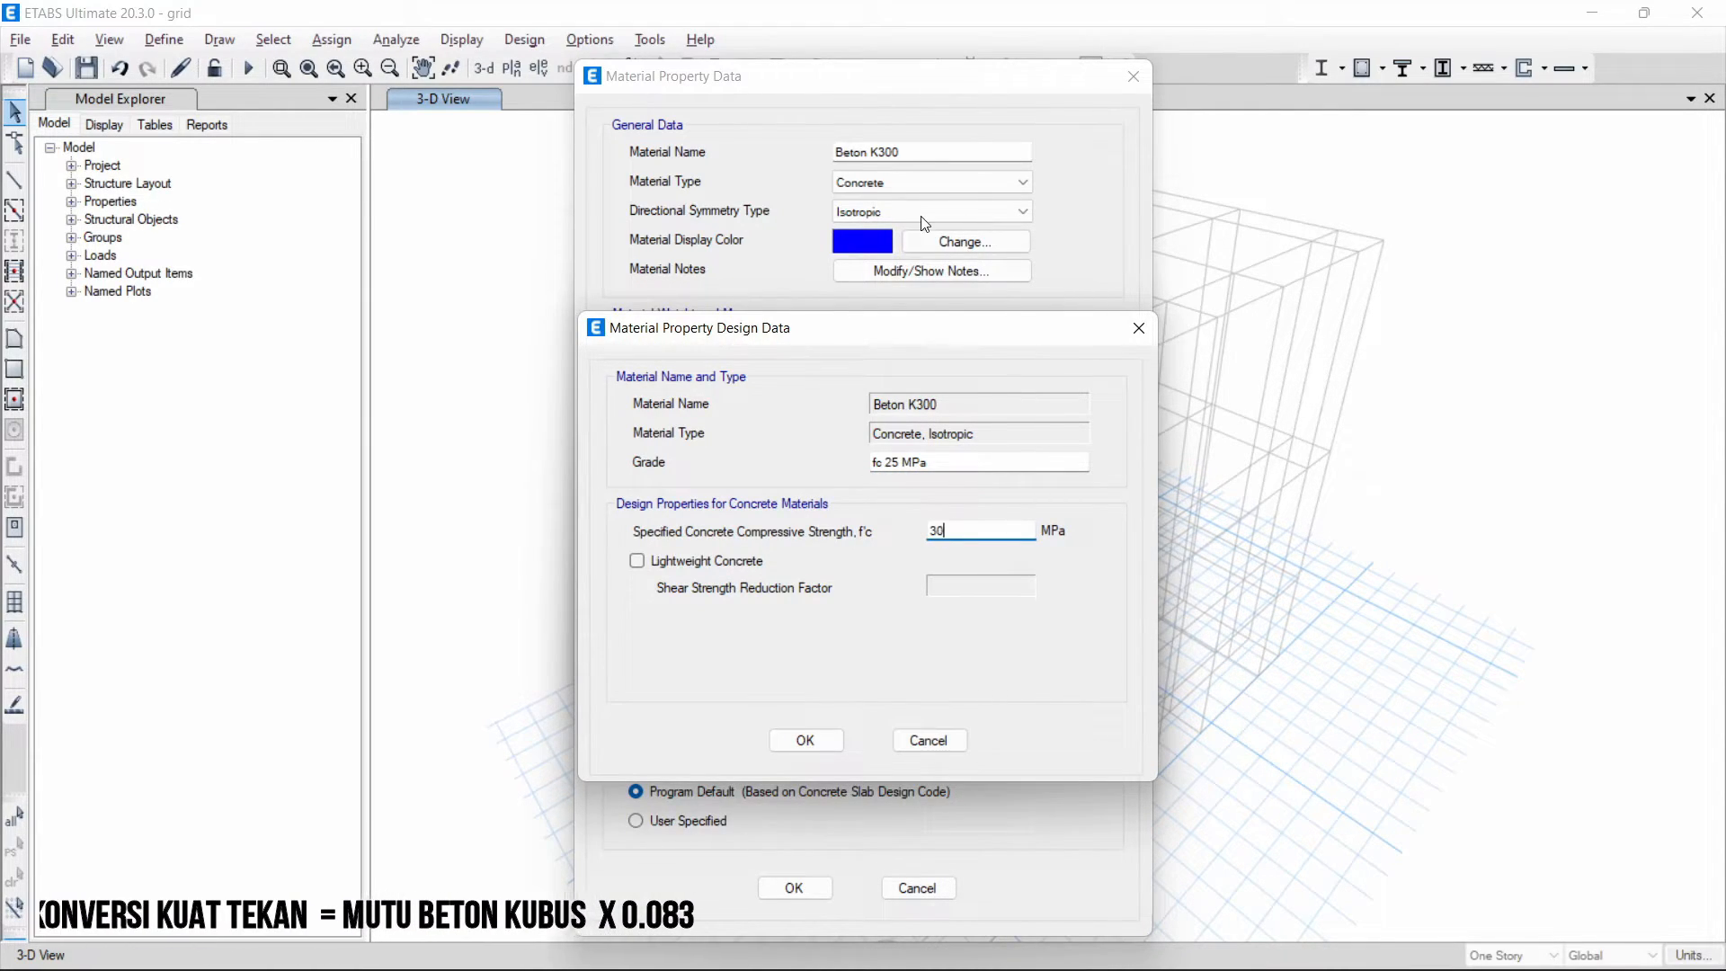
type("0*0.")
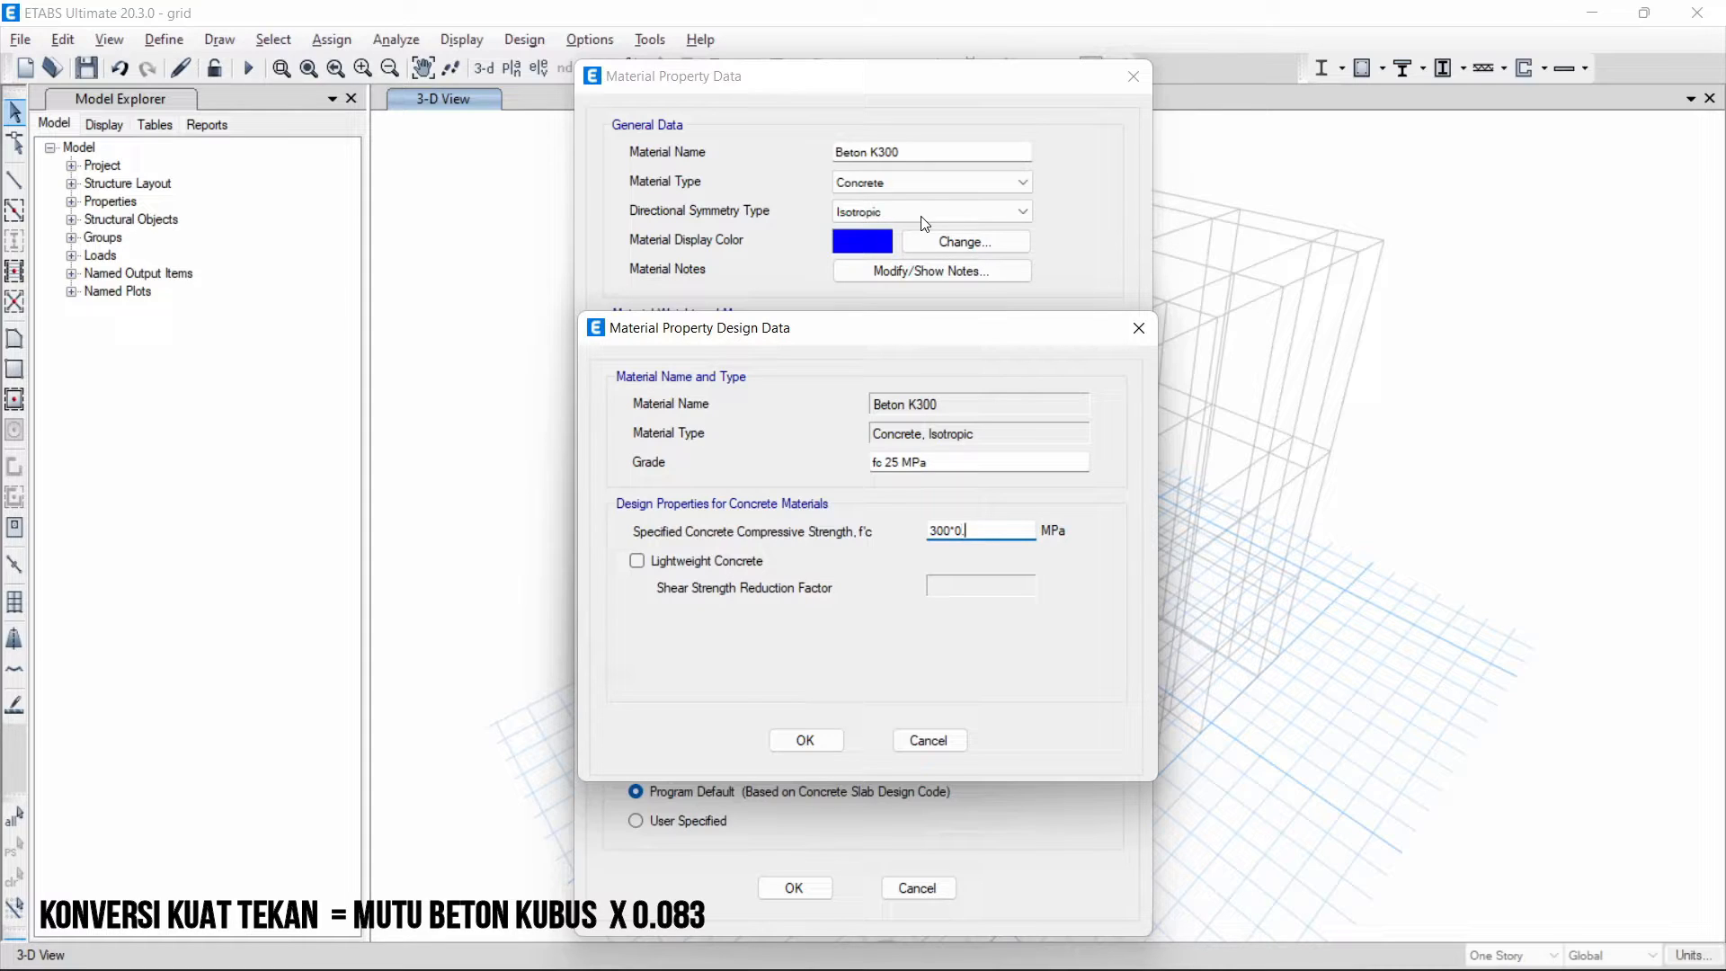
type("083")
left_click_drag(986, 530, 956, 531)
key("shift+Tab")
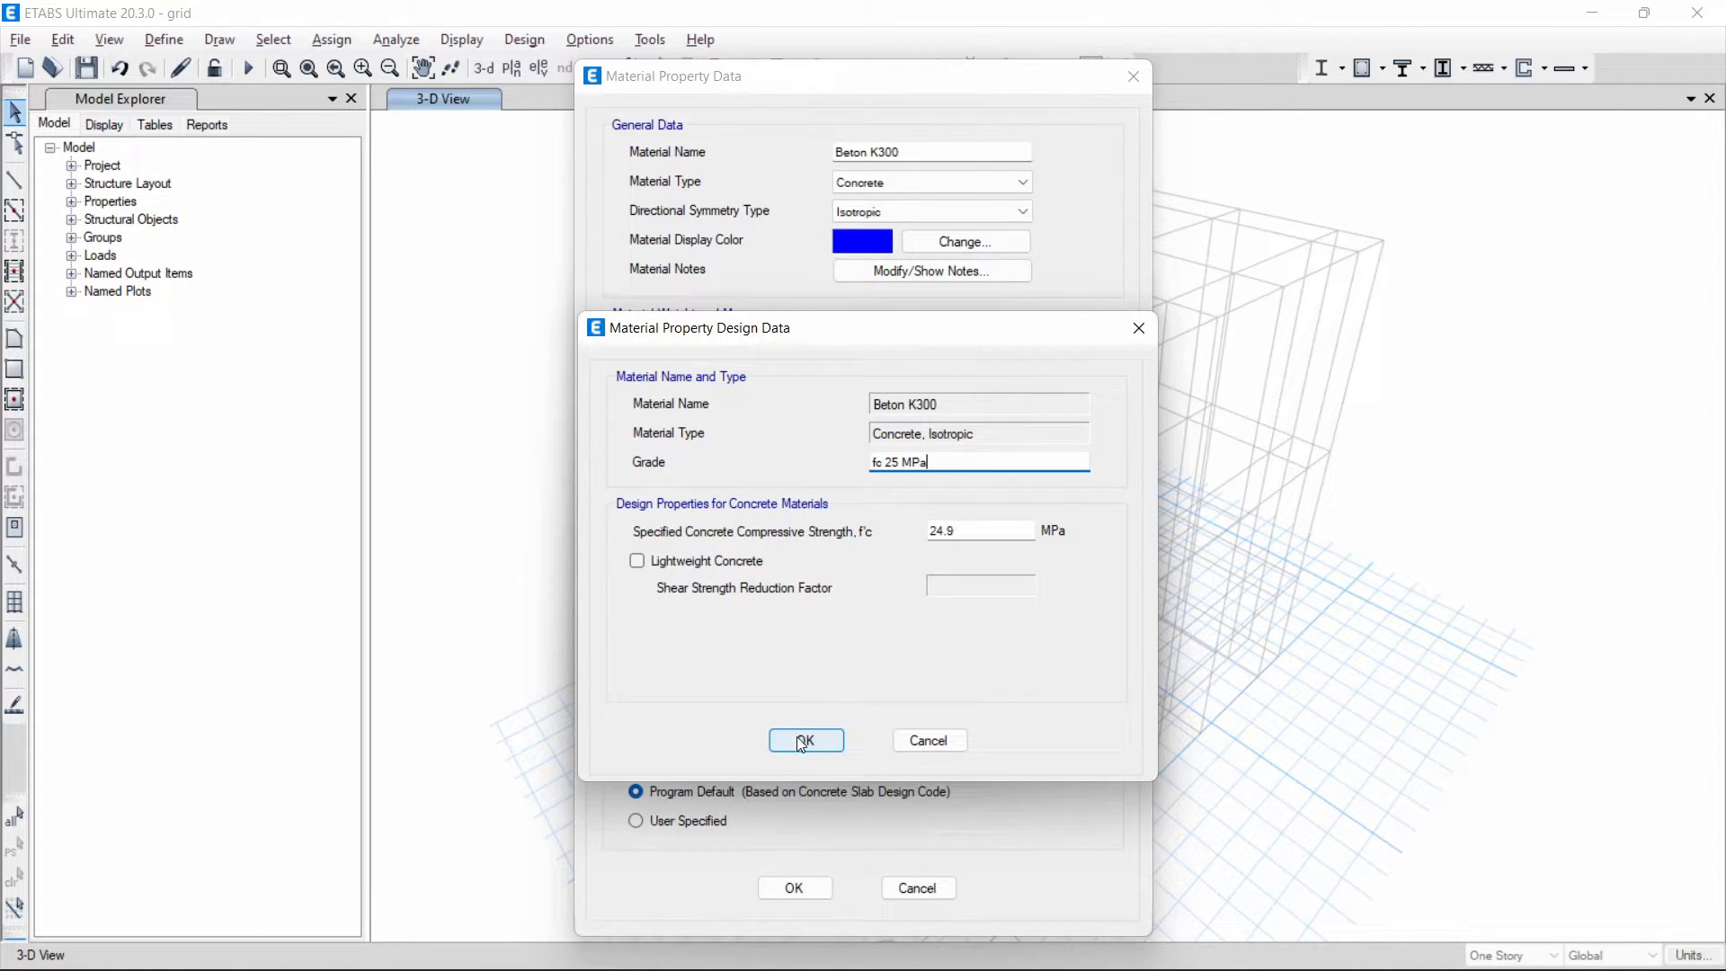
- Change the Beton K300 grade to "K300" and save the modified material
left_click_drag(982, 461, 840, 465)
type("K300")
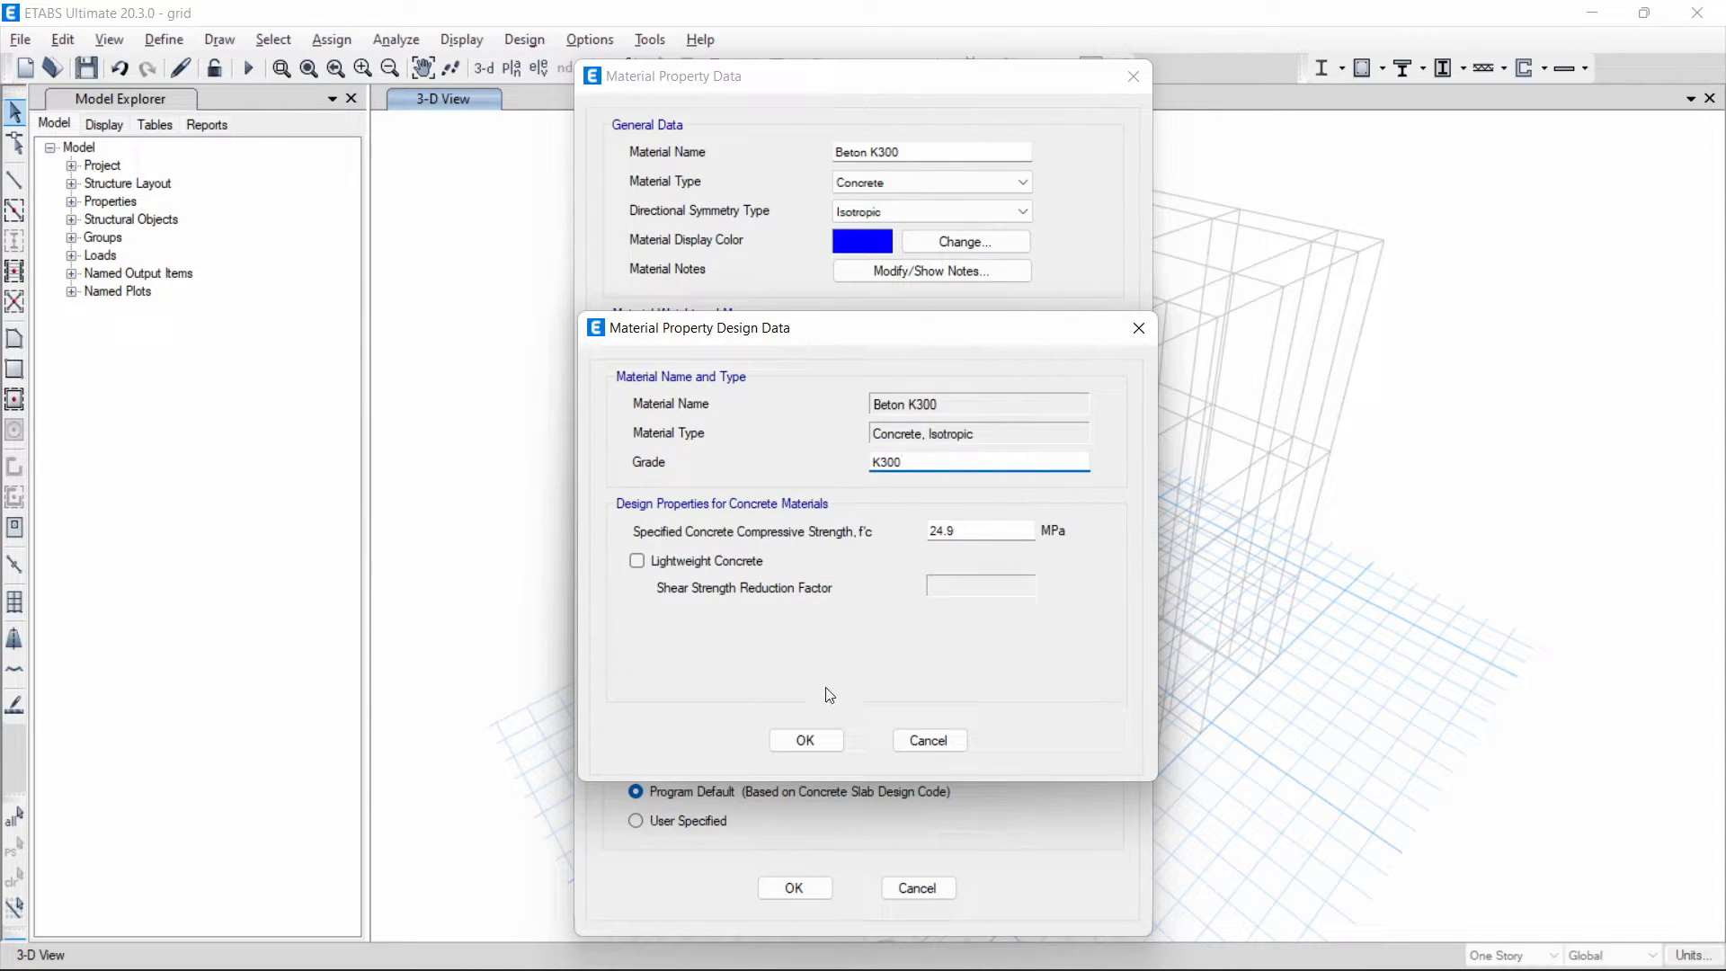
left_click(813, 743)
left_click(796, 888)
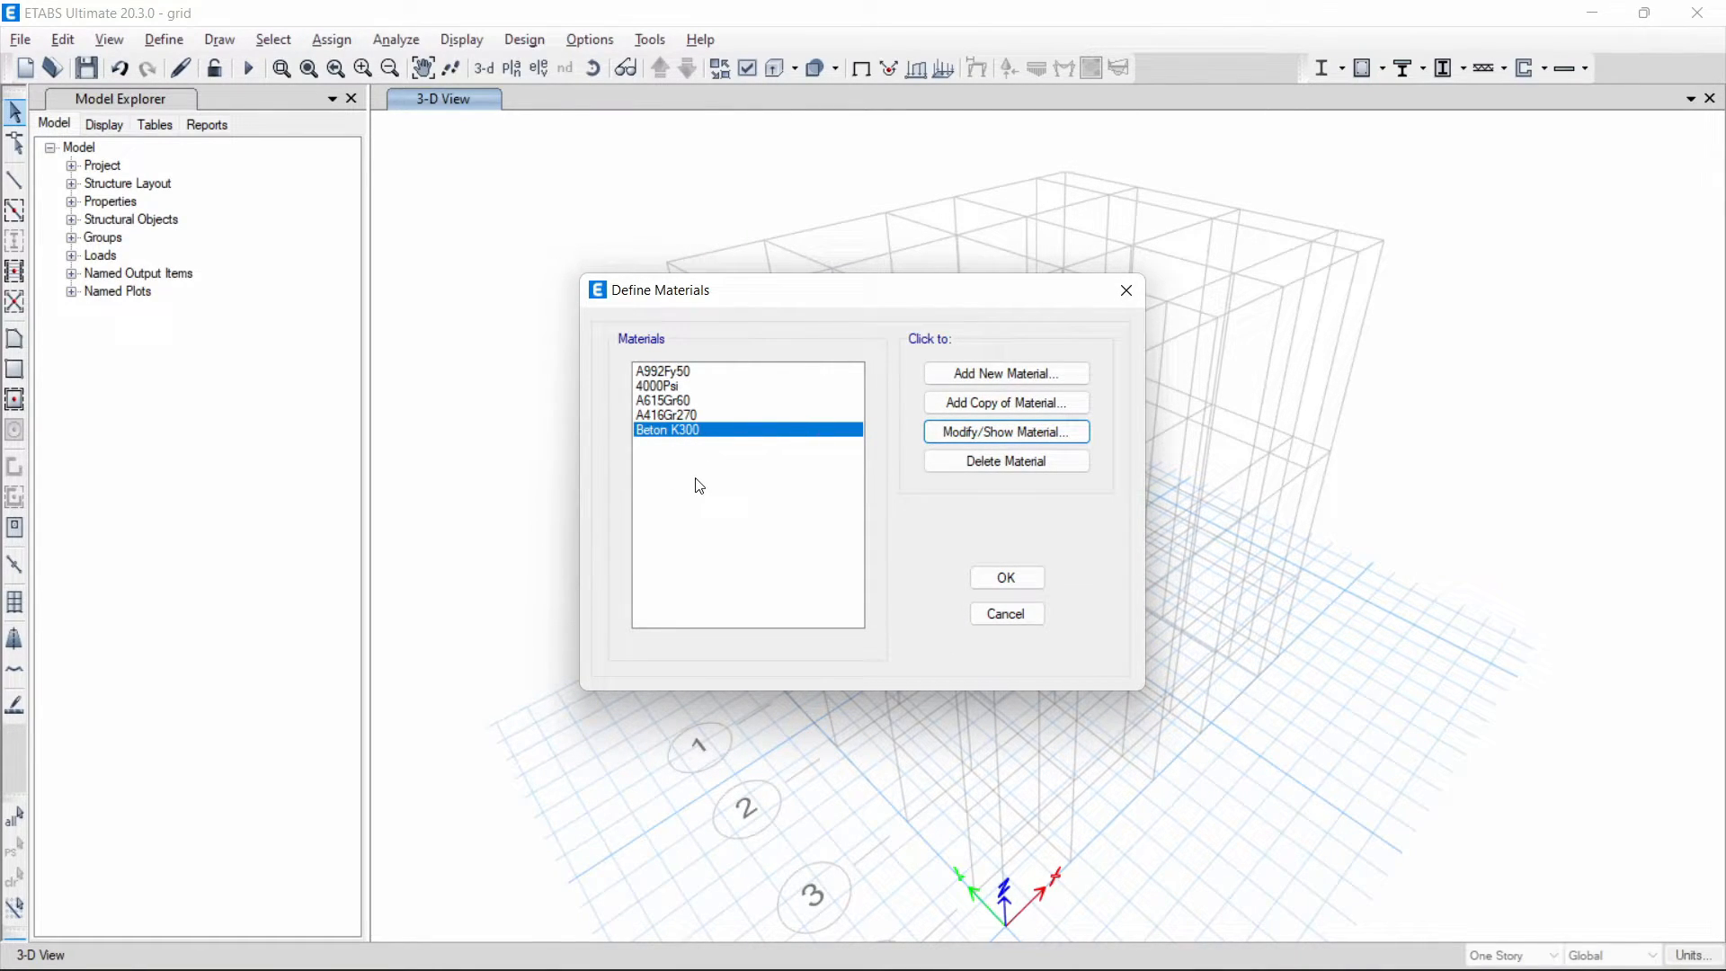
- Add a new material of type Steel with region United States and the User standard
left_click(1000, 376)
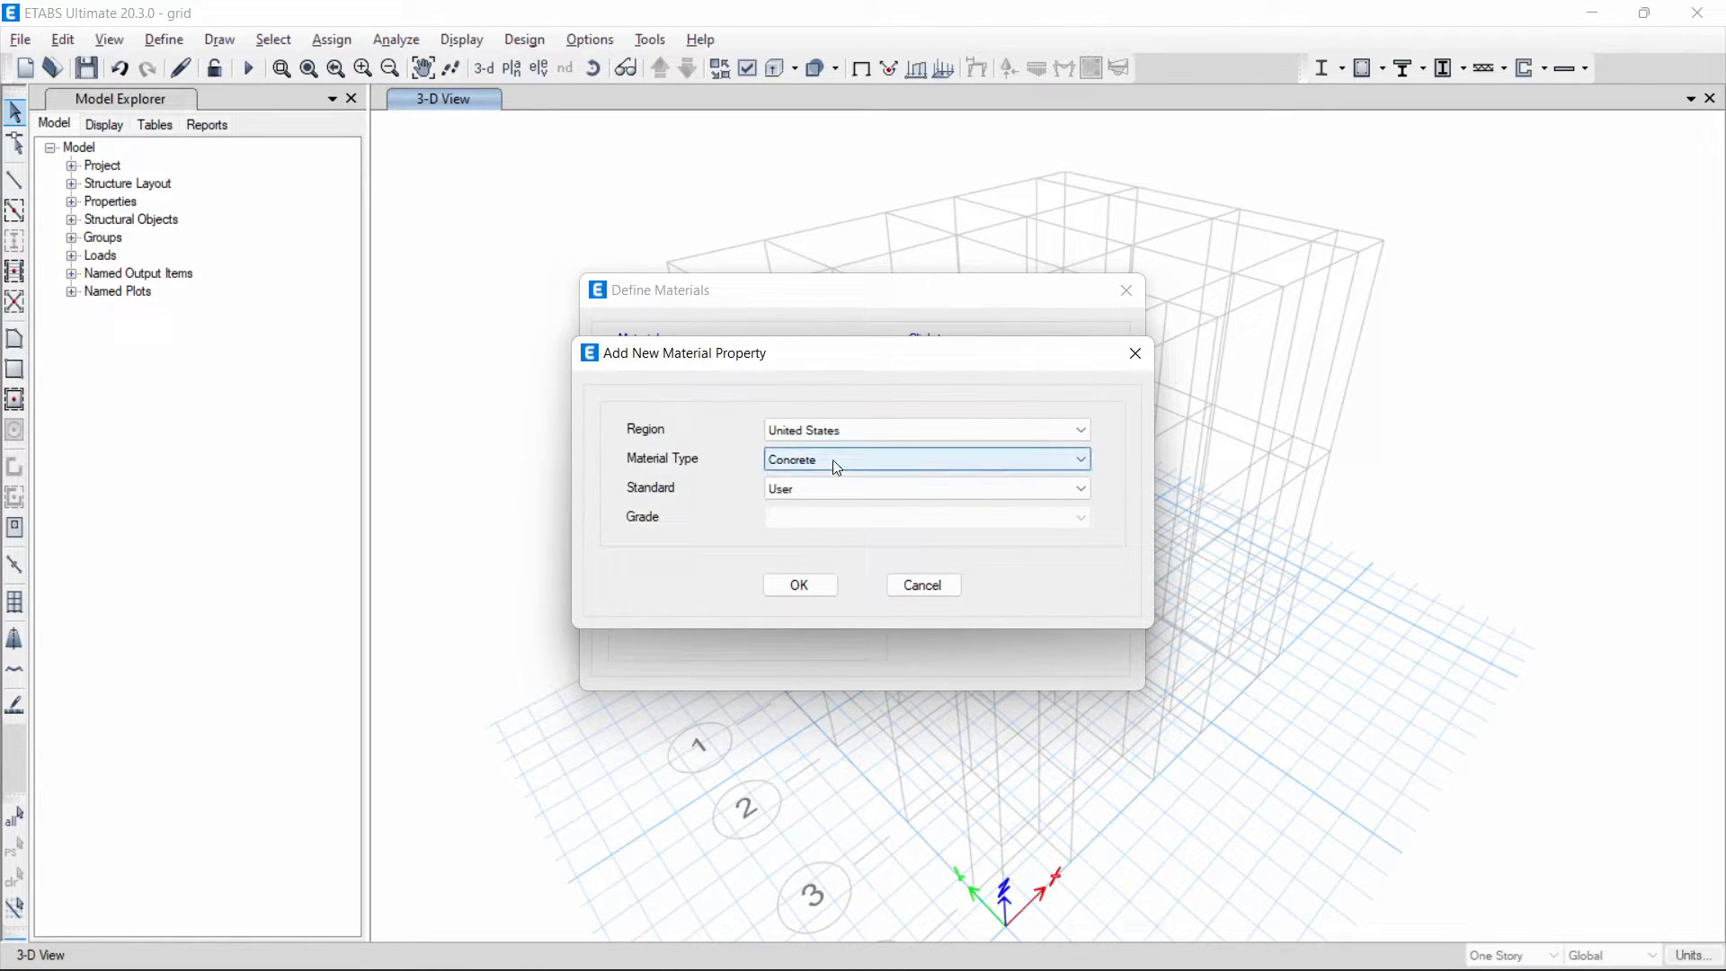
left_click(832, 459)
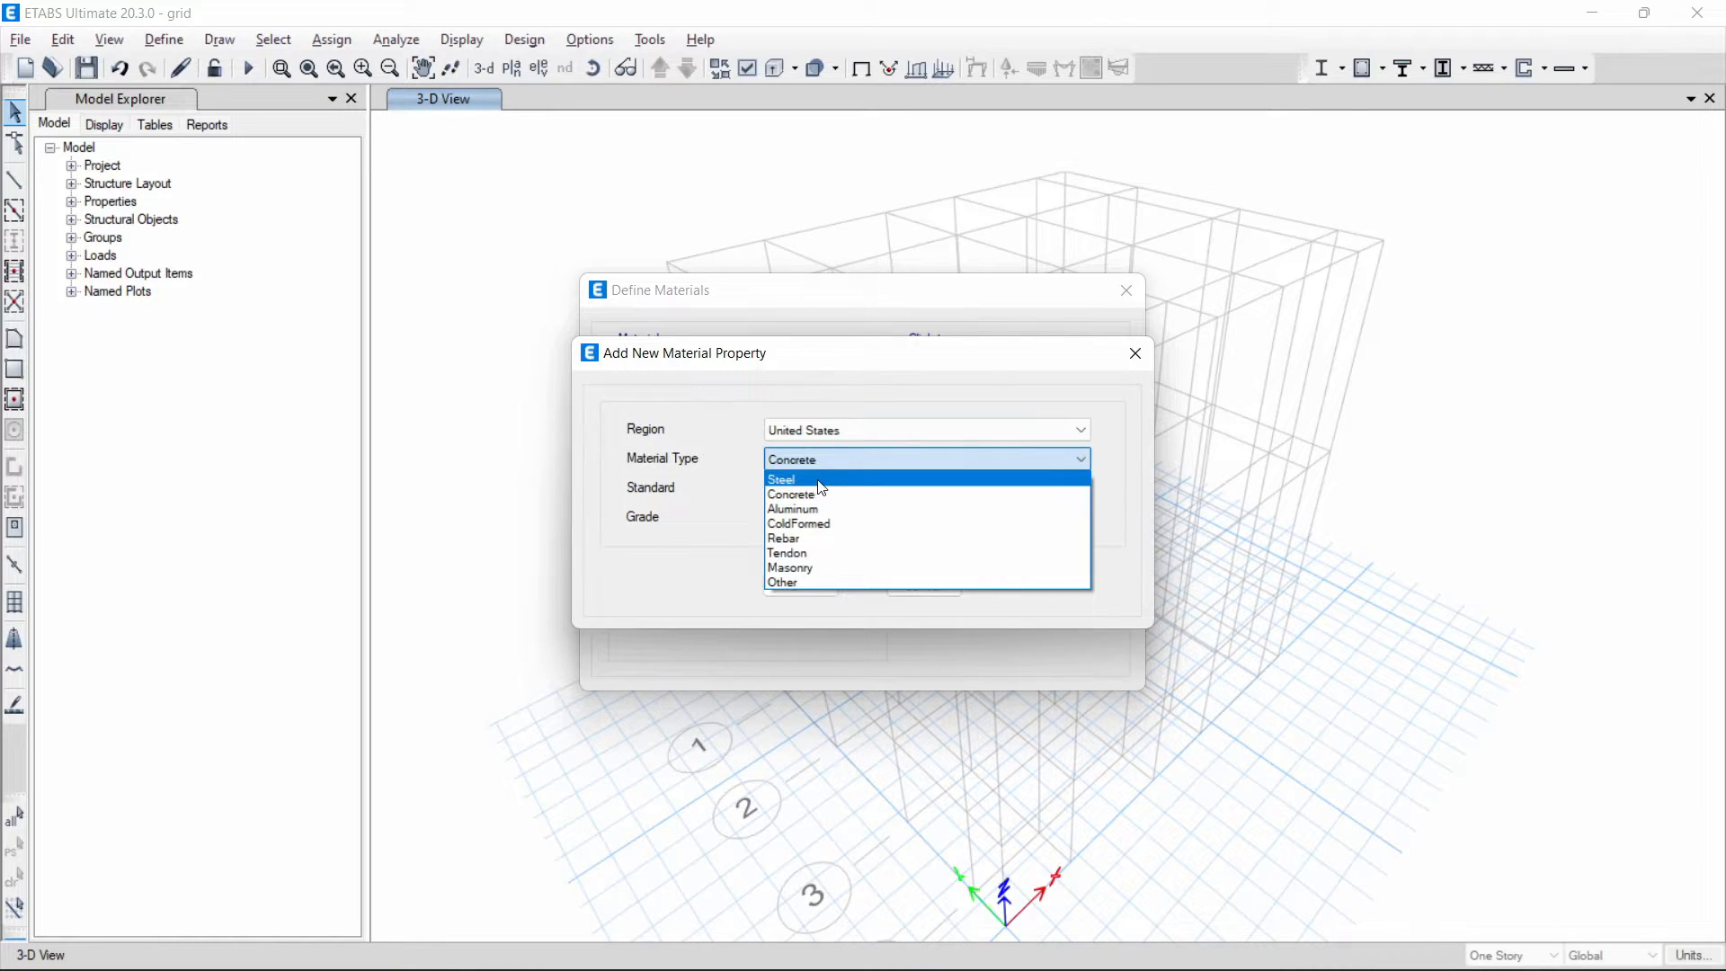
left_click(819, 478)
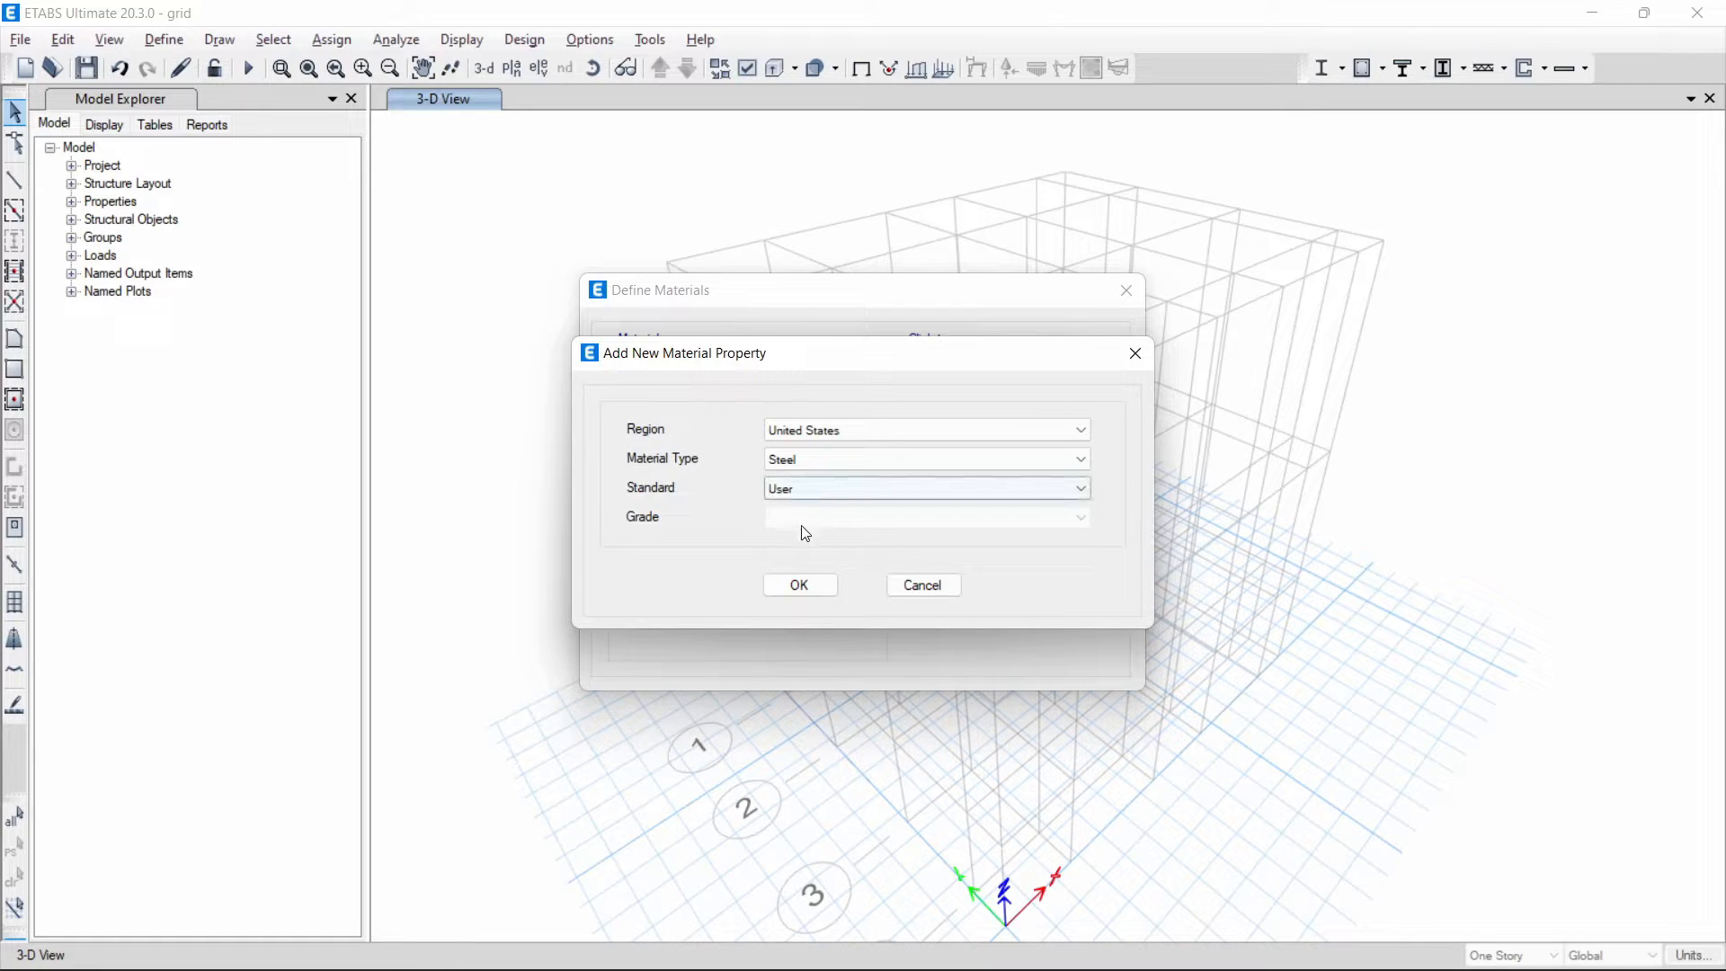
left_click(793, 589)
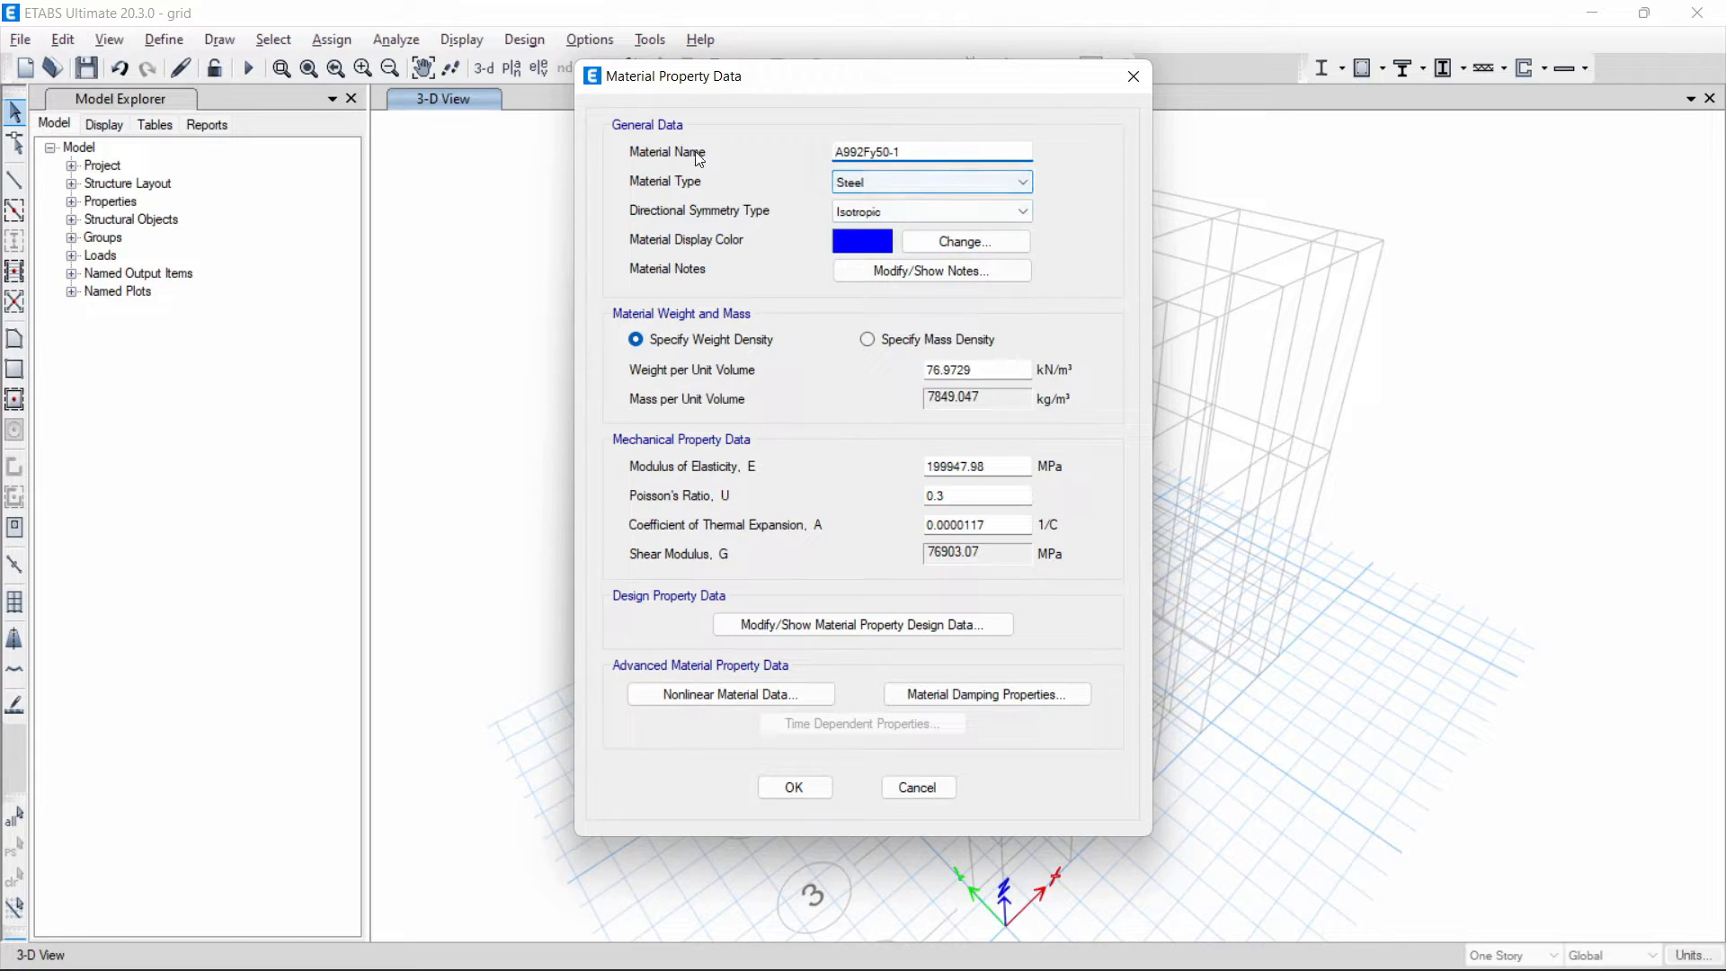
- Name the new steel material "Baja BJ37"
left_click_drag(933, 151, 788, 155)
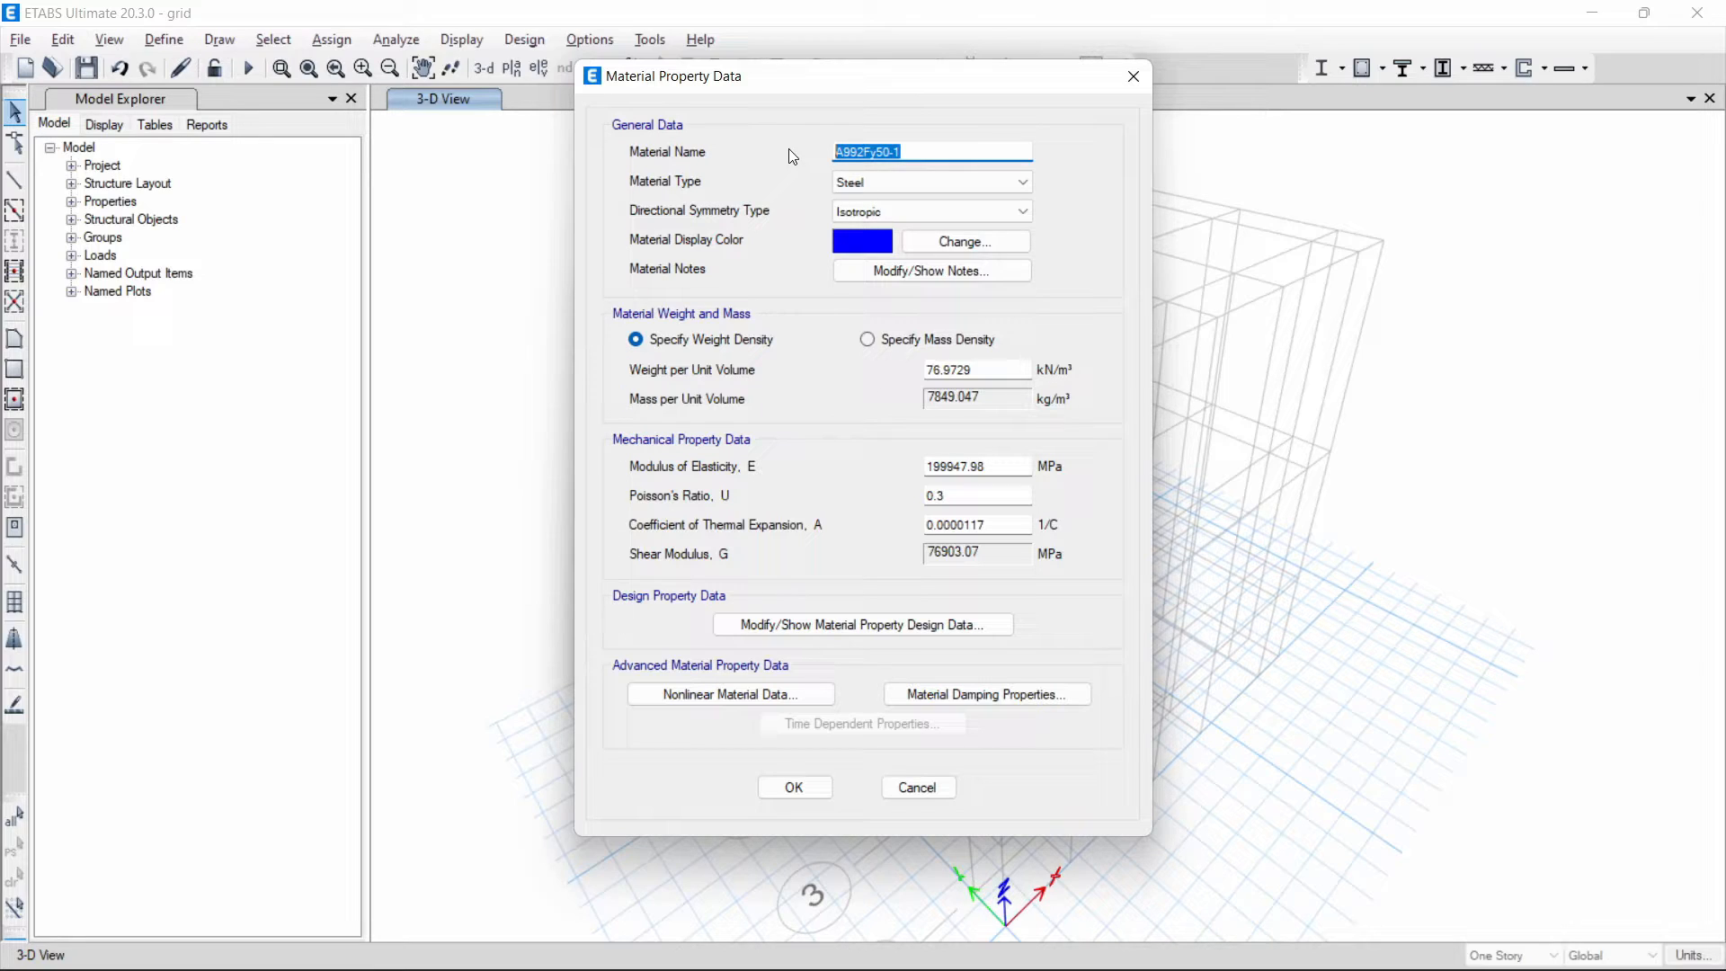
type("Fy")
key("BackSpace")
key("BackSpace")
type("Baja BJ37")
left_click_drag(918, 152, 838, 150)
- Specify Baja BJ37 by mass density with 7850 kg/m³ and set its modulus of elasticity to 200000 MPa
left_click(955, 346)
left_click_drag(998, 398, 833, 402)
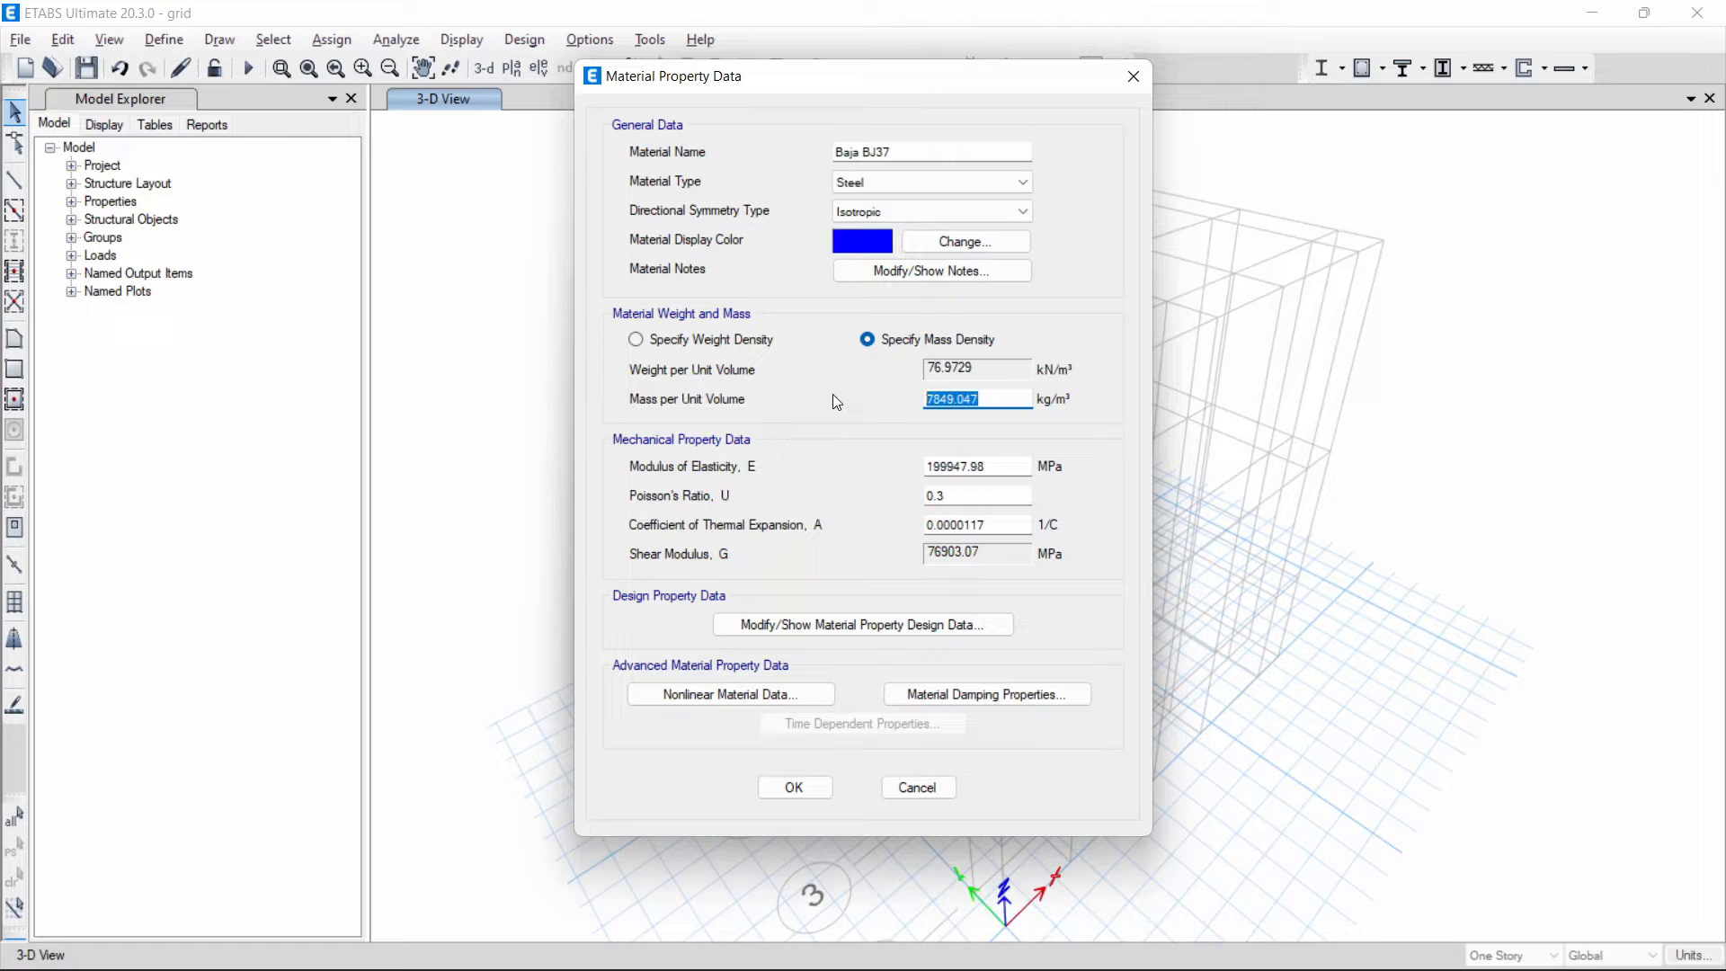
type("7850")
key("Tab")
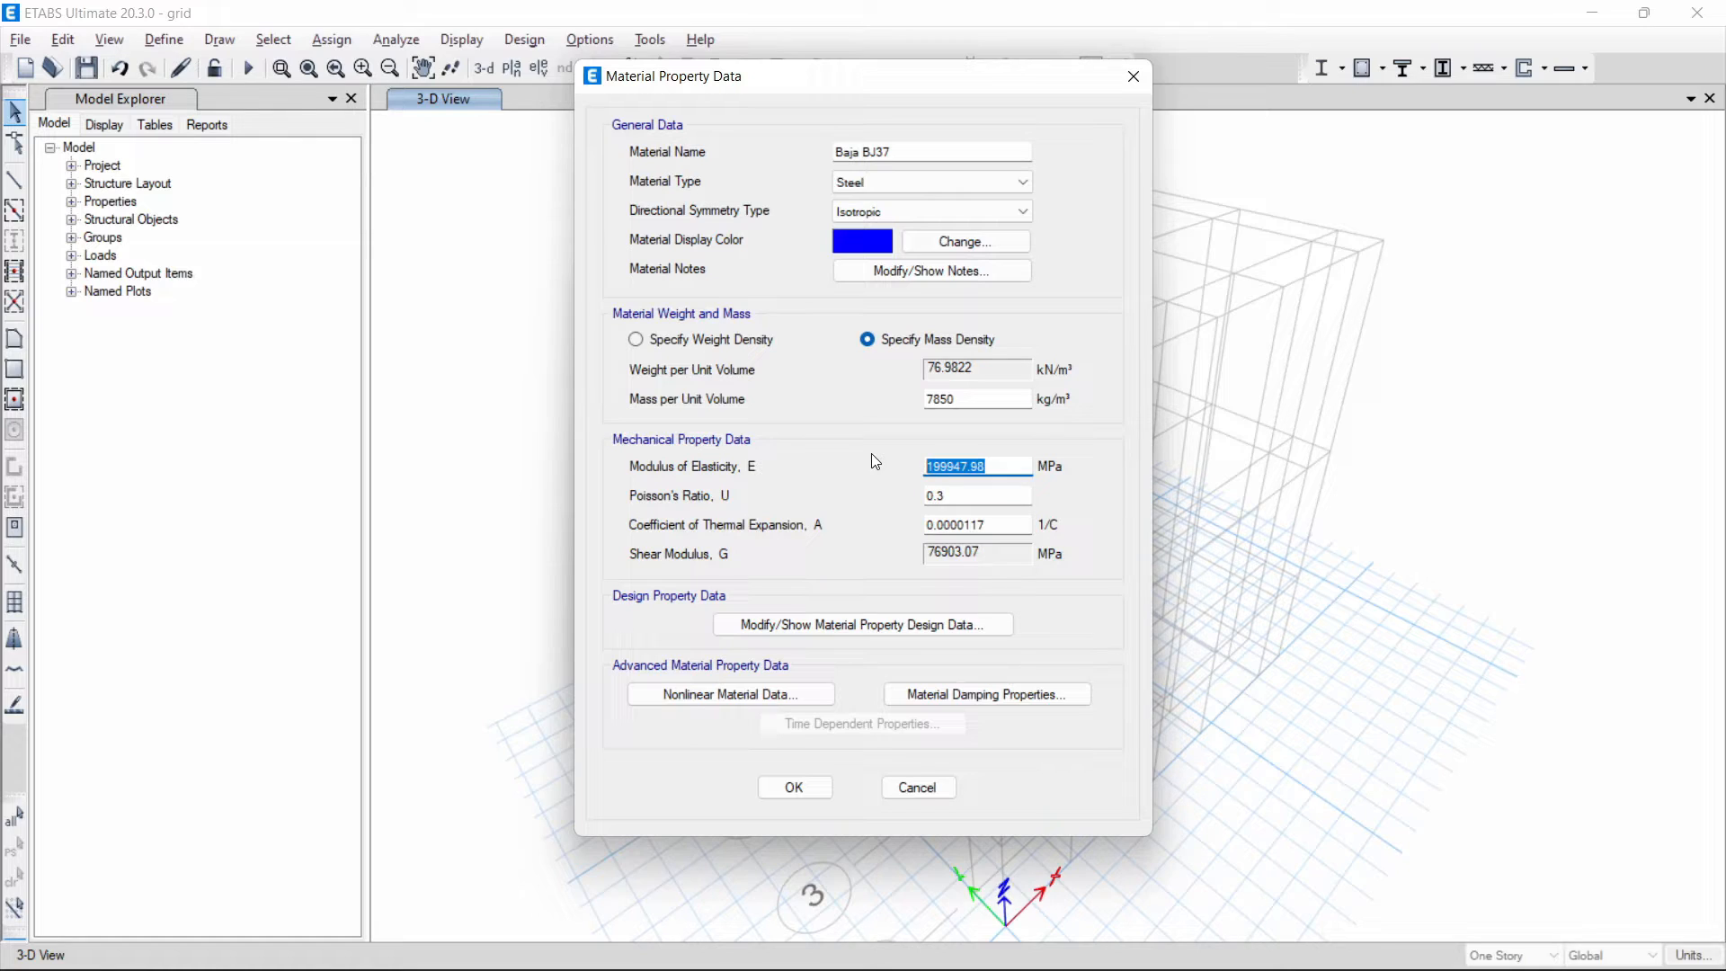
type("200000")
left_click(975, 498)
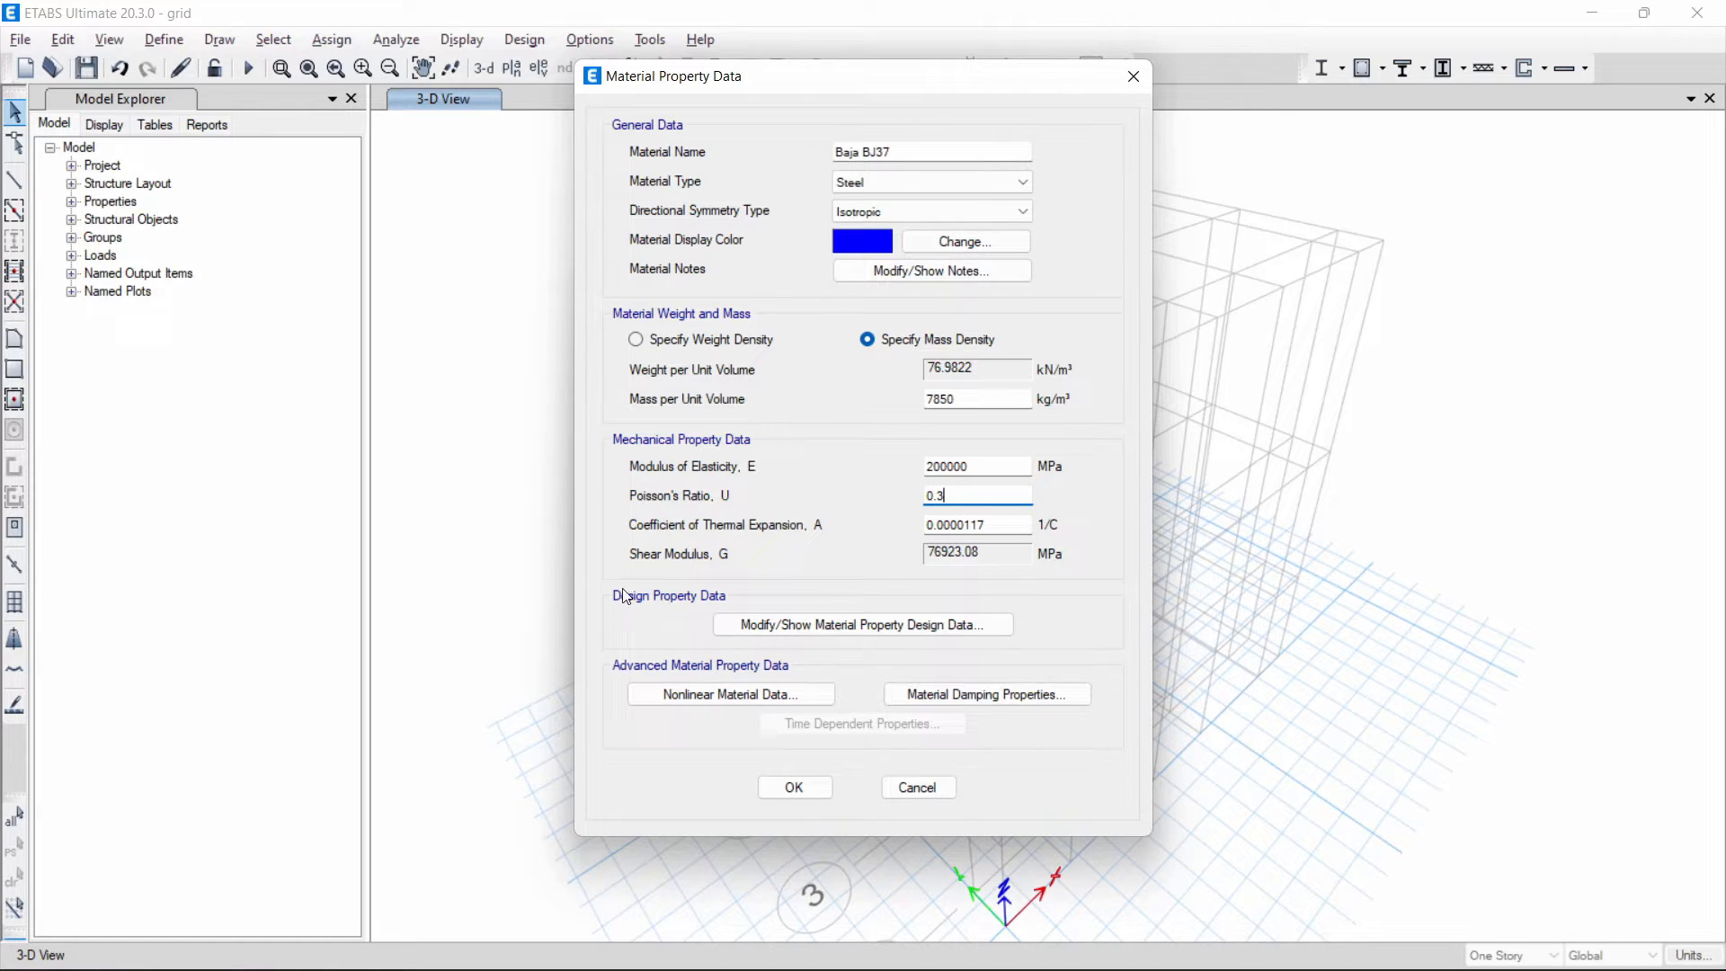
- Set the grade to "BJ37" in the design data of the Baja BJ37 steel
left_click(996, 627)
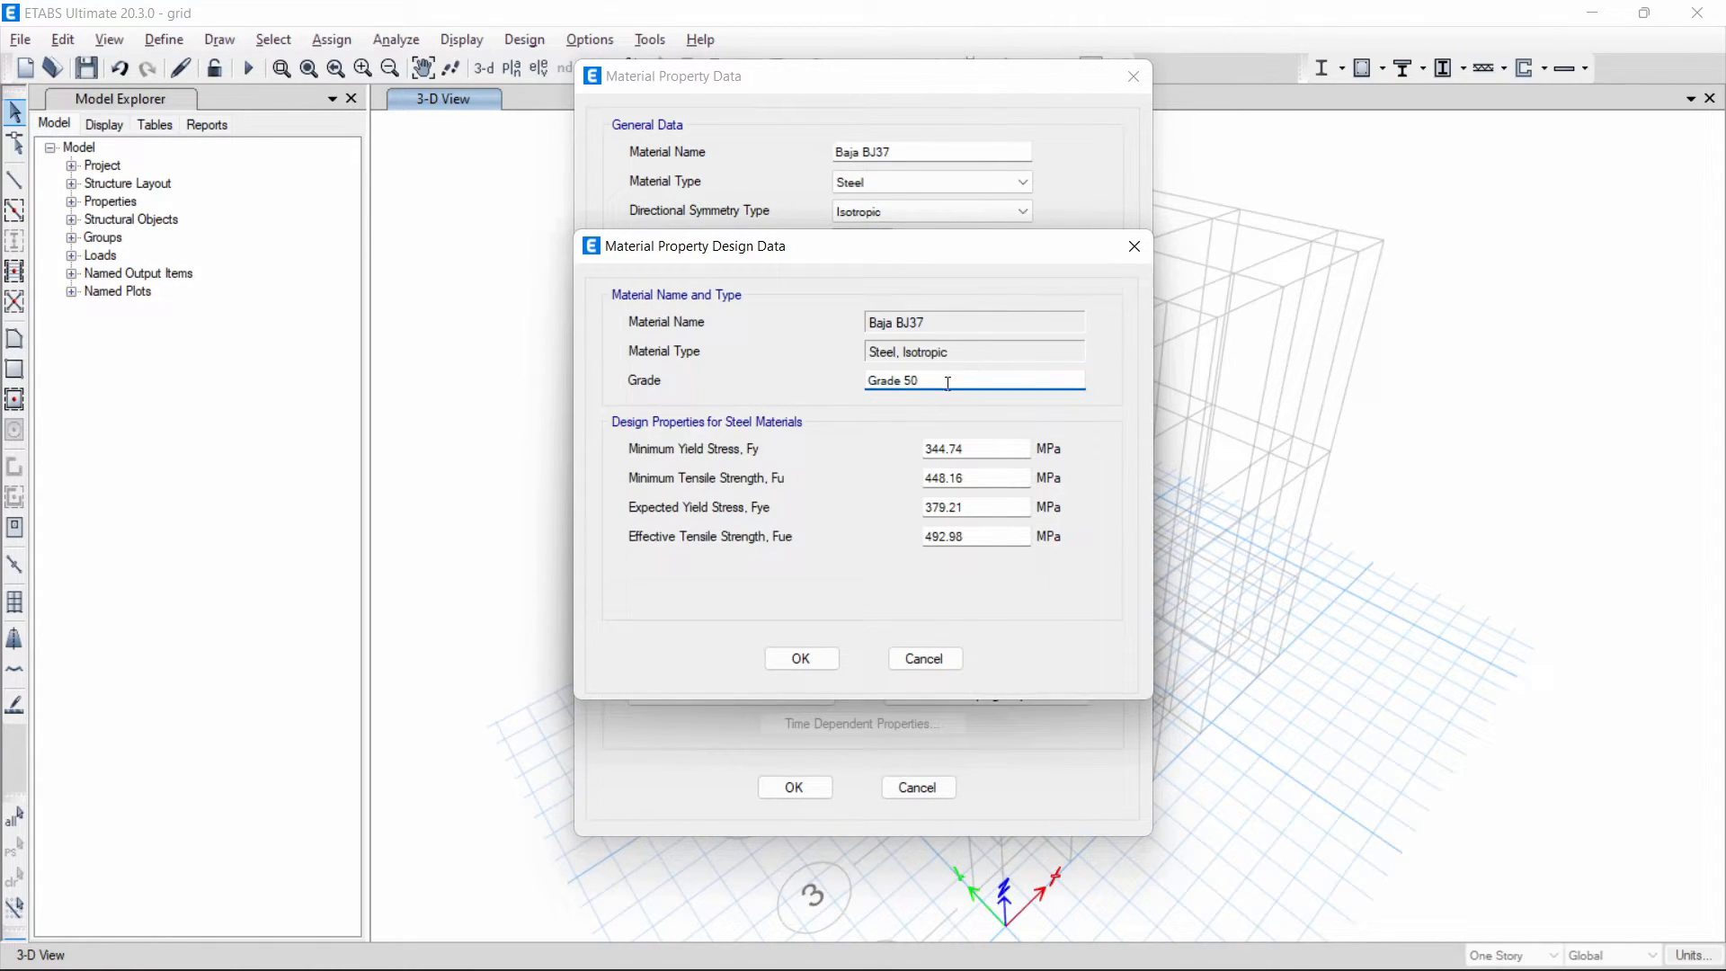
left_click_drag(945, 381, 745, 387)
type("BJ37")
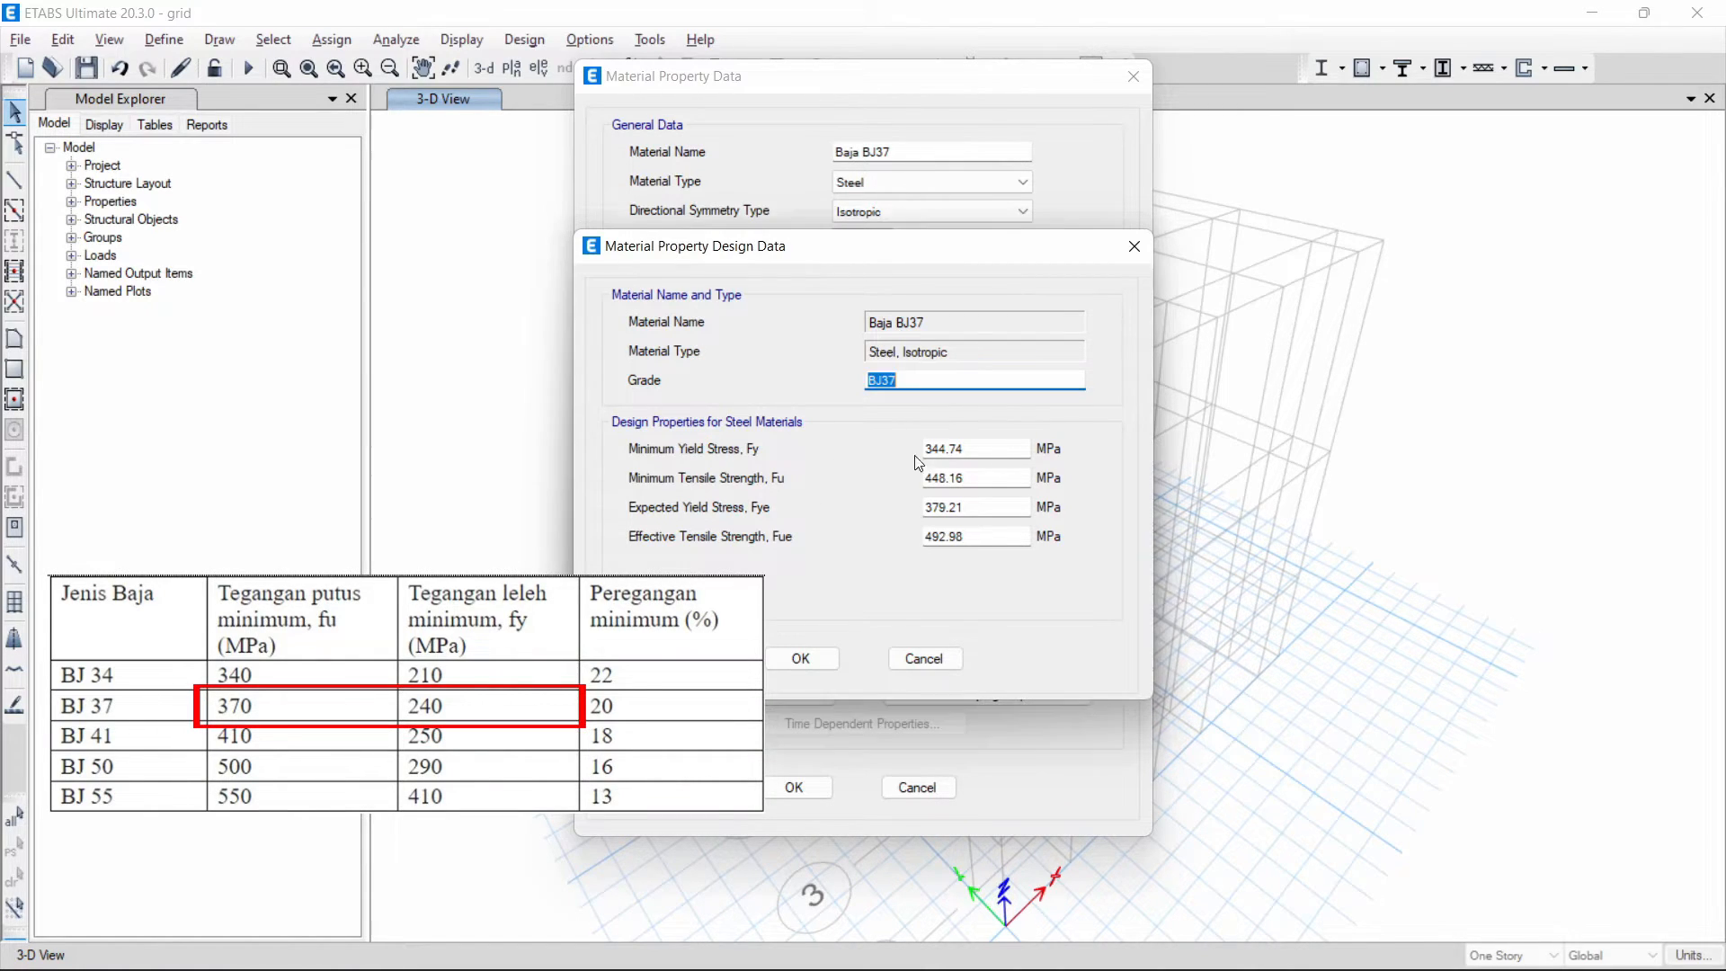
- Set the steel's minimum yield stress Fy to 240 MPa and minimum tensile strength Fu to 370 MPa
key("Tab")
type("240")
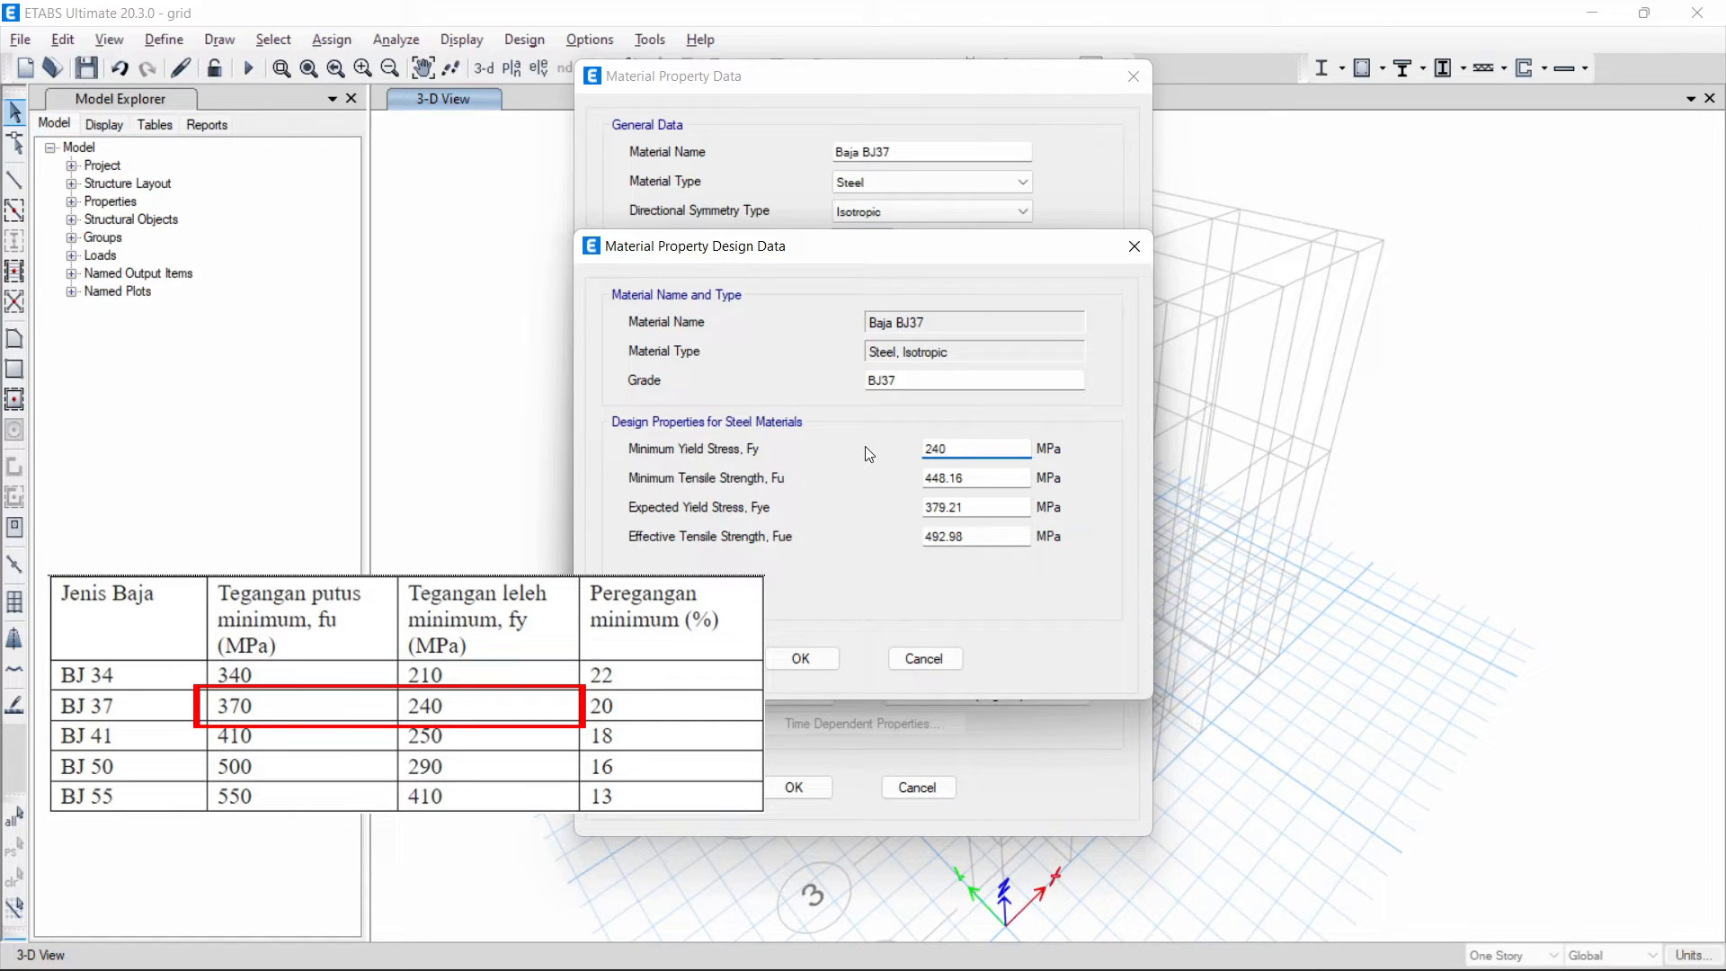
key("Tab")
type("370")
key("Return")
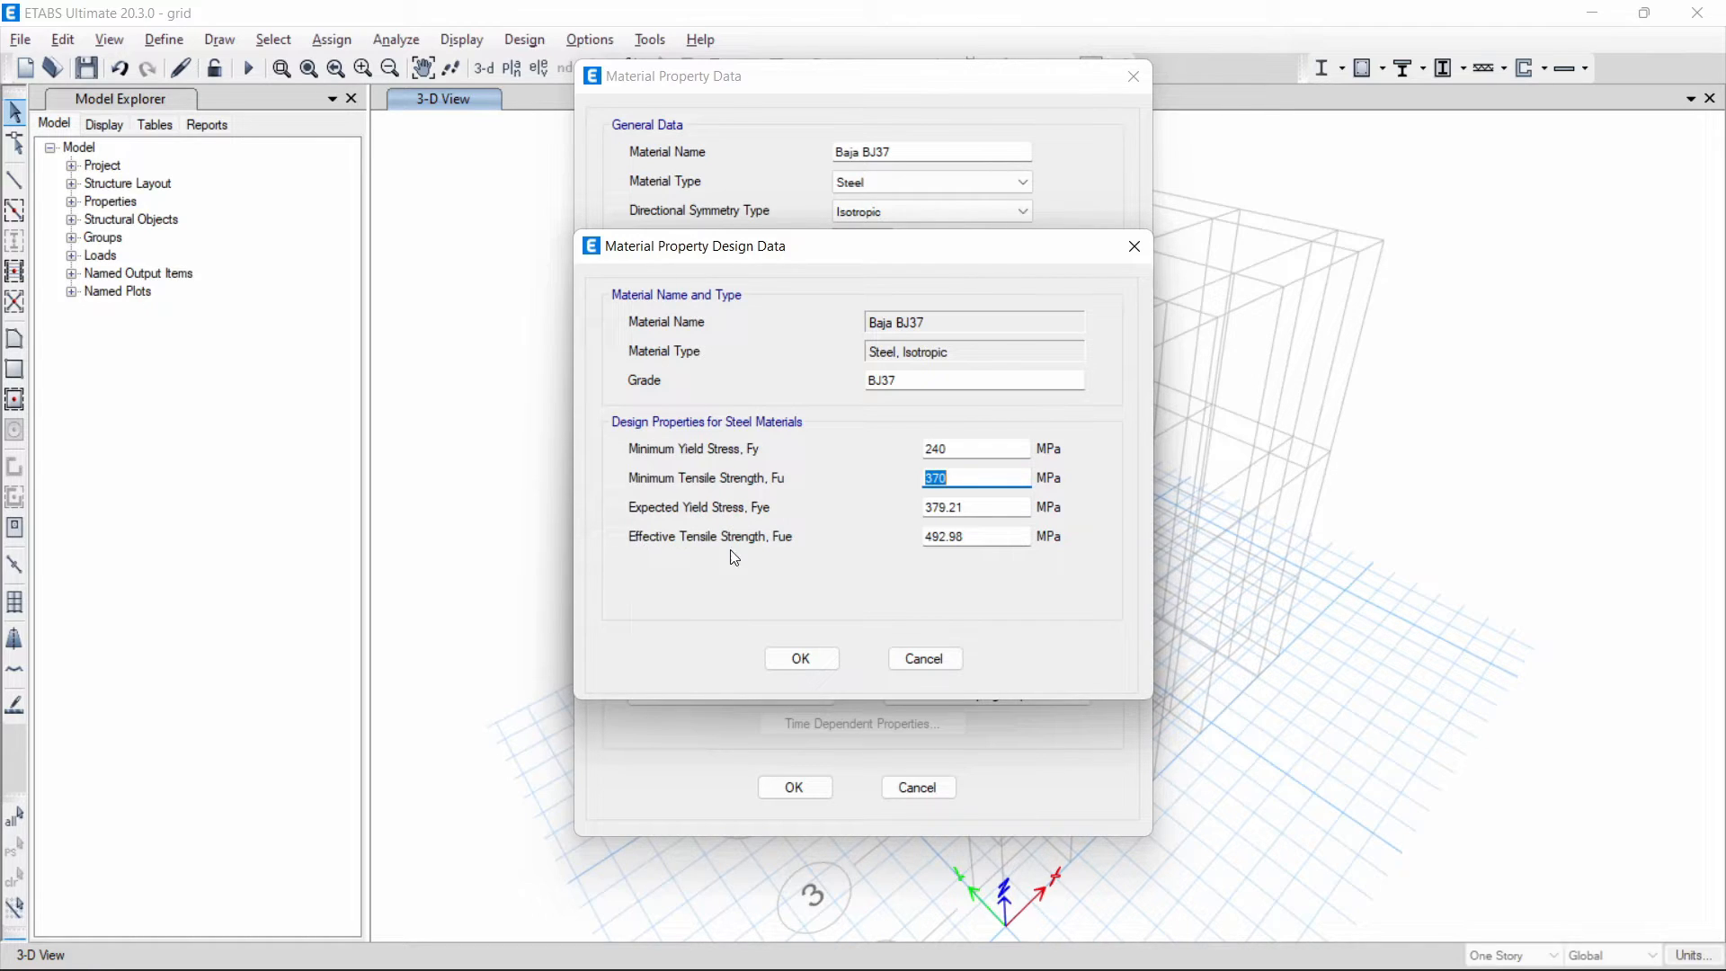
- Set the expected yield stress Fye to 240 MPa and effective tensile strength Fue to 370 MPa, and save the Baja BJ37 material
left_click(976, 508)
double_click(944, 507)
type("240")
left_click_drag(1002, 542, 883, 531)
type("370")
left_click(796, 662)
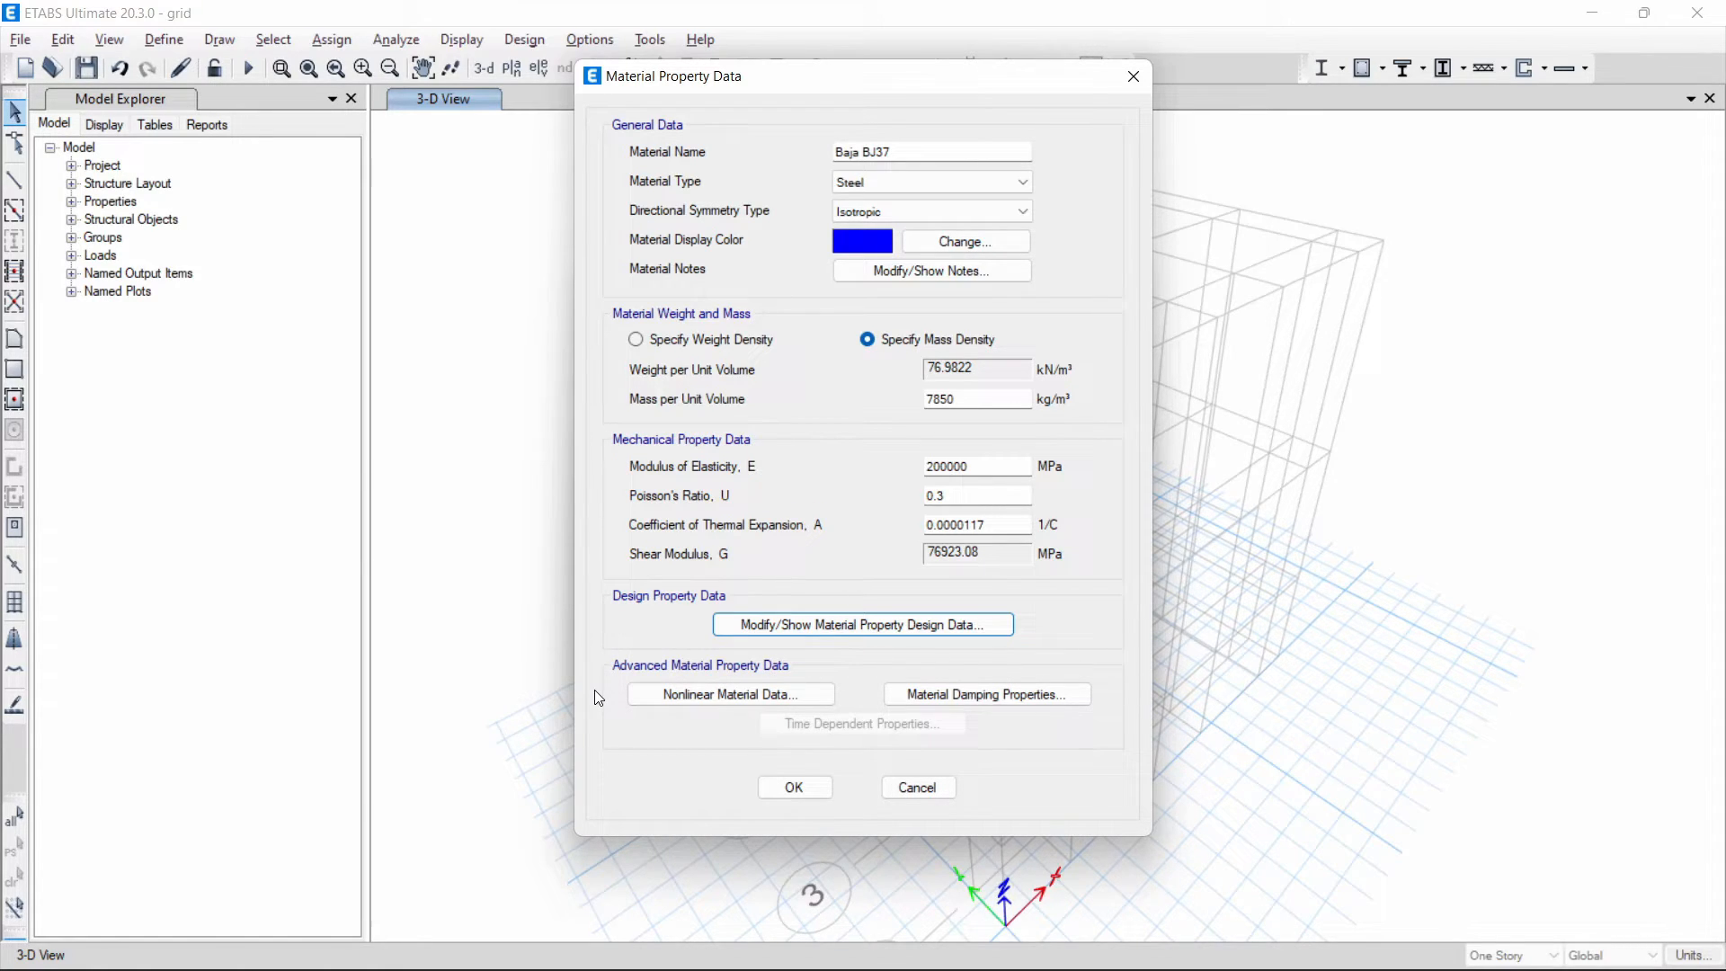
left_click(809, 788)
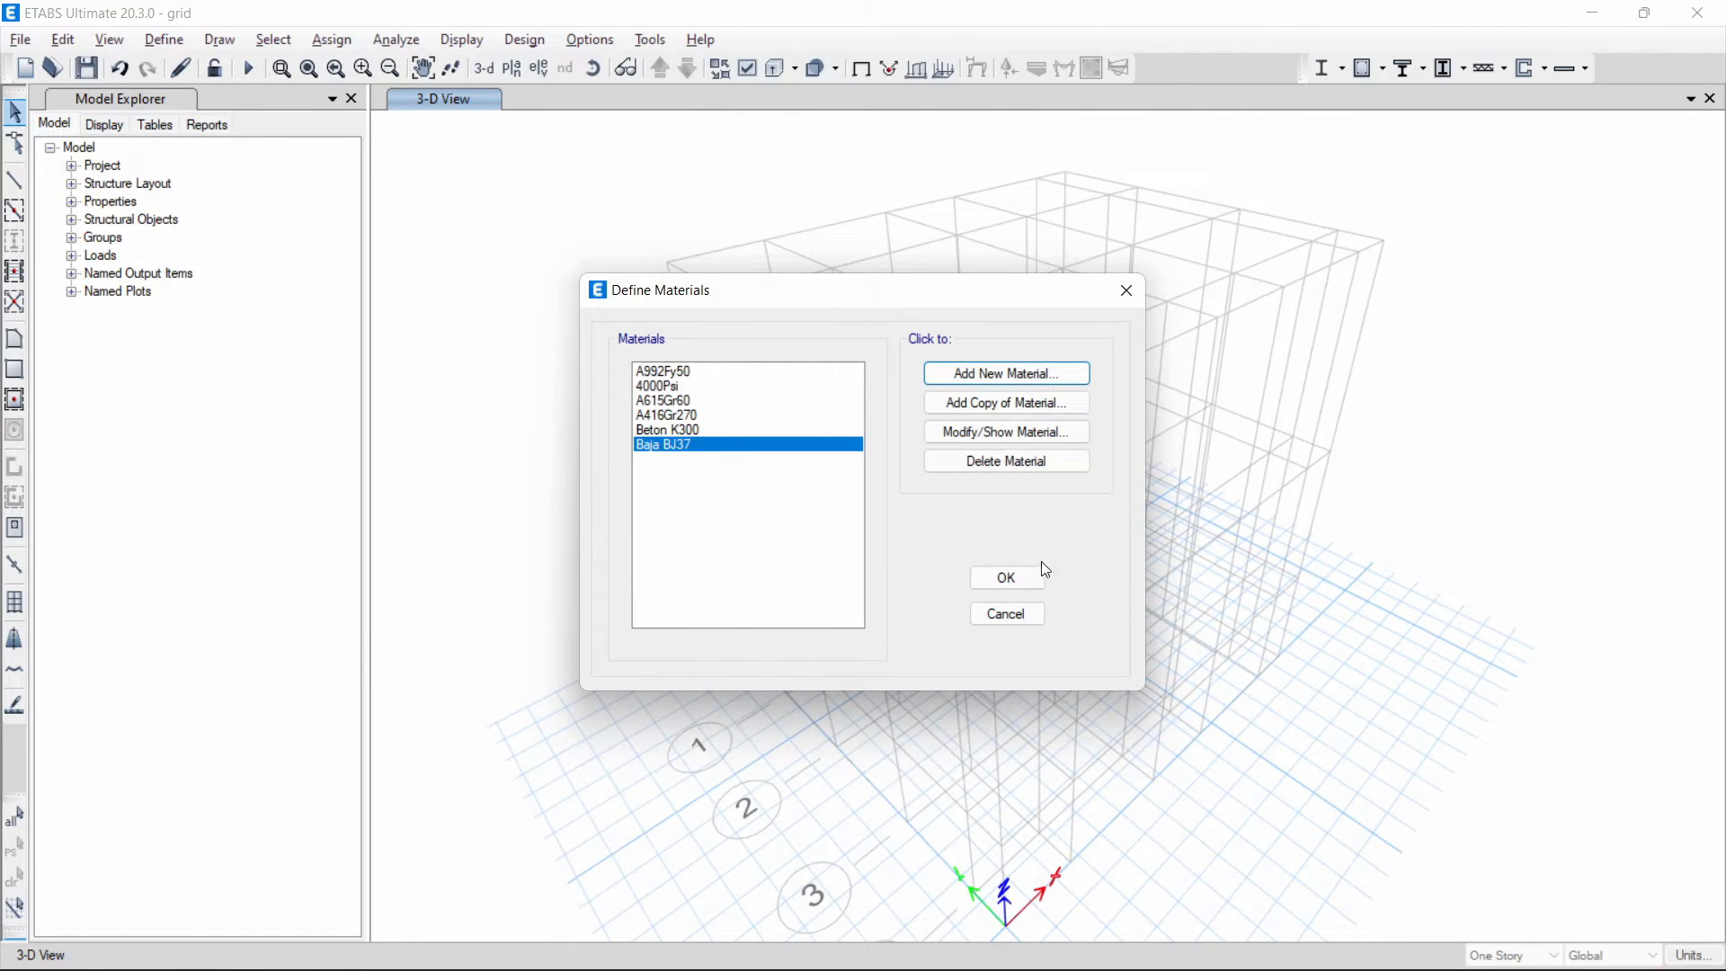
- Add a new material of type Rebar with region United States and the User standard
left_click(1050, 376)
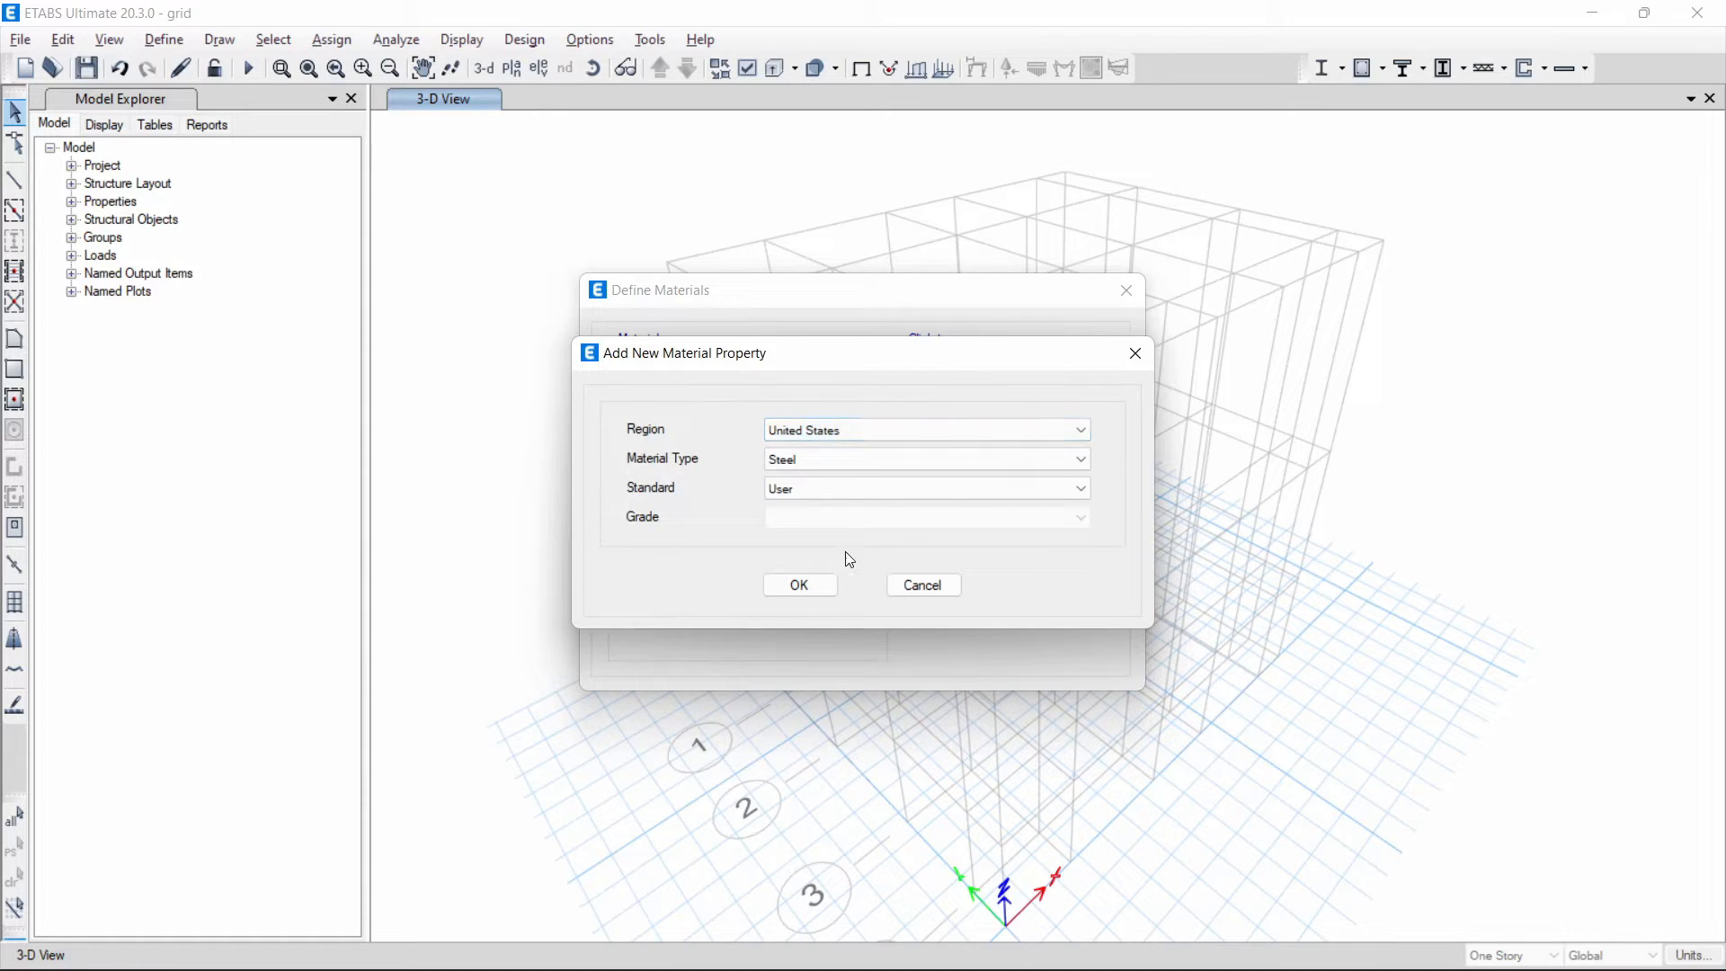
left_click(850, 462)
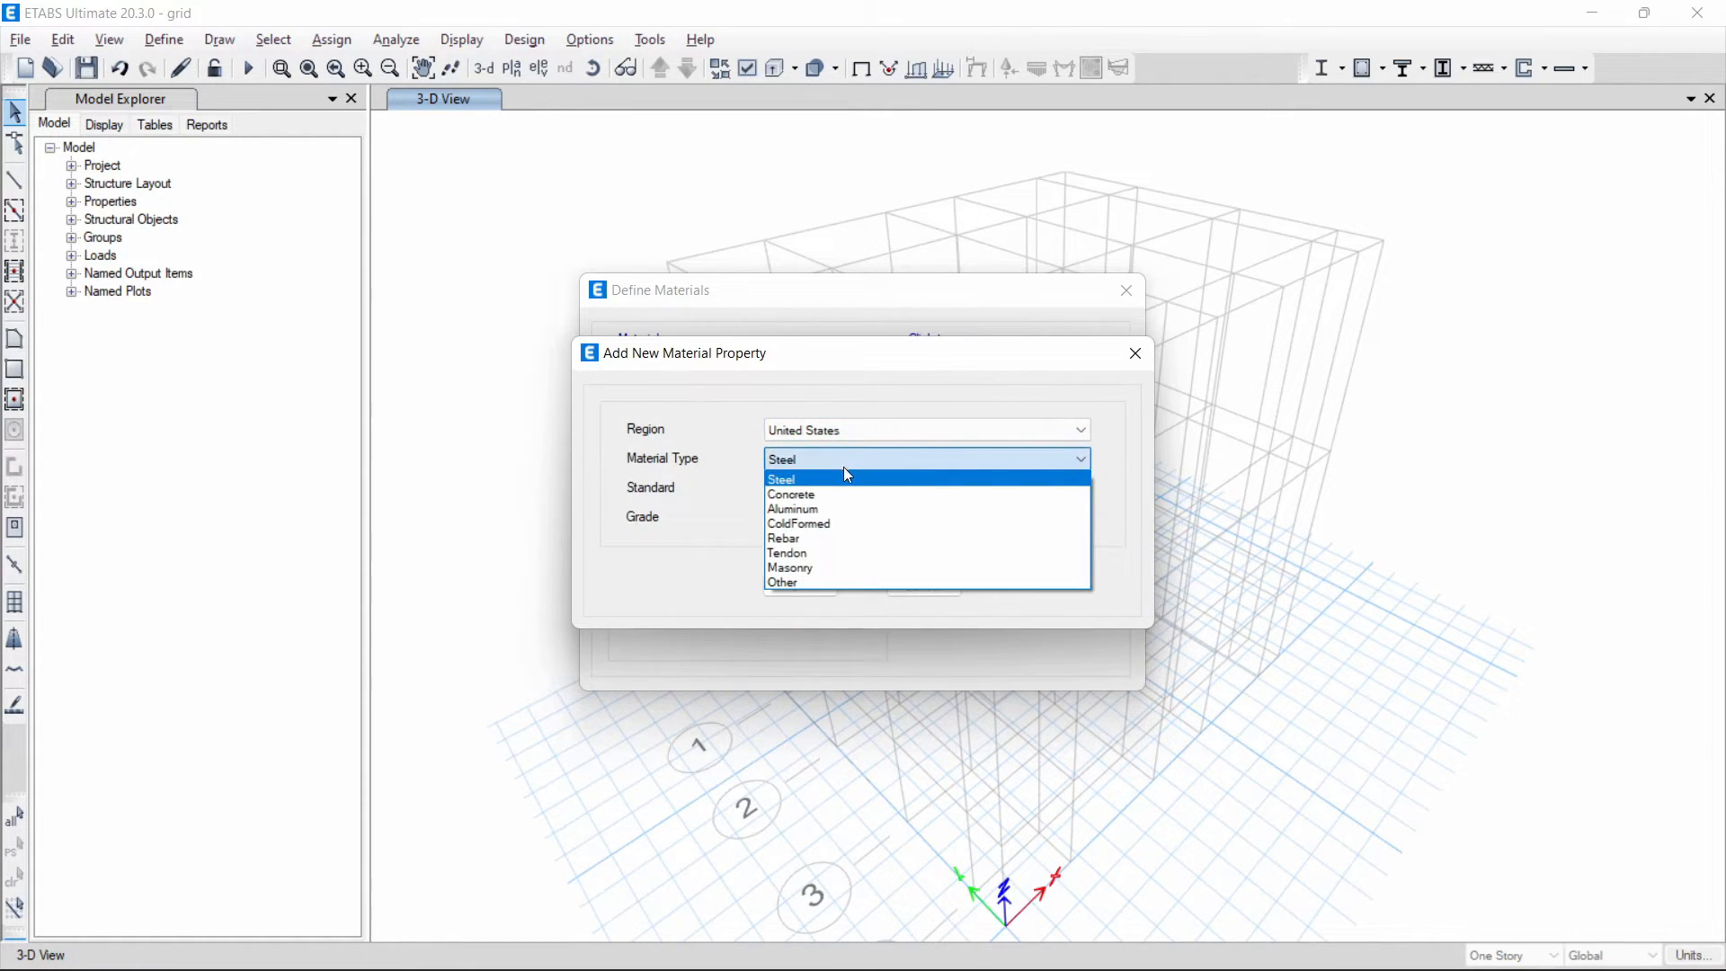
left_click(812, 538)
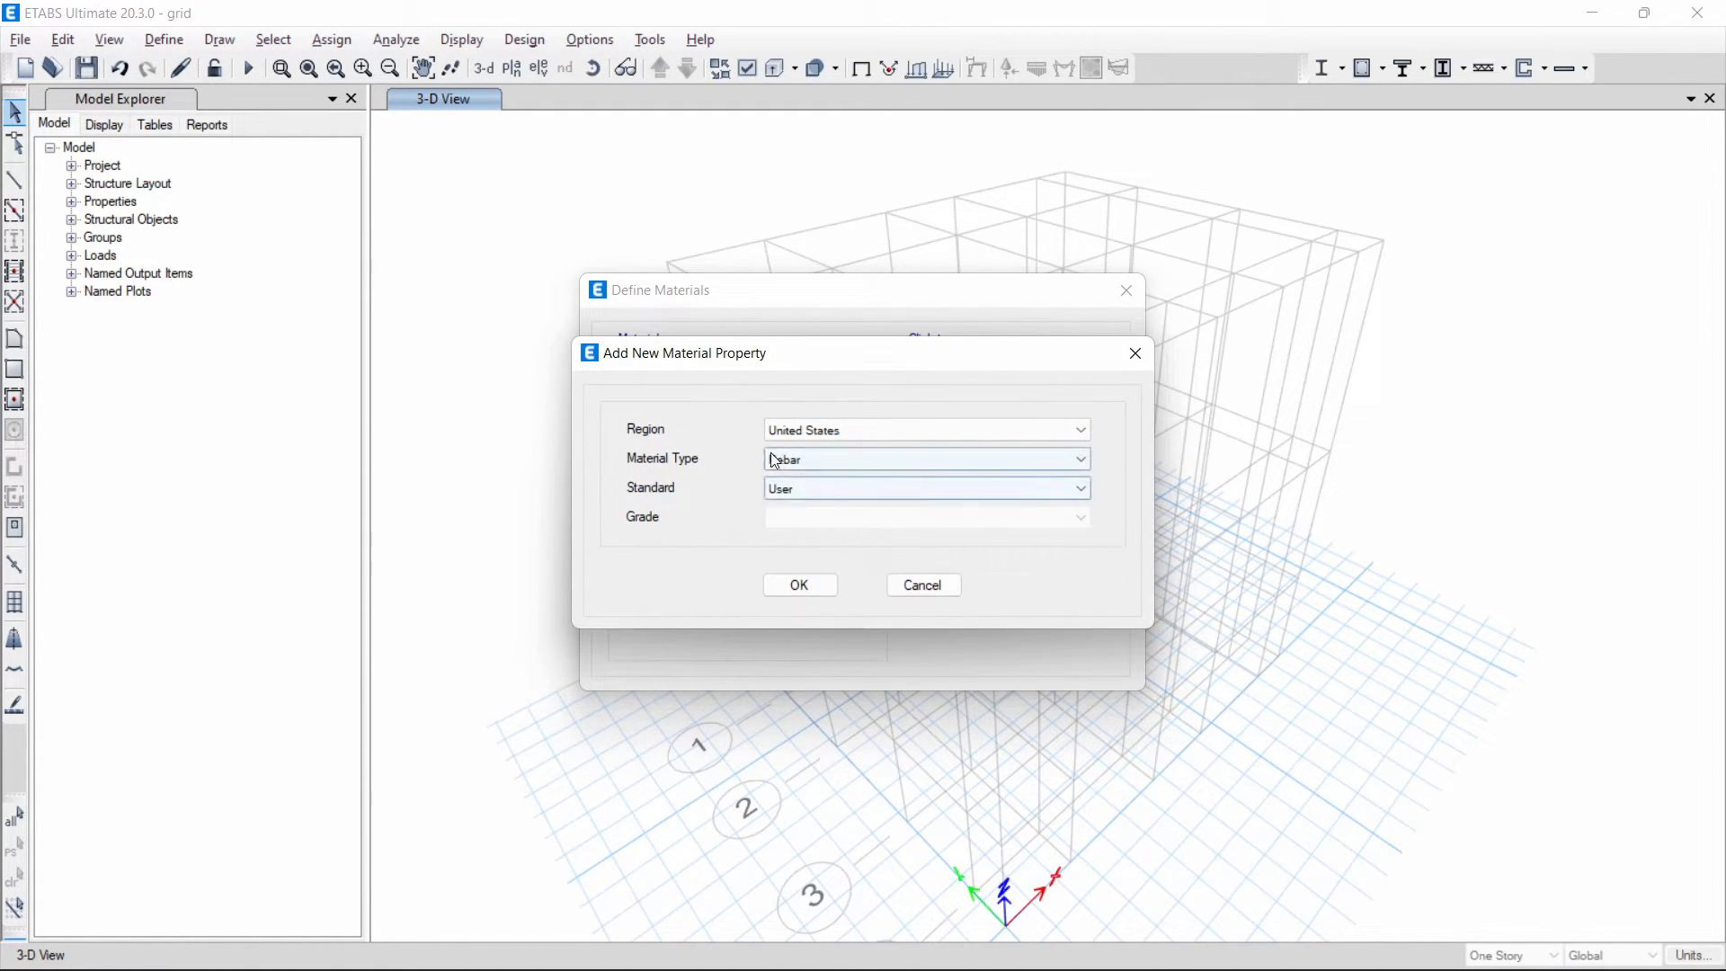
left_click(801, 585)
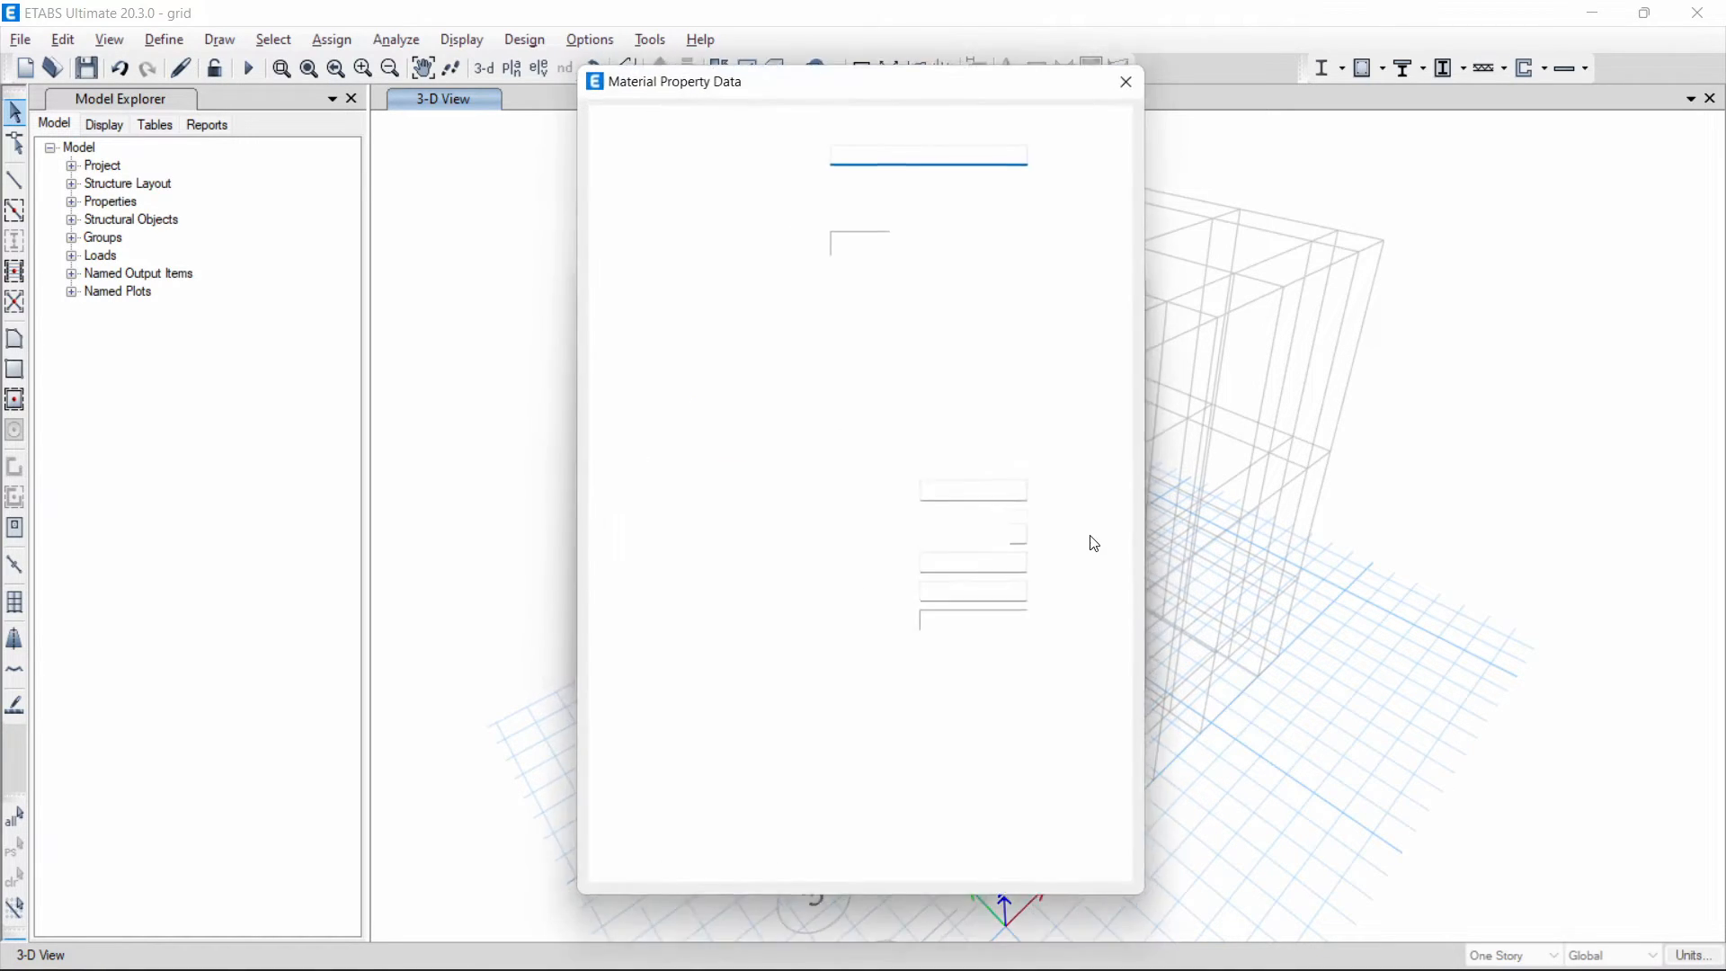
- Name the new rebar material "Tulangan Utama"
left_click_drag(936, 157, 804, 135)
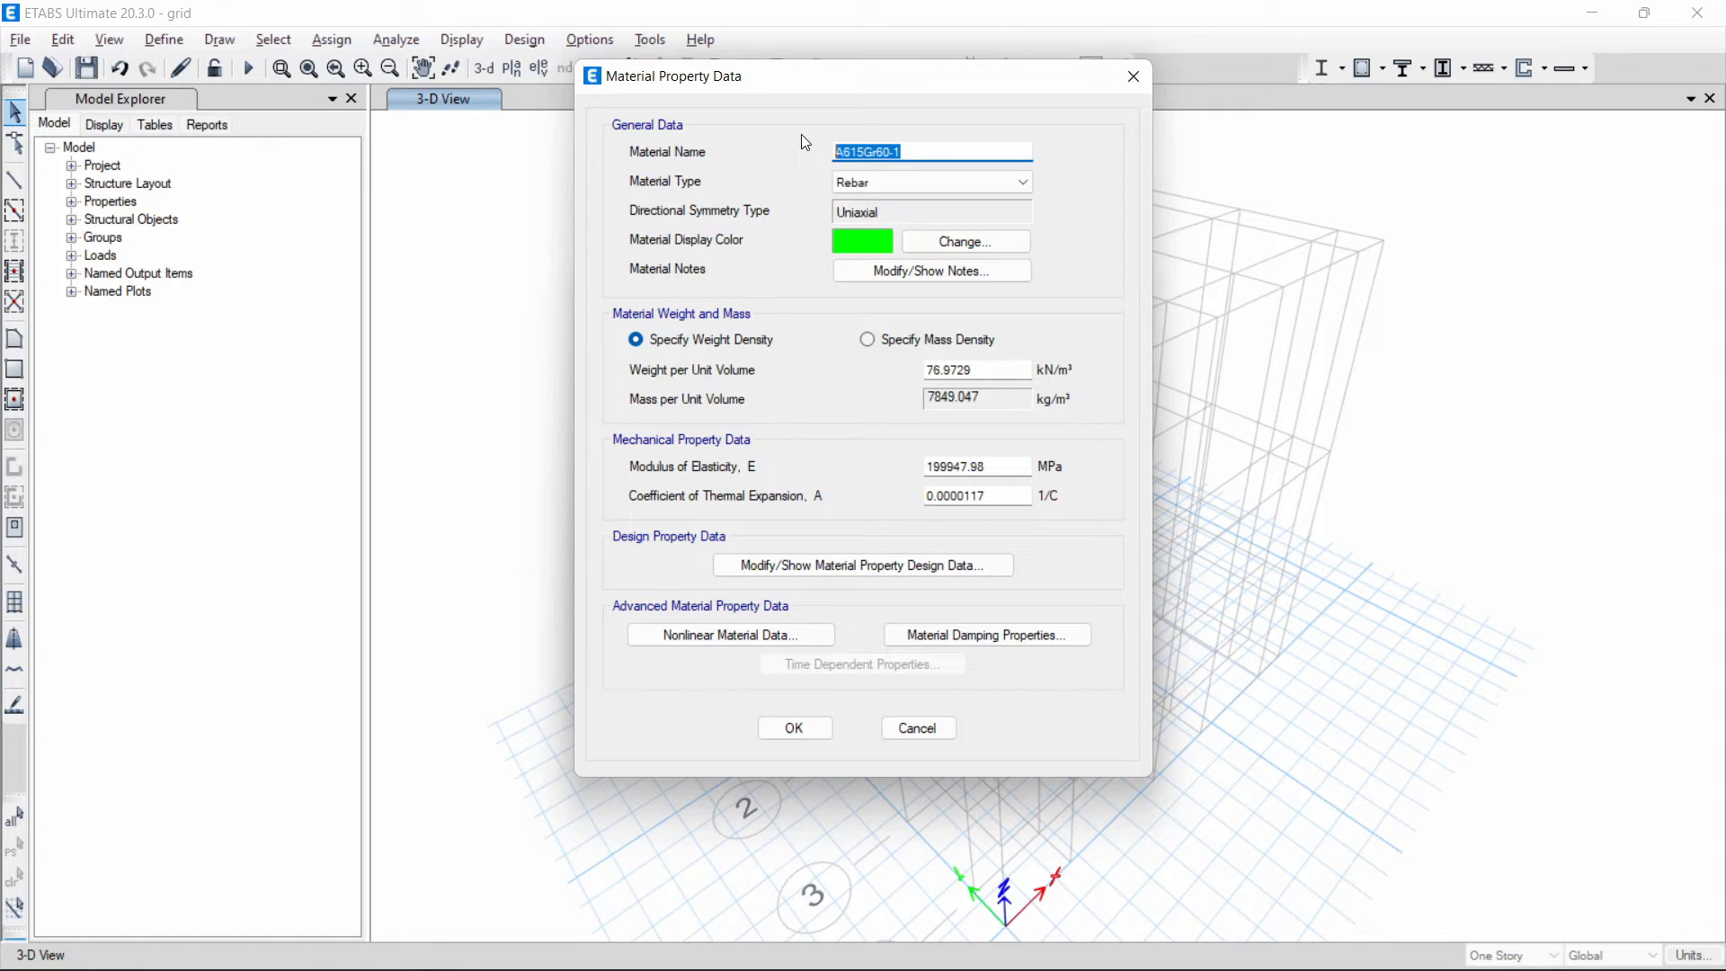
key("BackSpace")
type("Tulangan Utama")
left_click(921, 176)
left_click(921, 177)
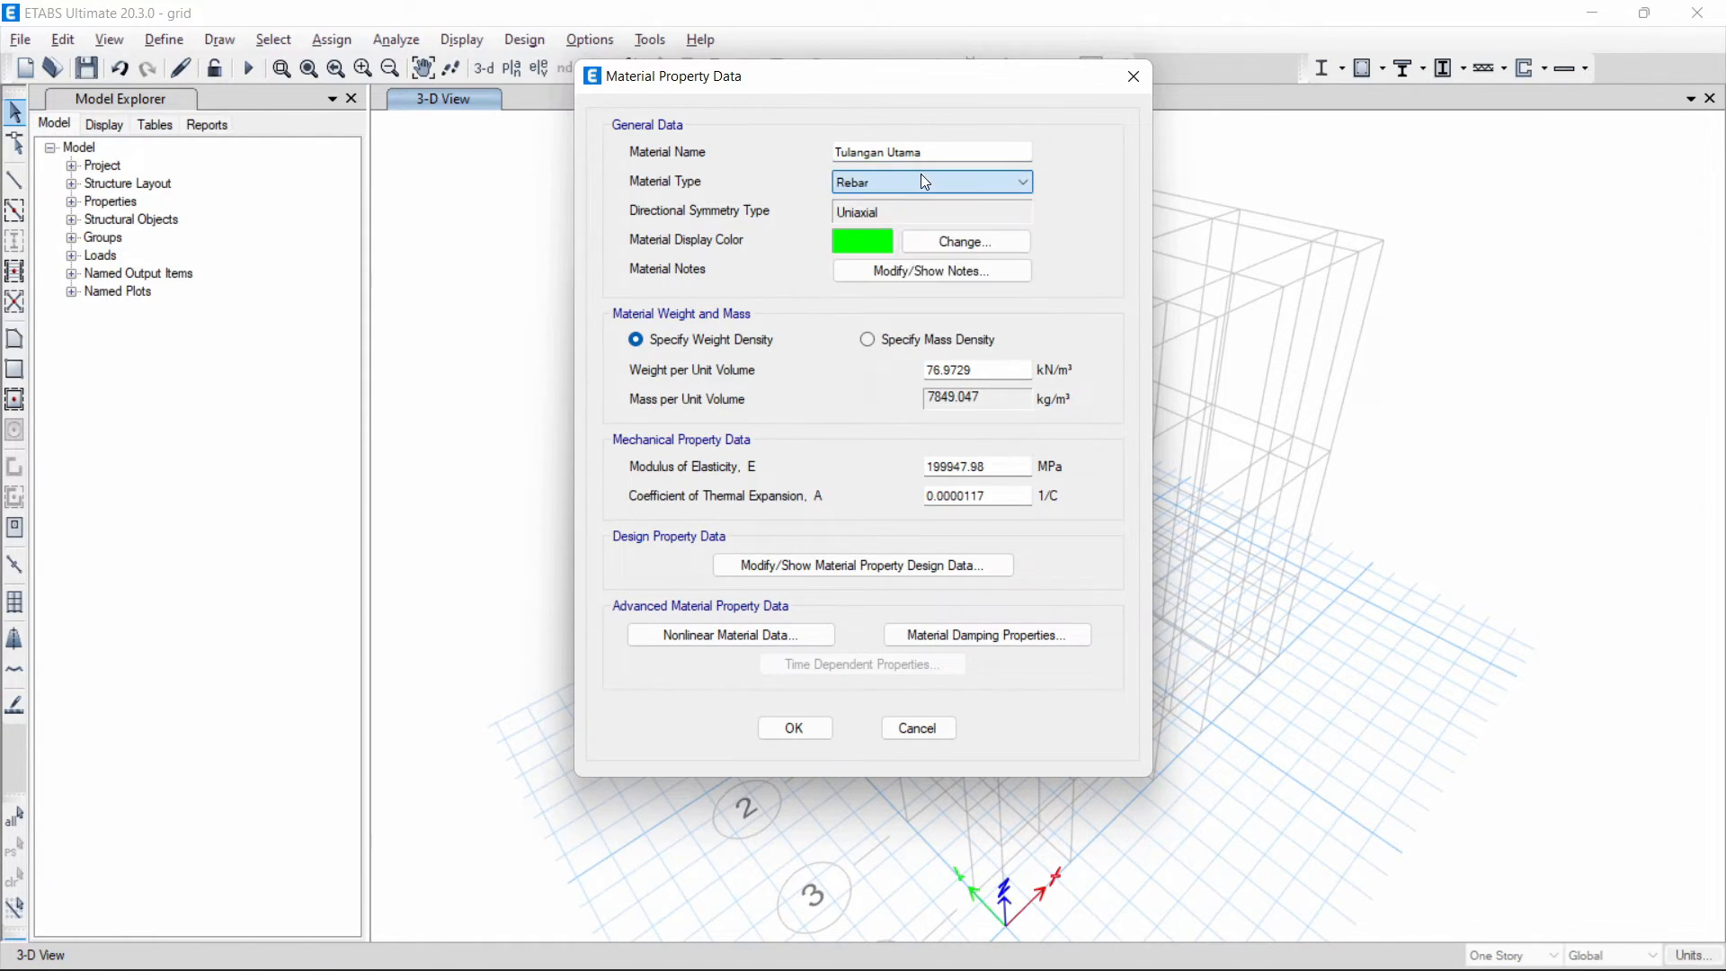
- Specify Tulangan Utama by mass density with 7850 kg/m³ and set its modulus of elasticity to 200000 MPa
left_click(908, 340)
left_click_drag(1021, 402, 797, 408)
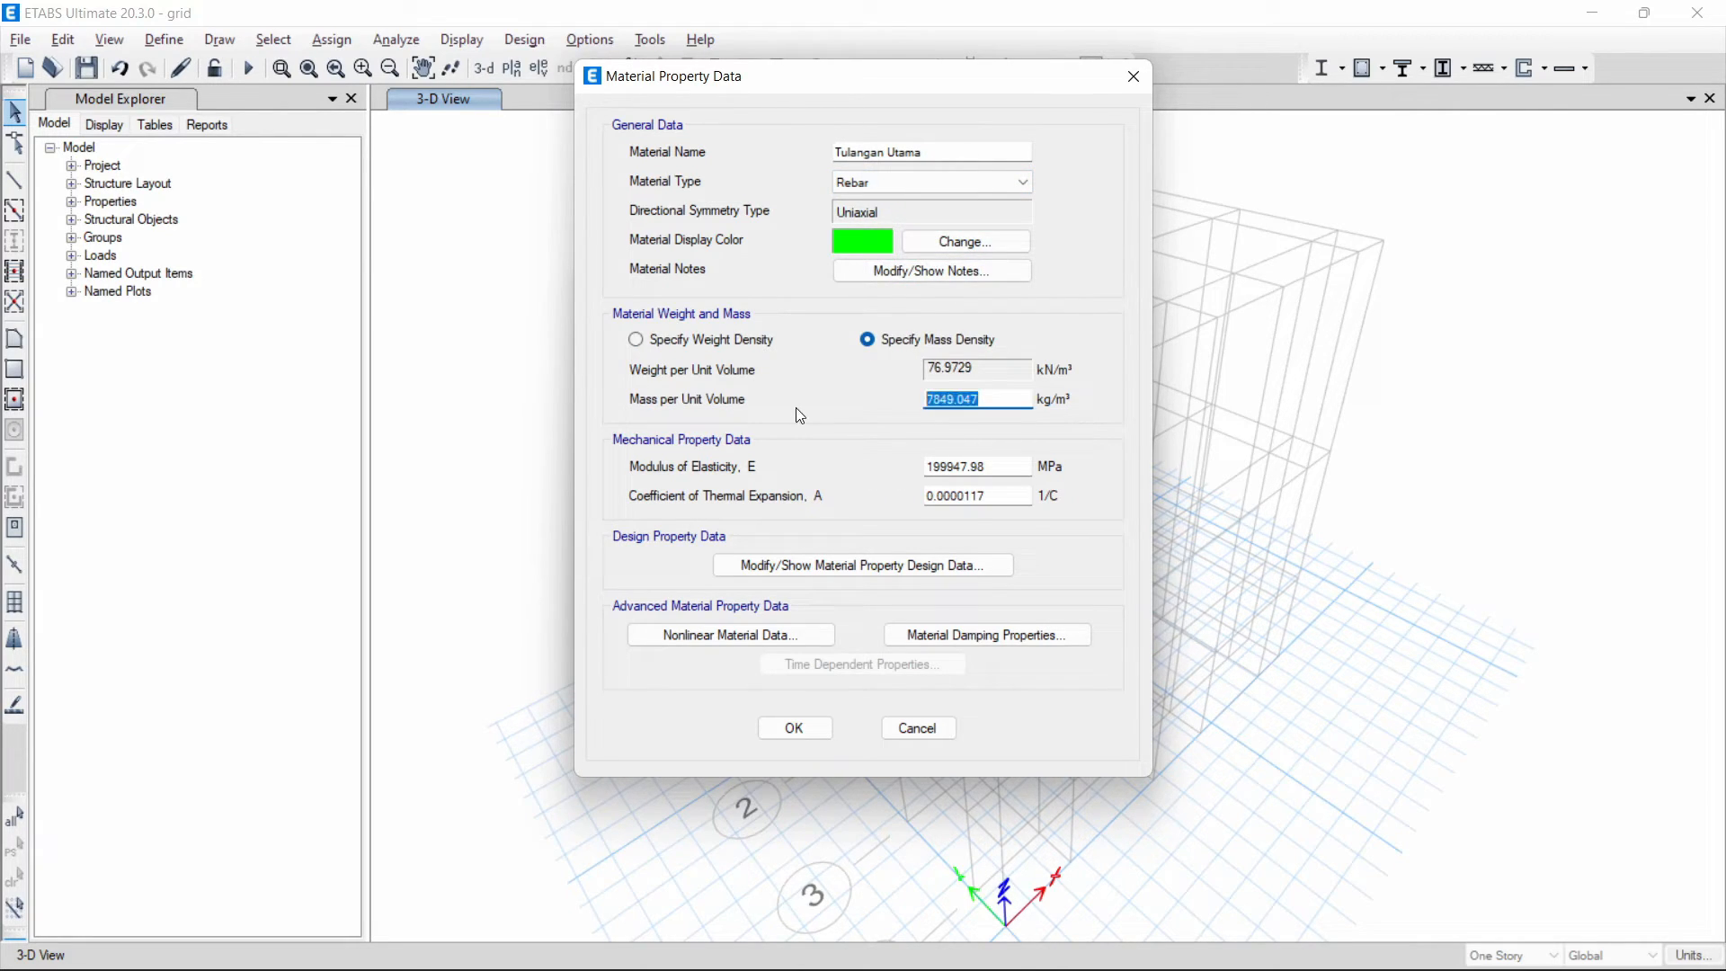
type("7850")
left_click_drag(1021, 468, 846, 467)
type("200000")
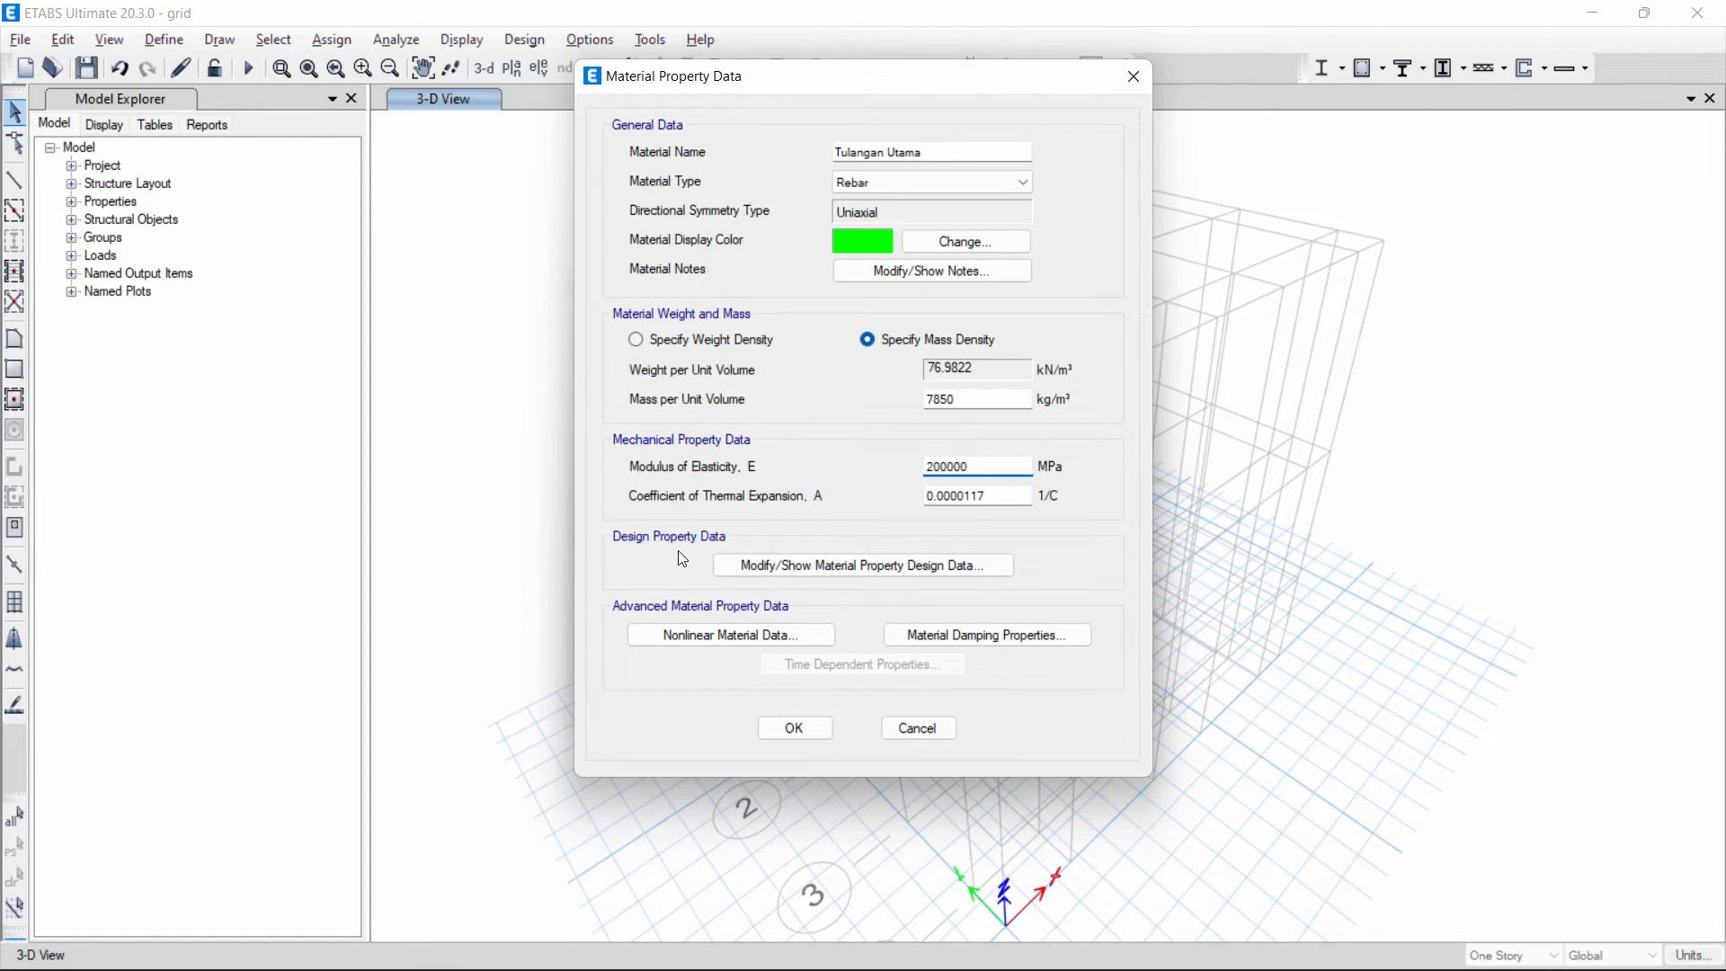
- In the Tulangan Utama design data, set the minimum yield strength Fy to 420 MPa and minimum tensile strength Fu to 525 MPa
left_click(821, 568)
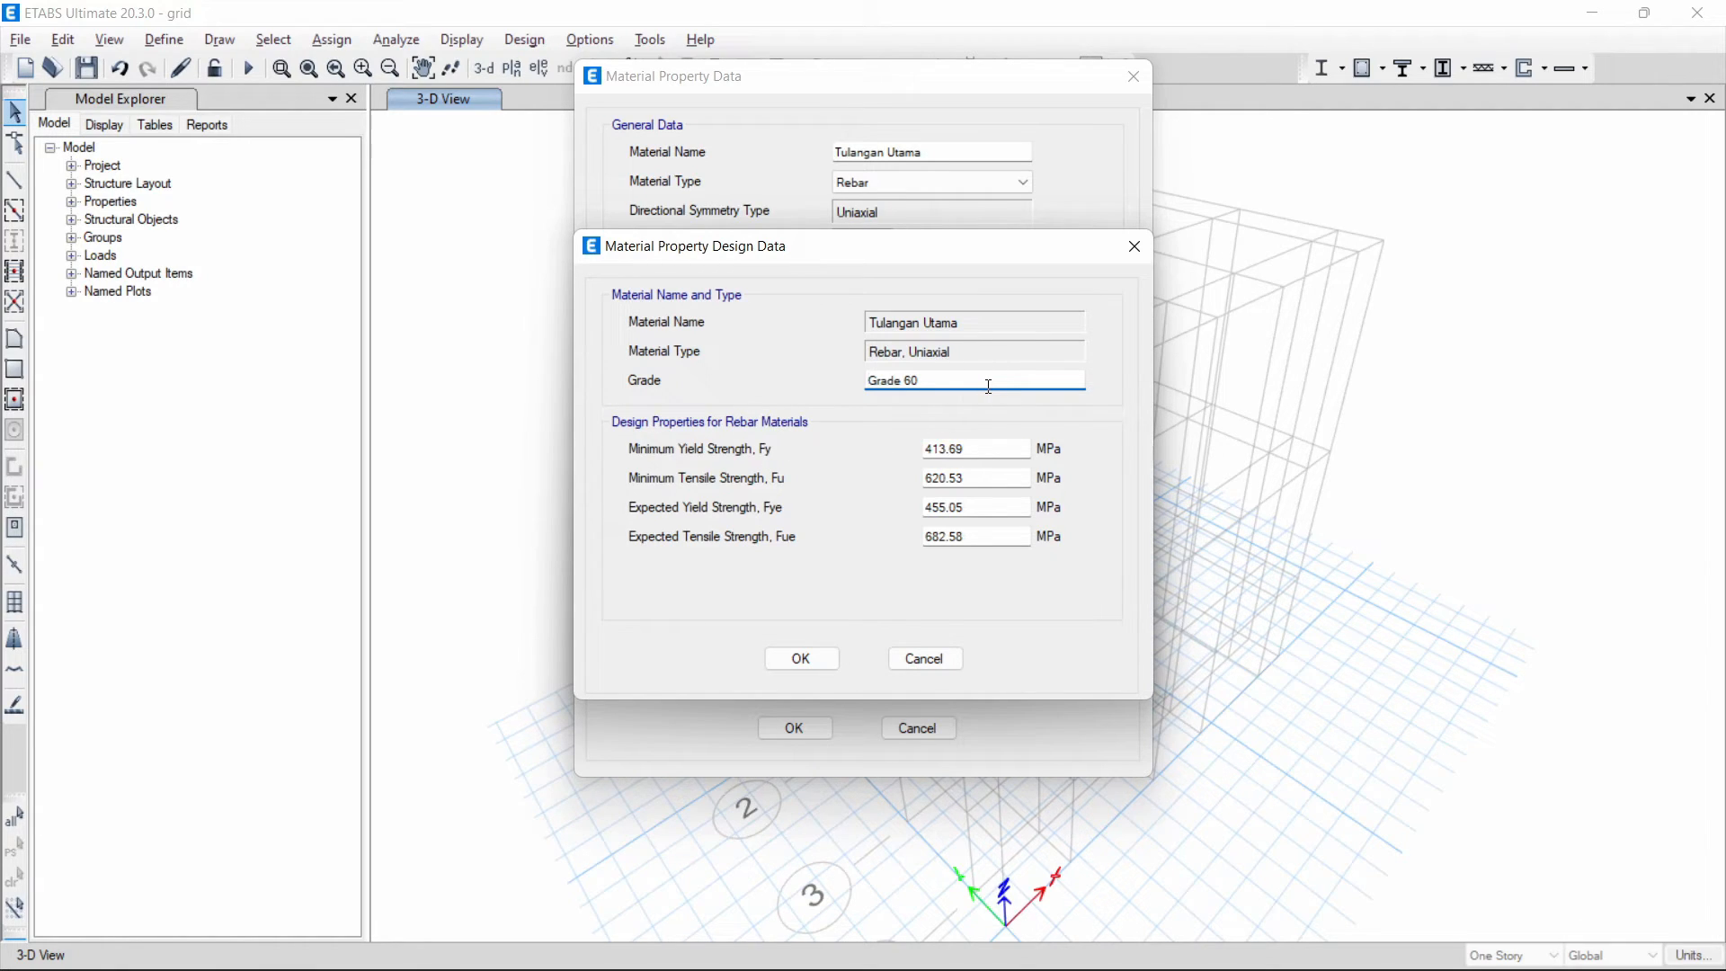
left_click_drag(953, 383, 719, 513)
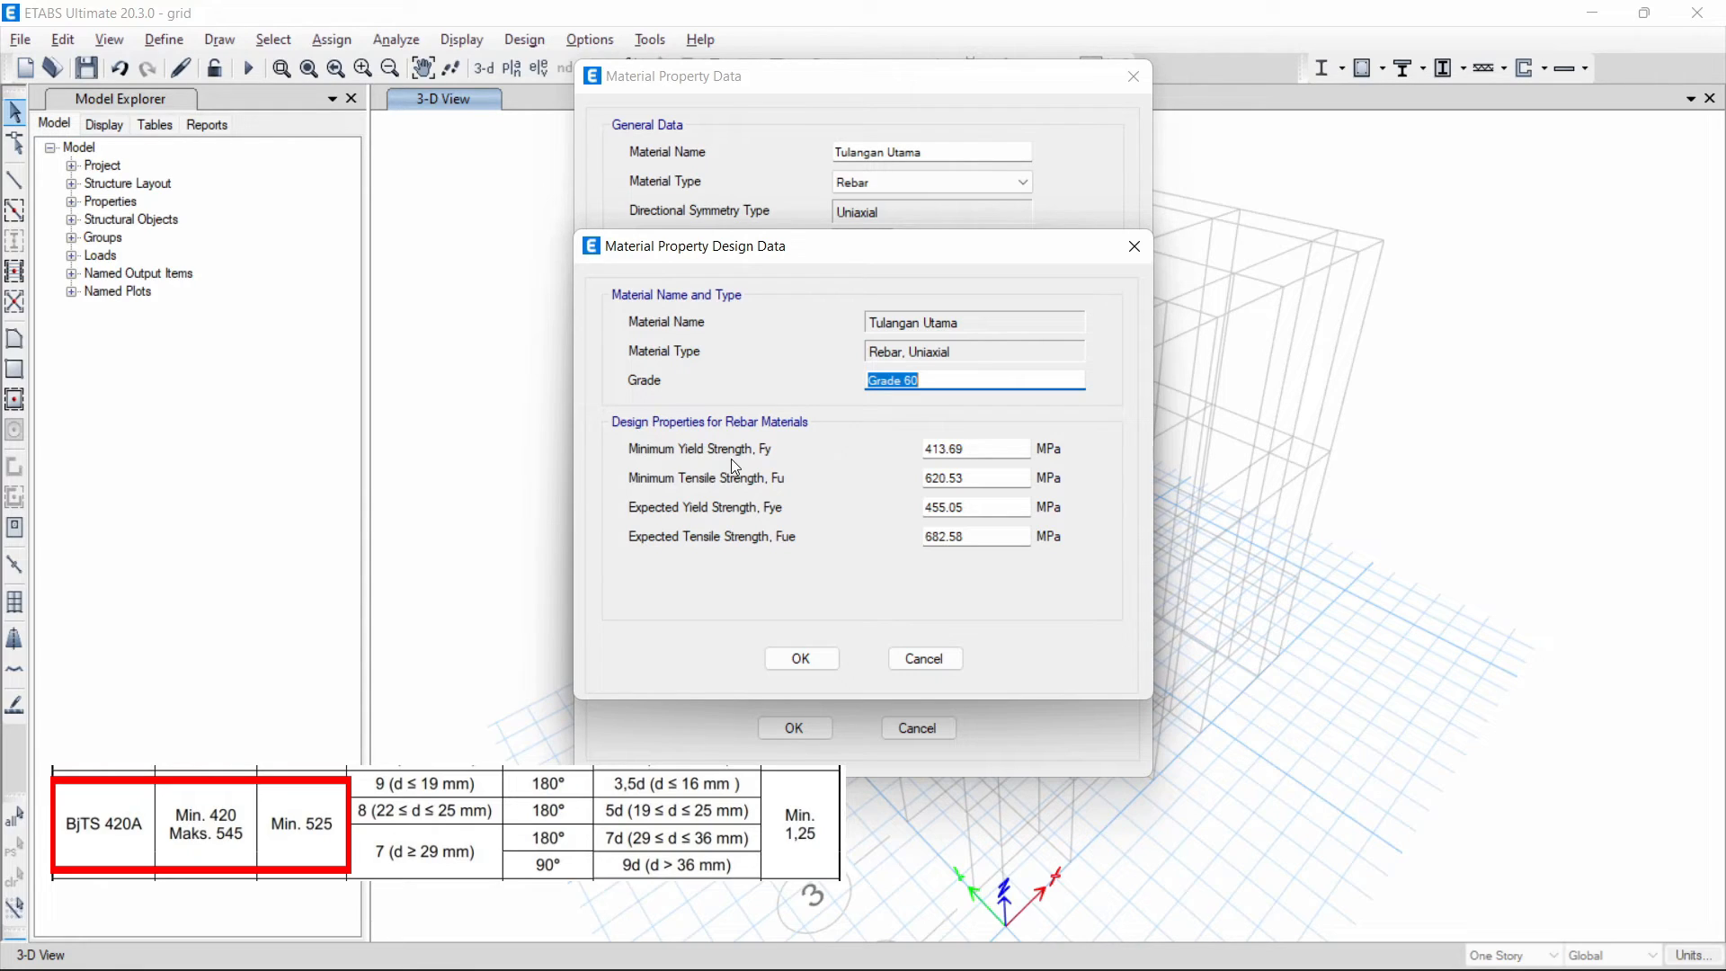
left_click(975, 452)
left_click_drag(1005, 448, 801, 427)
type("420")
left_click(997, 479)
left_click_drag(997, 479, 917, 471)
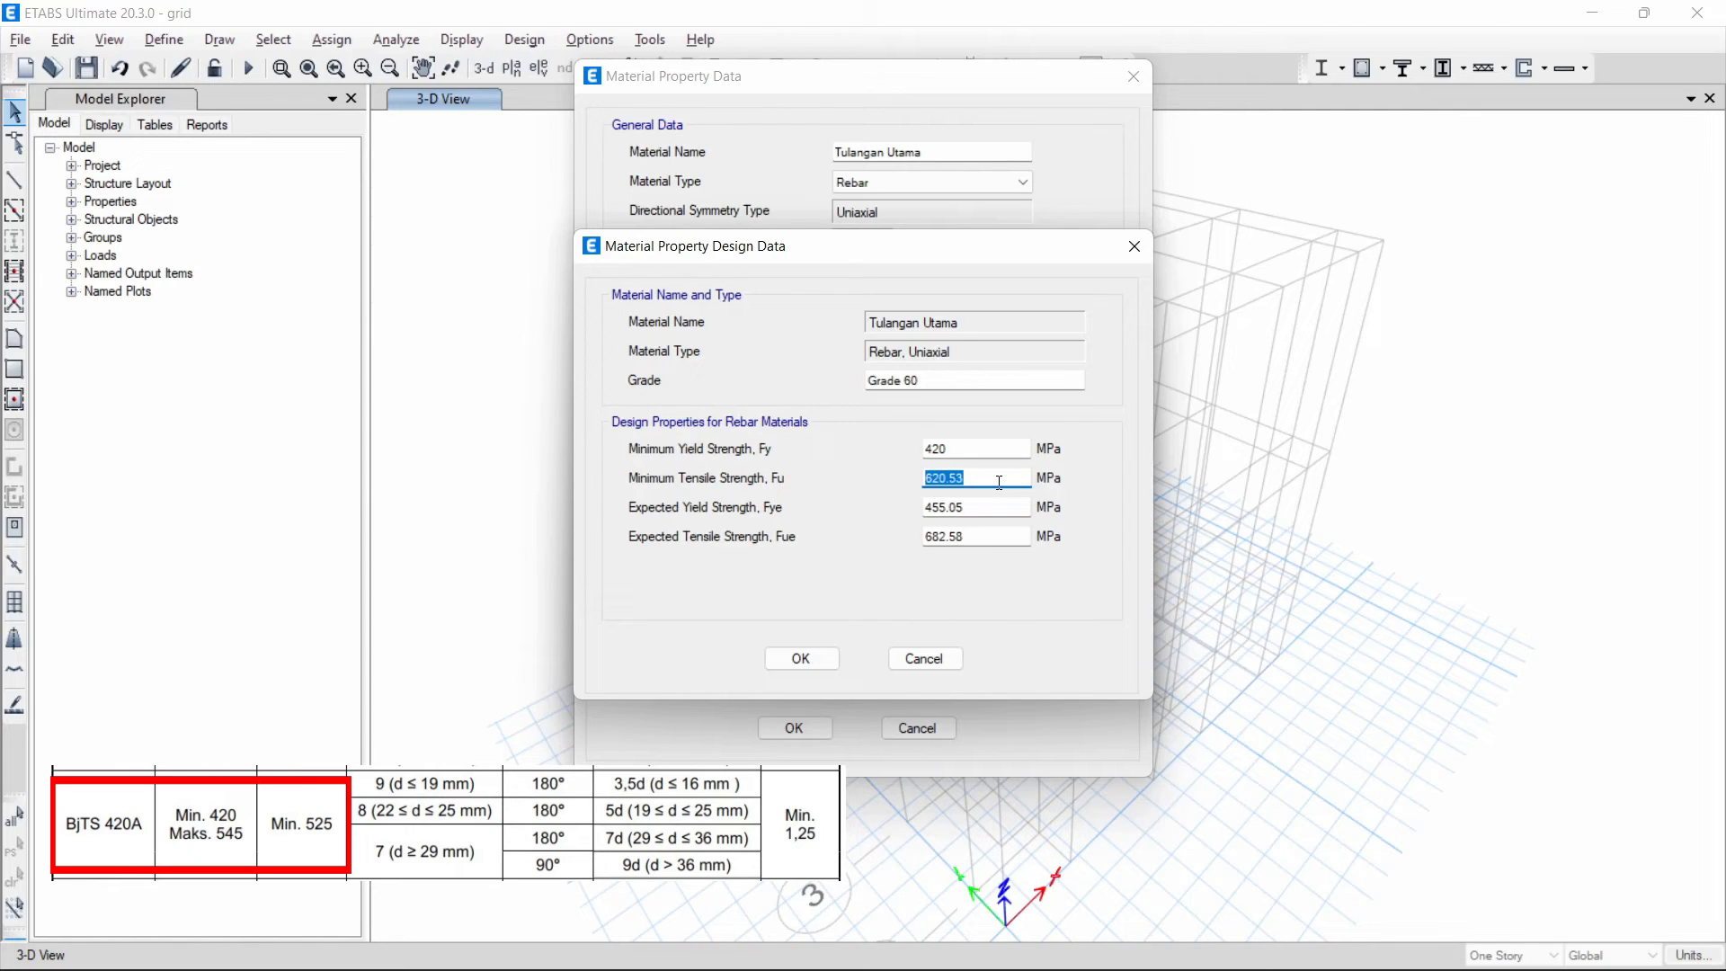
type("525")
- Set the rebar's expected yield strength Fye to 420 MPa and expected tensile strength Fue to 525 MPa
left_click_drag(963, 507, 775, 521)
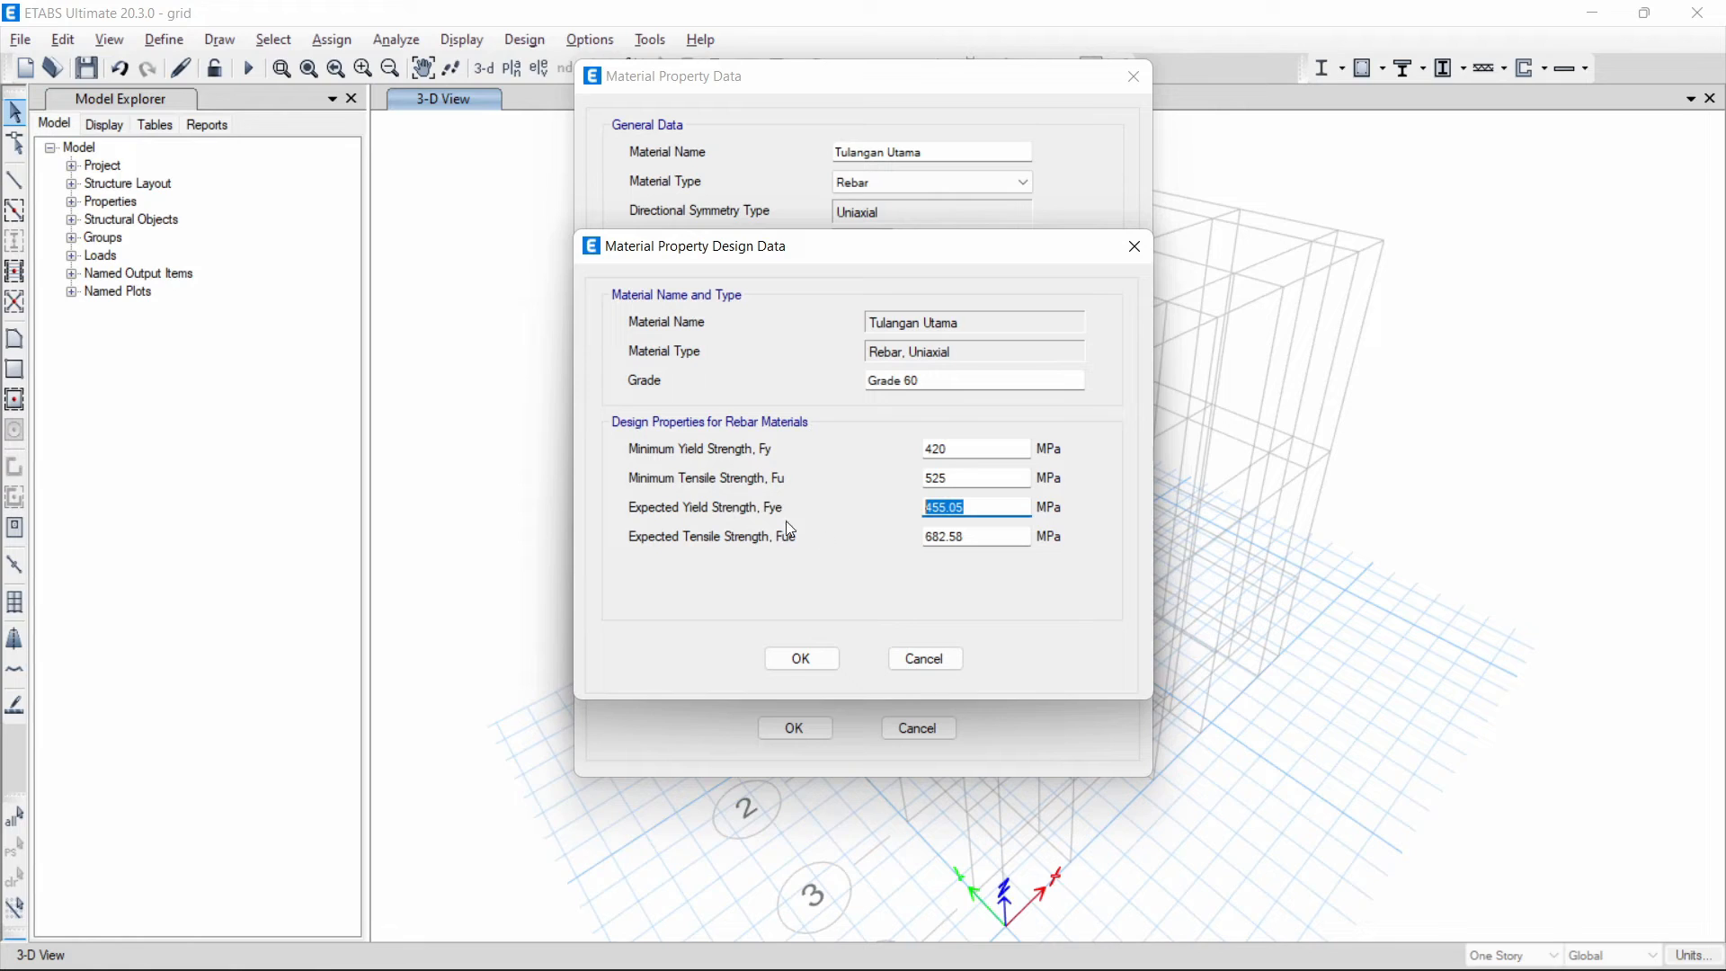
type("420")
key("Tab")
type("525")
- Change the Tulangan Utama grade to "BJTD420" and save the rebar material
left_click_drag(937, 381, 719, 348)
type("B")
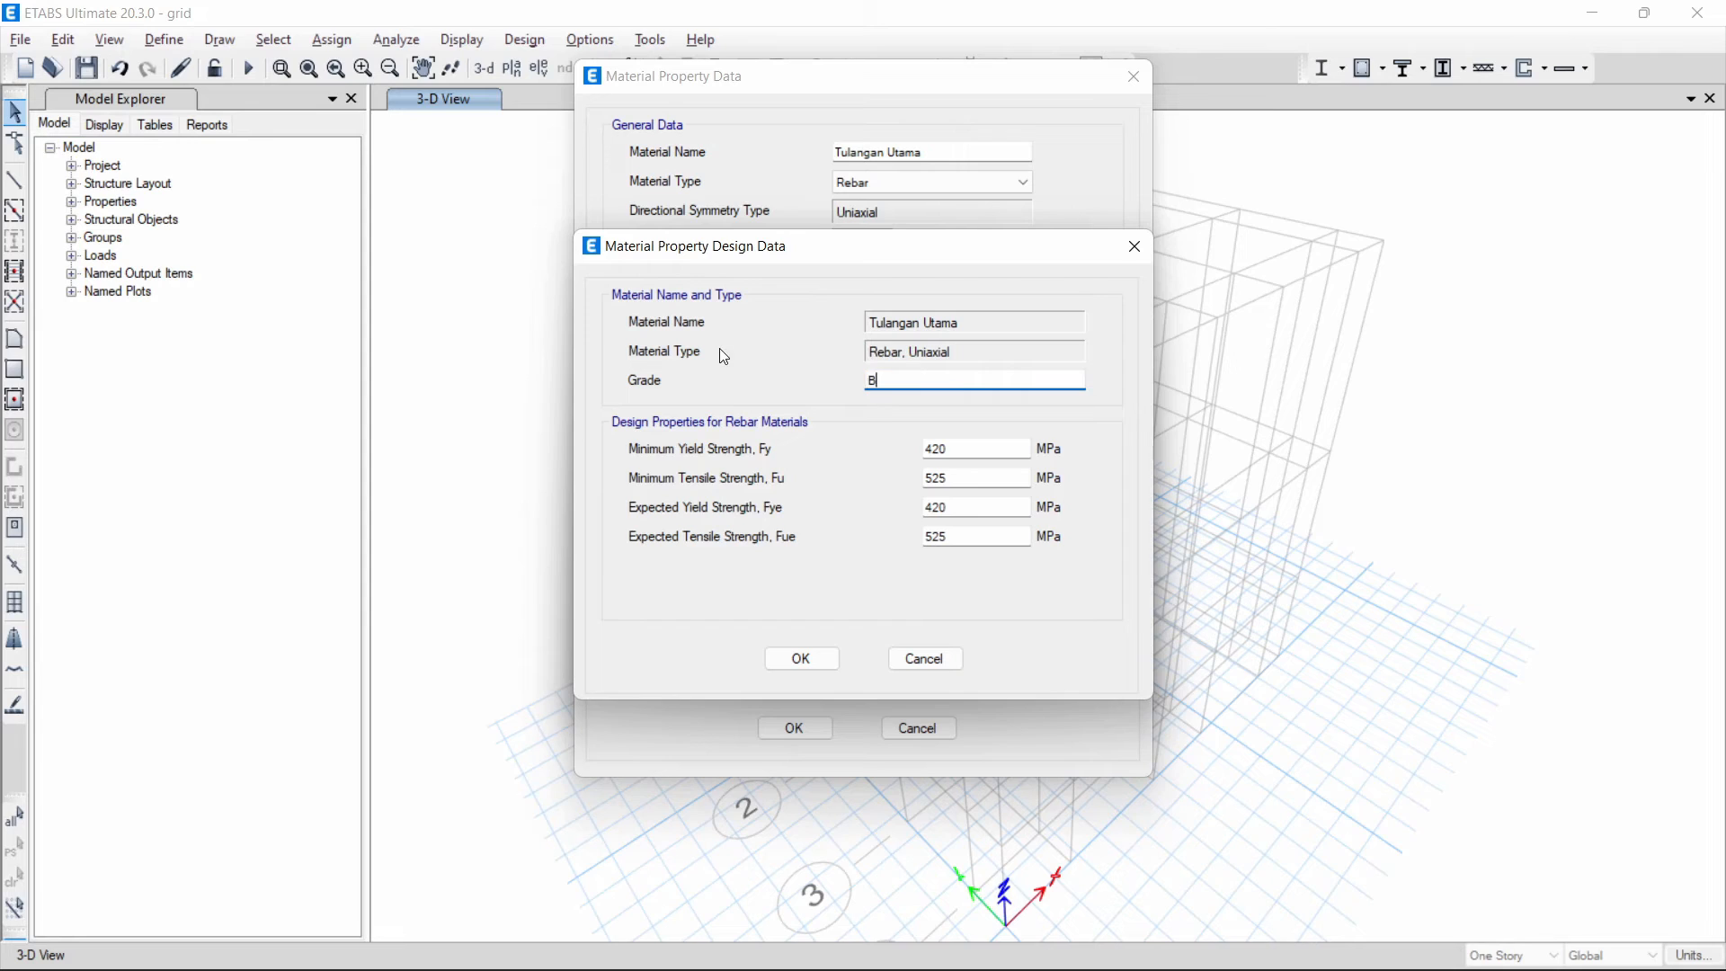
type("JTD420")
left_click(807, 661)
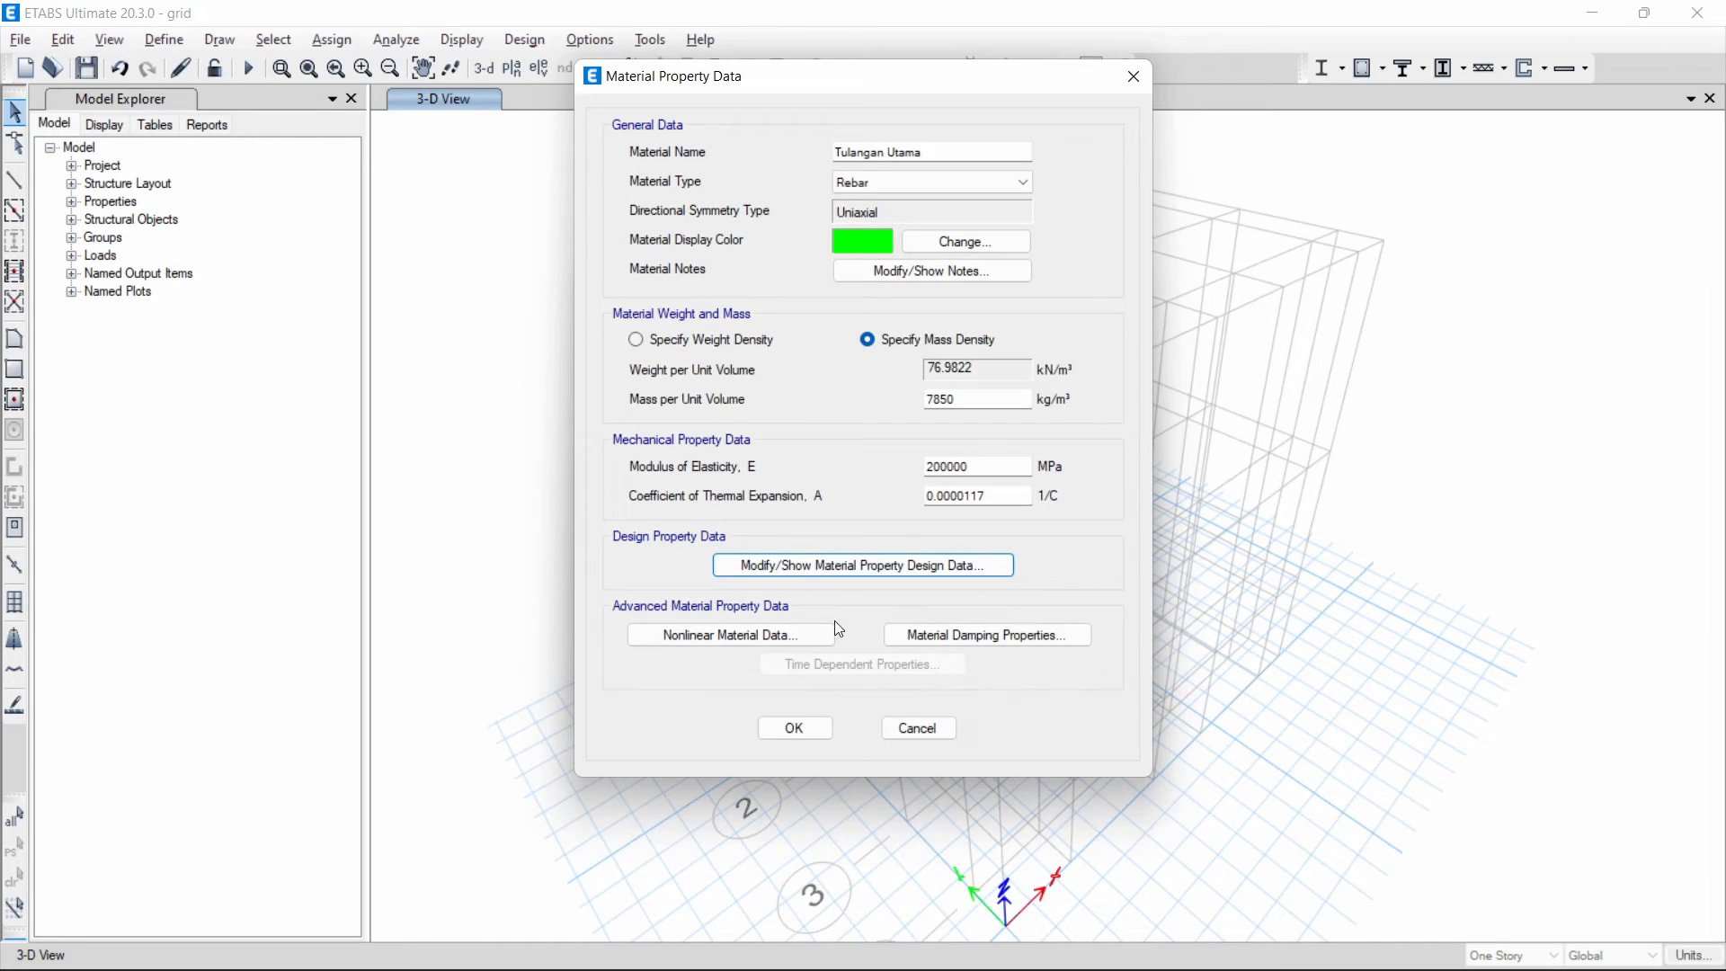
left_click(795, 728)
- Add another Rebar material with the User standard and name it "Tulangan Sengkang"
left_click(1031, 374)
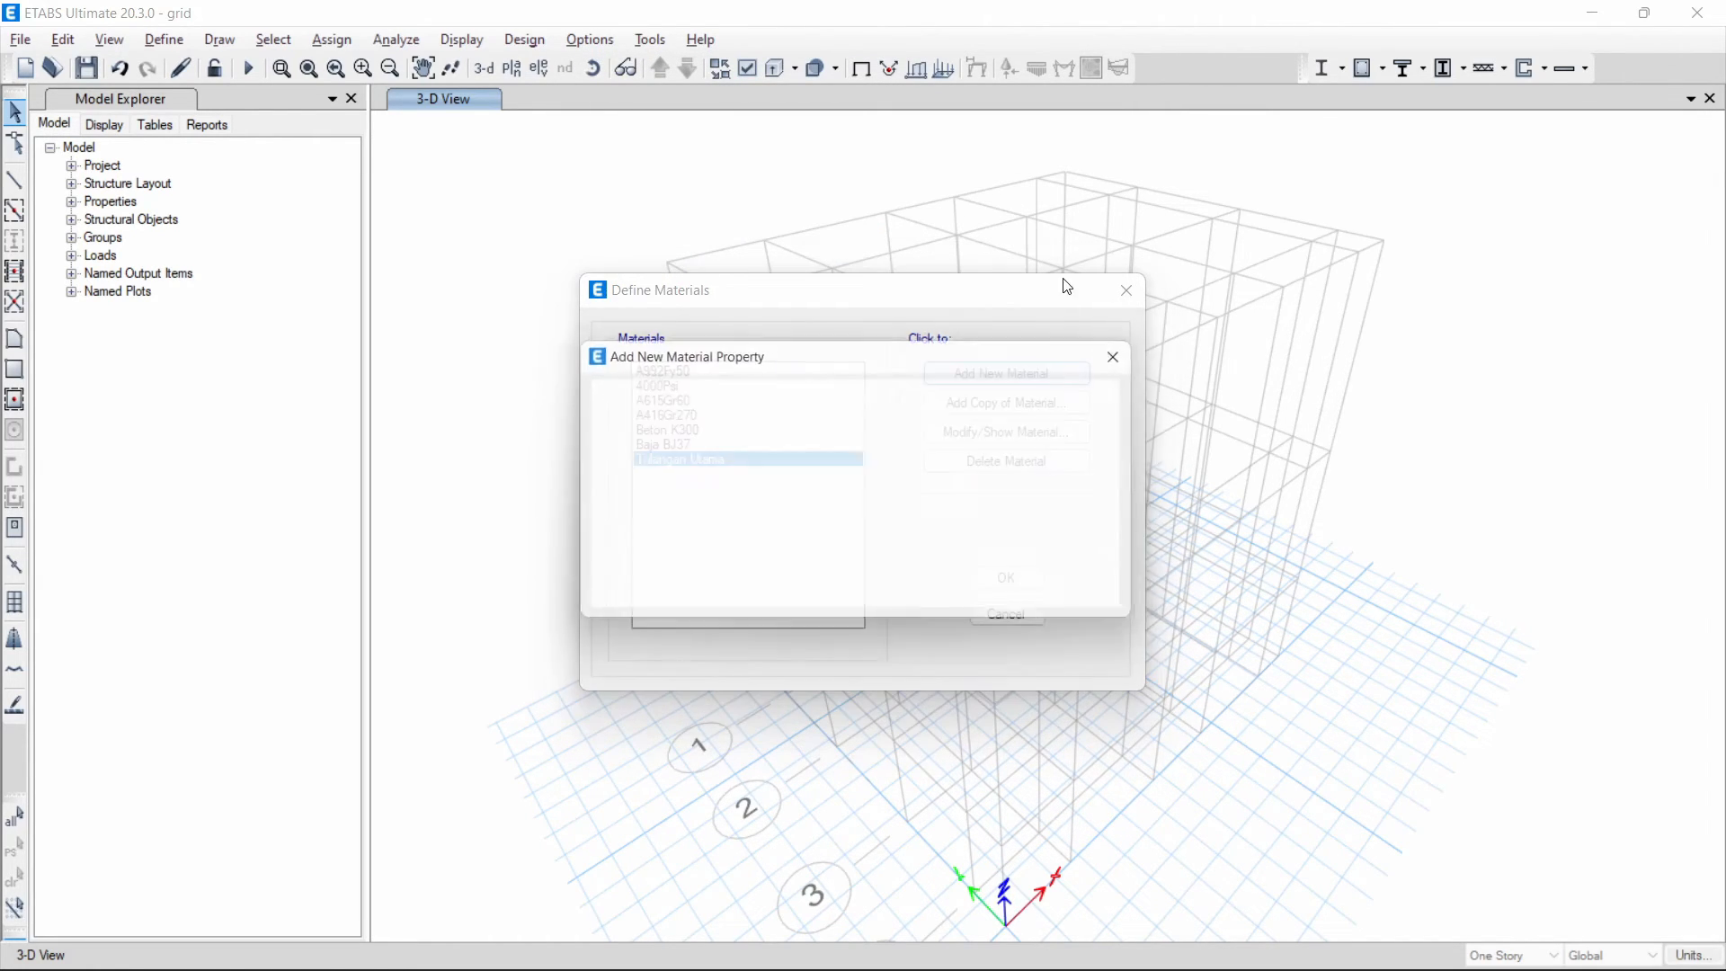
left_click(799, 585)
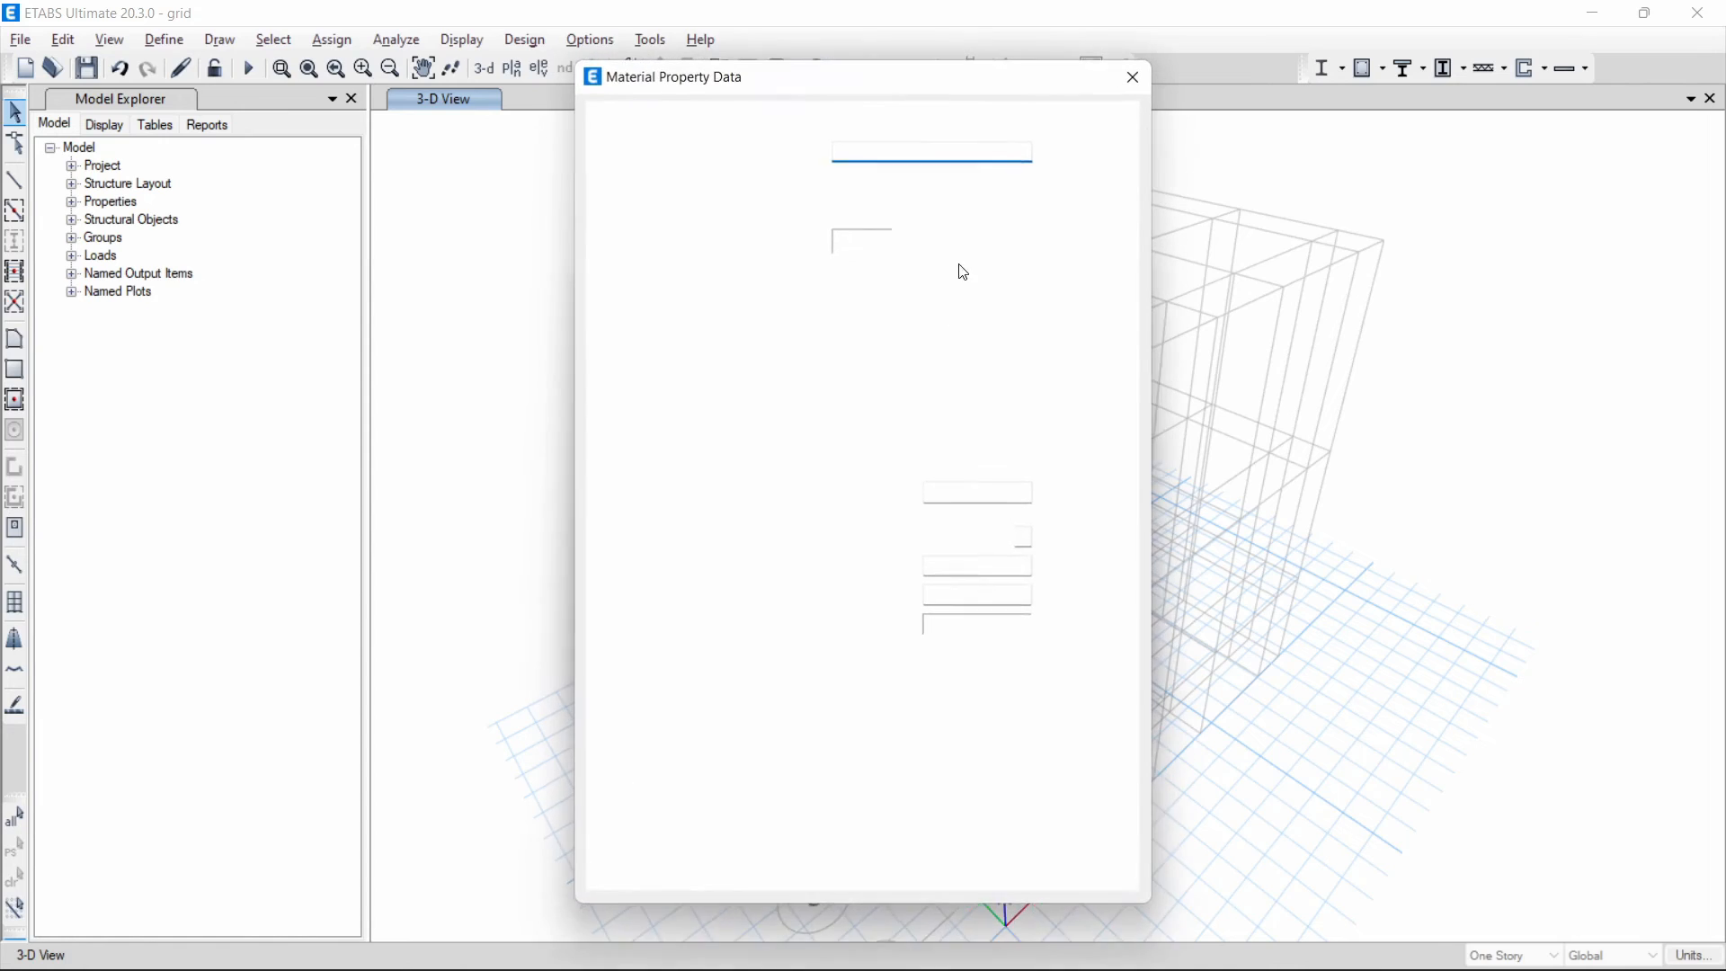
left_click_drag(899, 152, 767, 131)
type("Tulangan Sengkang")
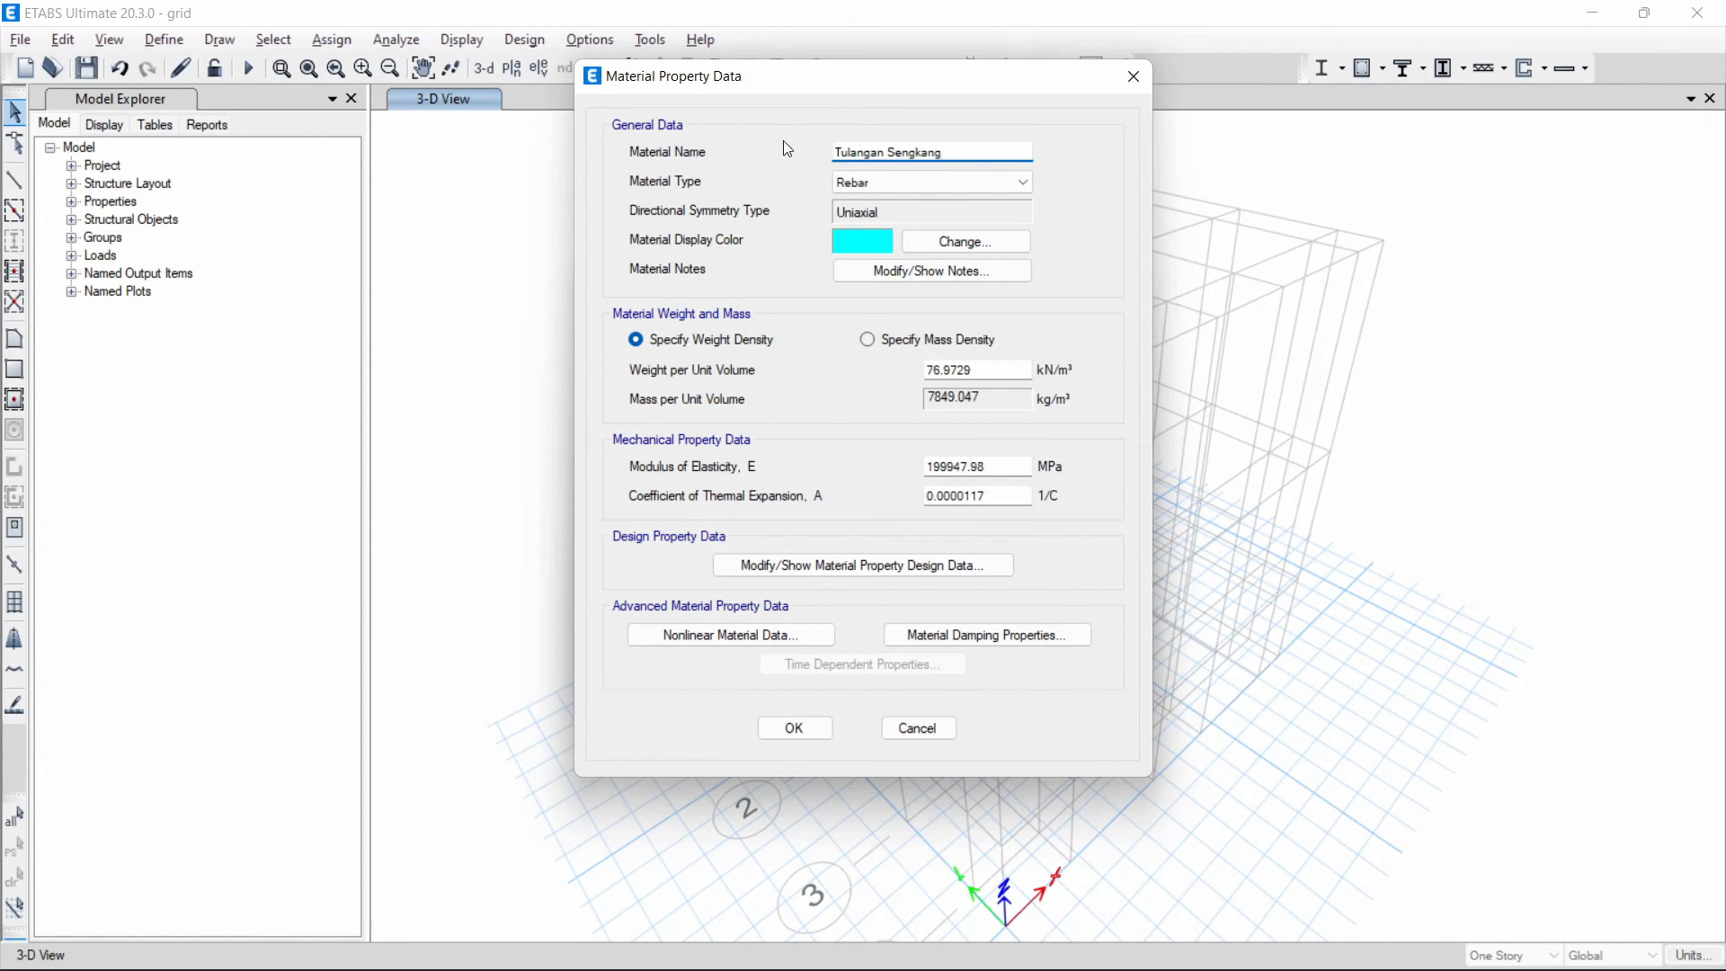
- Specify Tulangan Sengkang by mass density with 7850 kg/m³ and set its modulus of elasticity to 200000 MPa
left_click(868, 339)
left_click(975, 398)
left_click_drag(975, 398, 849, 393)
type("7850")
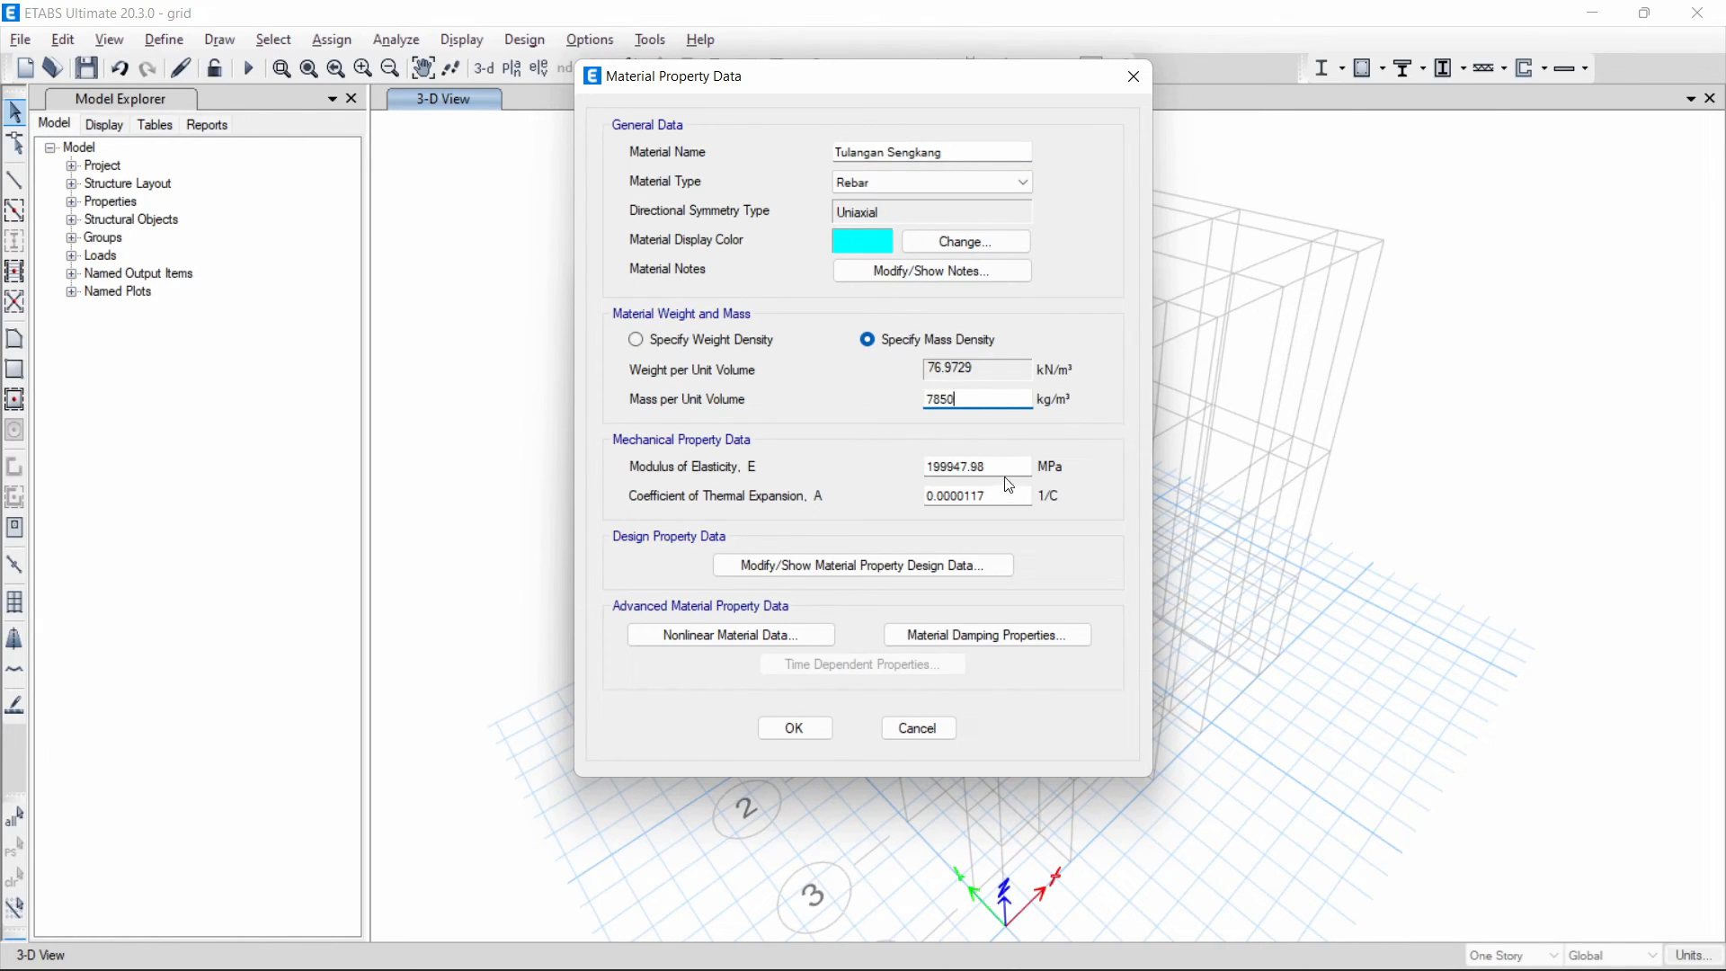
key("Tab")
type("200000")
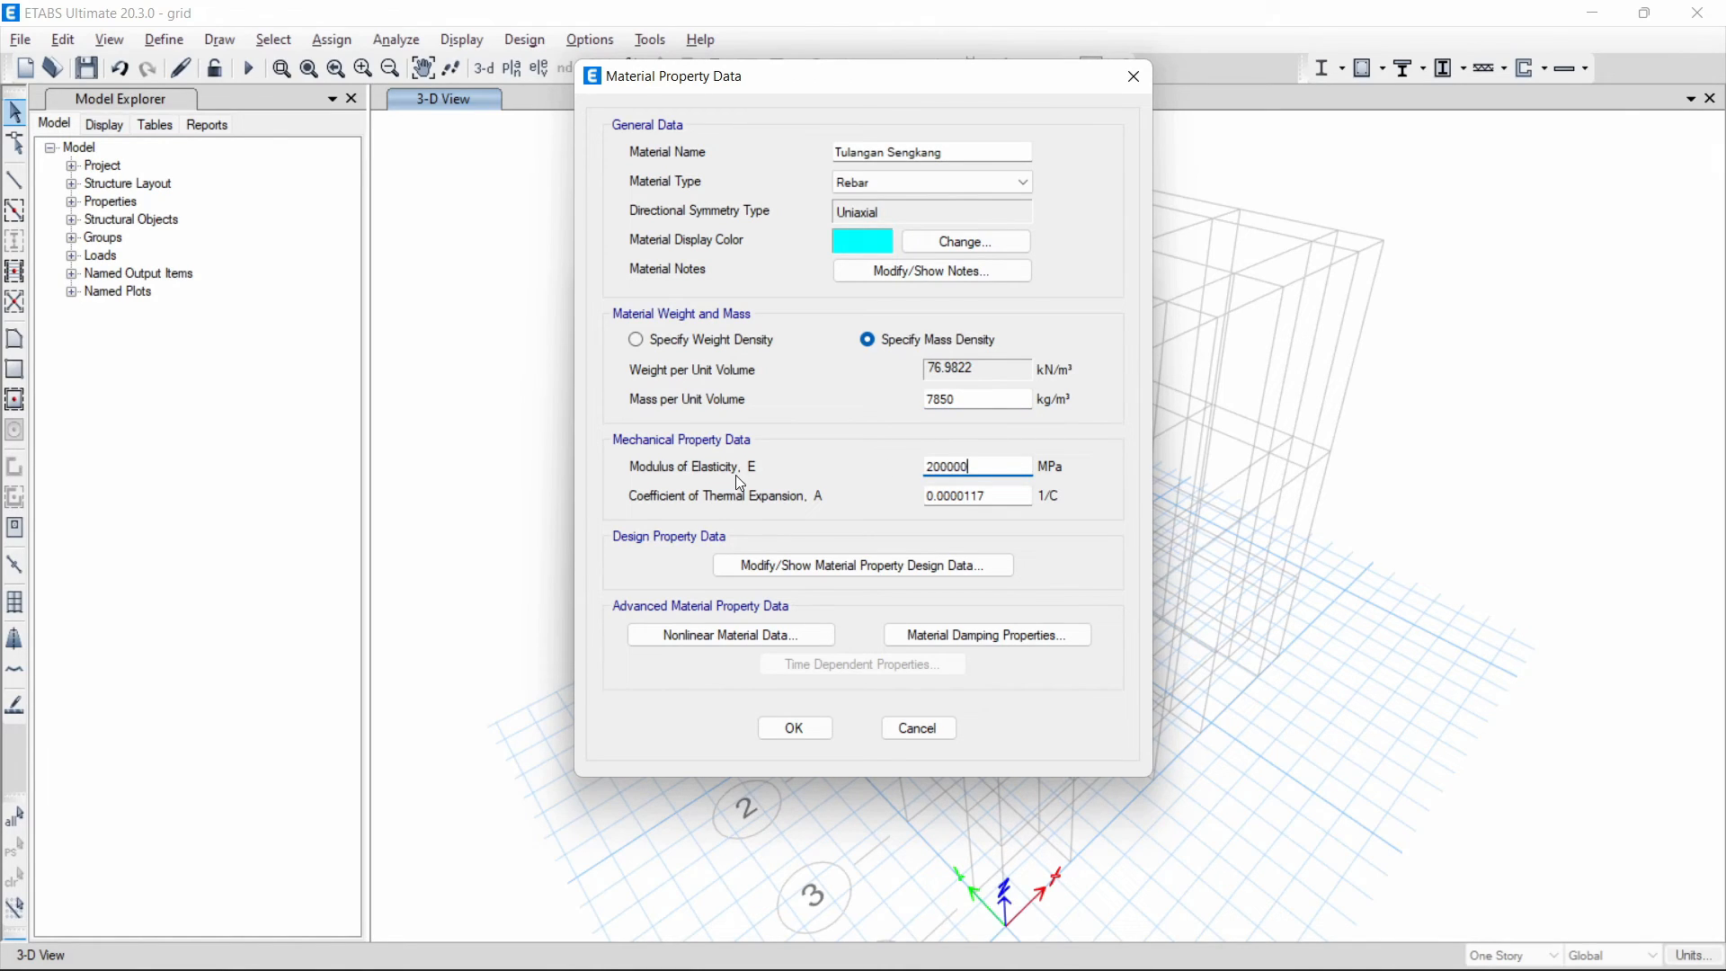
- In Tulangan Sengkang's design data, set the minimum yield strength Fy to 280 MPa and minimum tensile strength Fu to 350 MPa
left_click(853, 567)
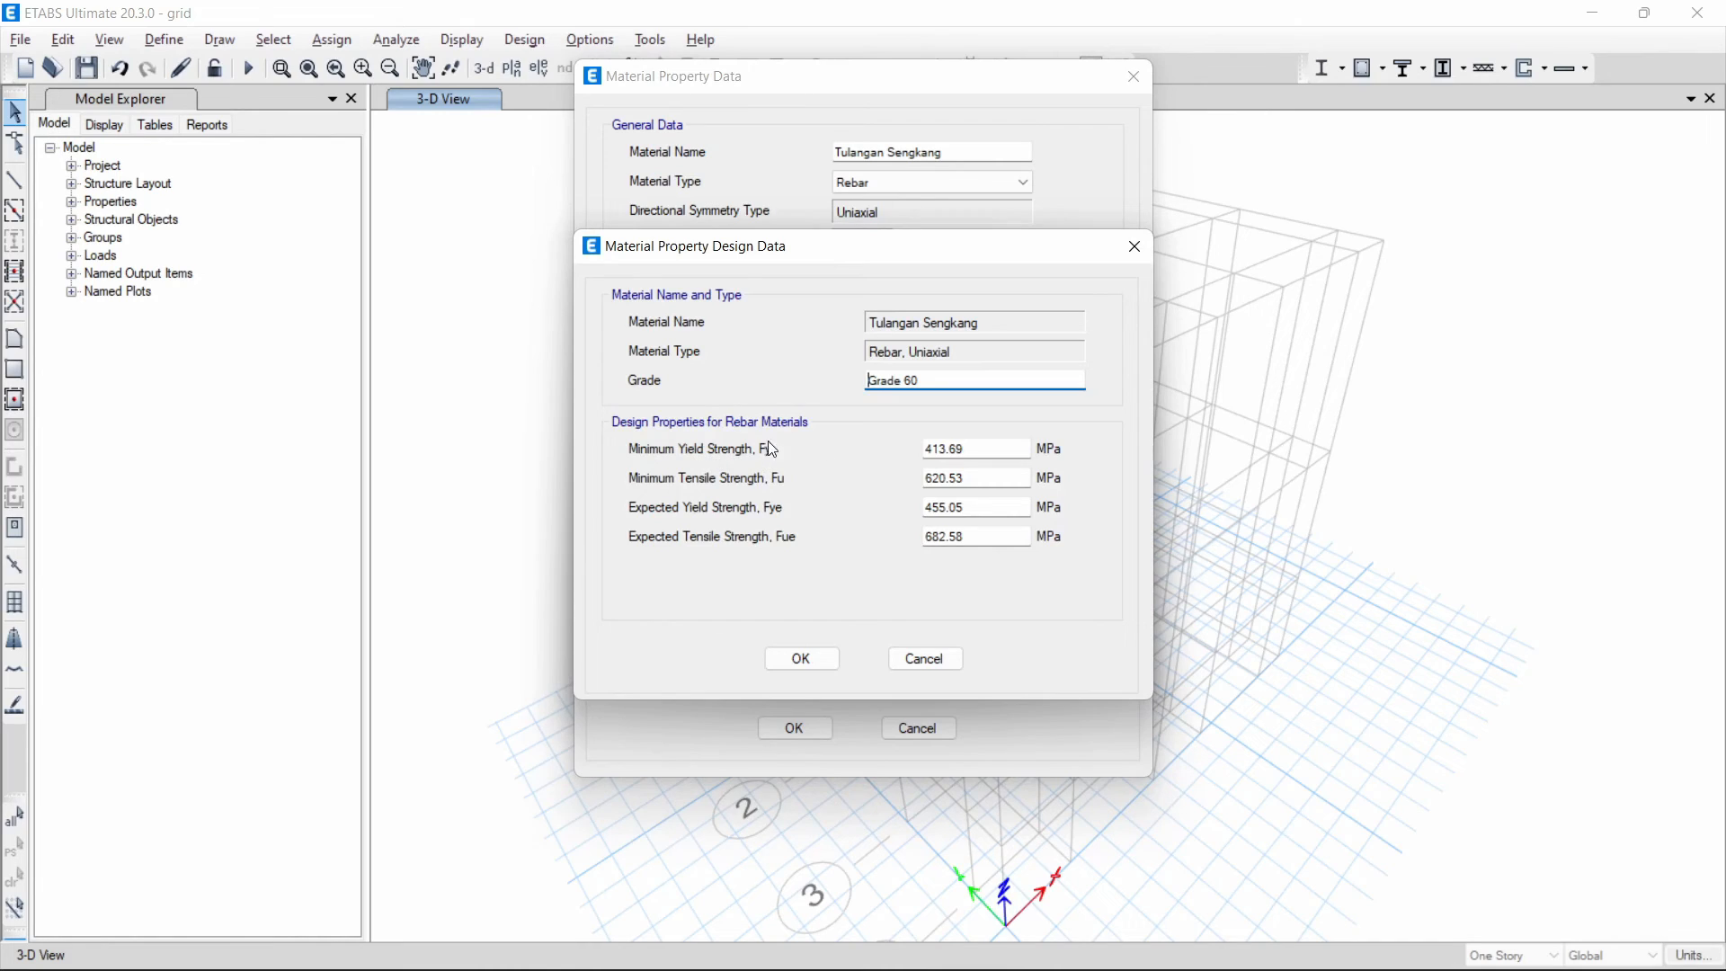
left_click_drag(937, 381, 804, 361)
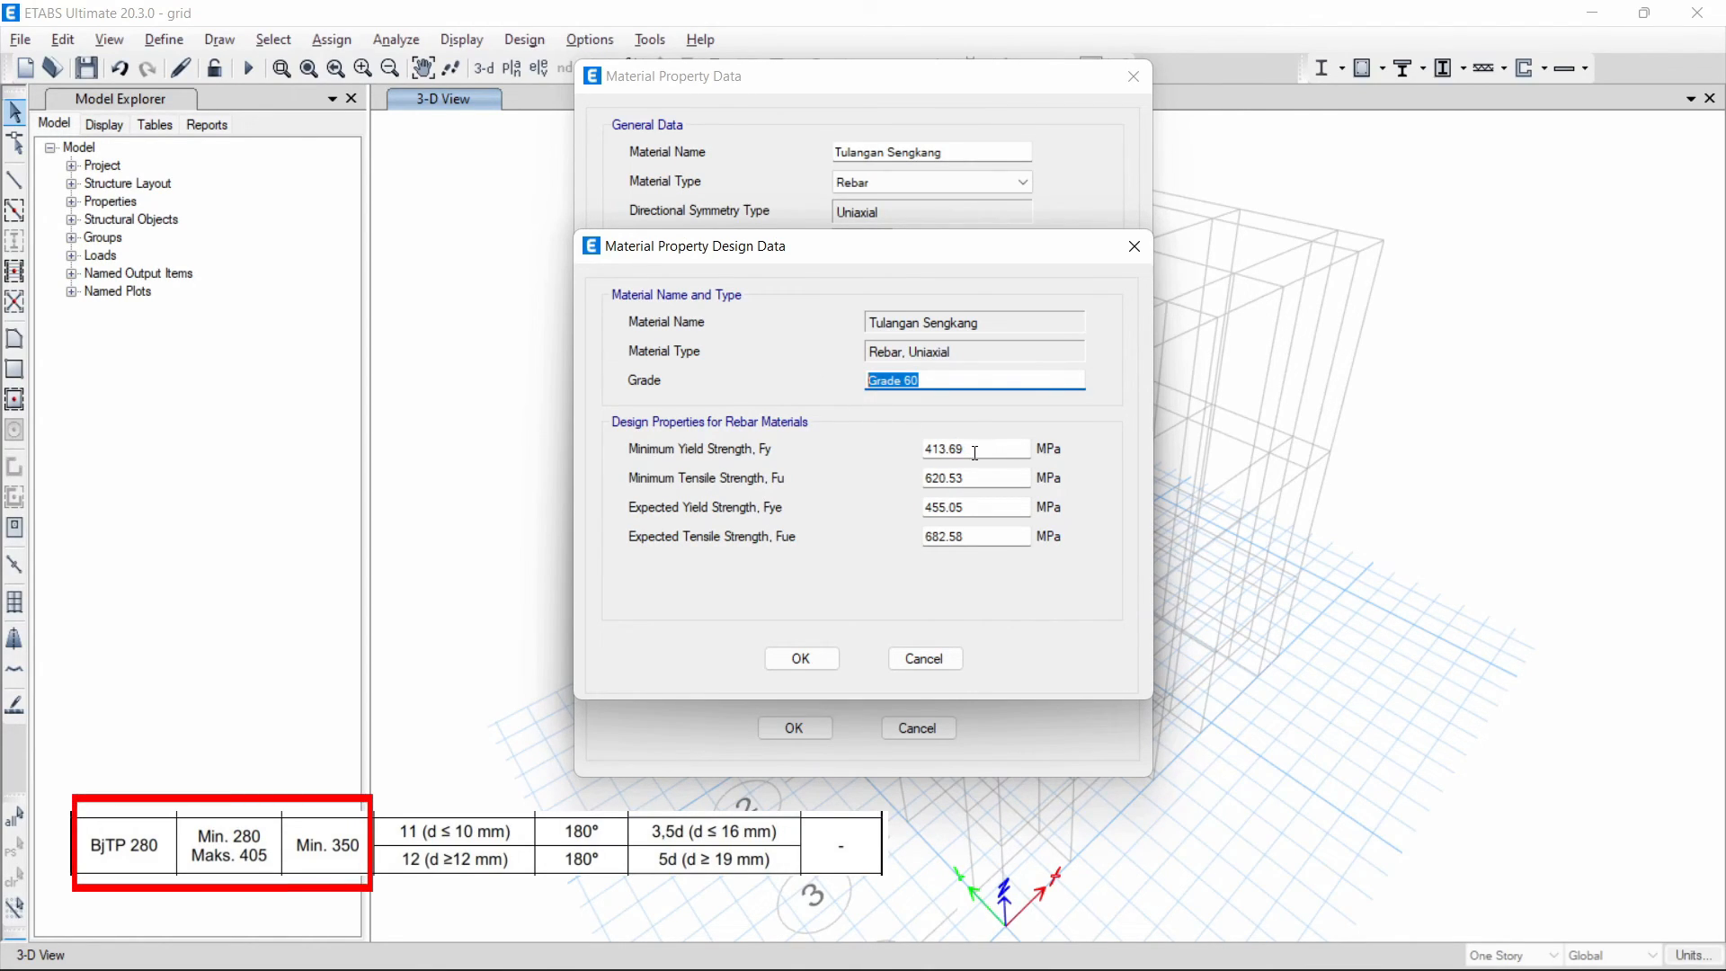
key("Tab")
type("280")
key("BackSpace")
key("BackSpace")
type("80")
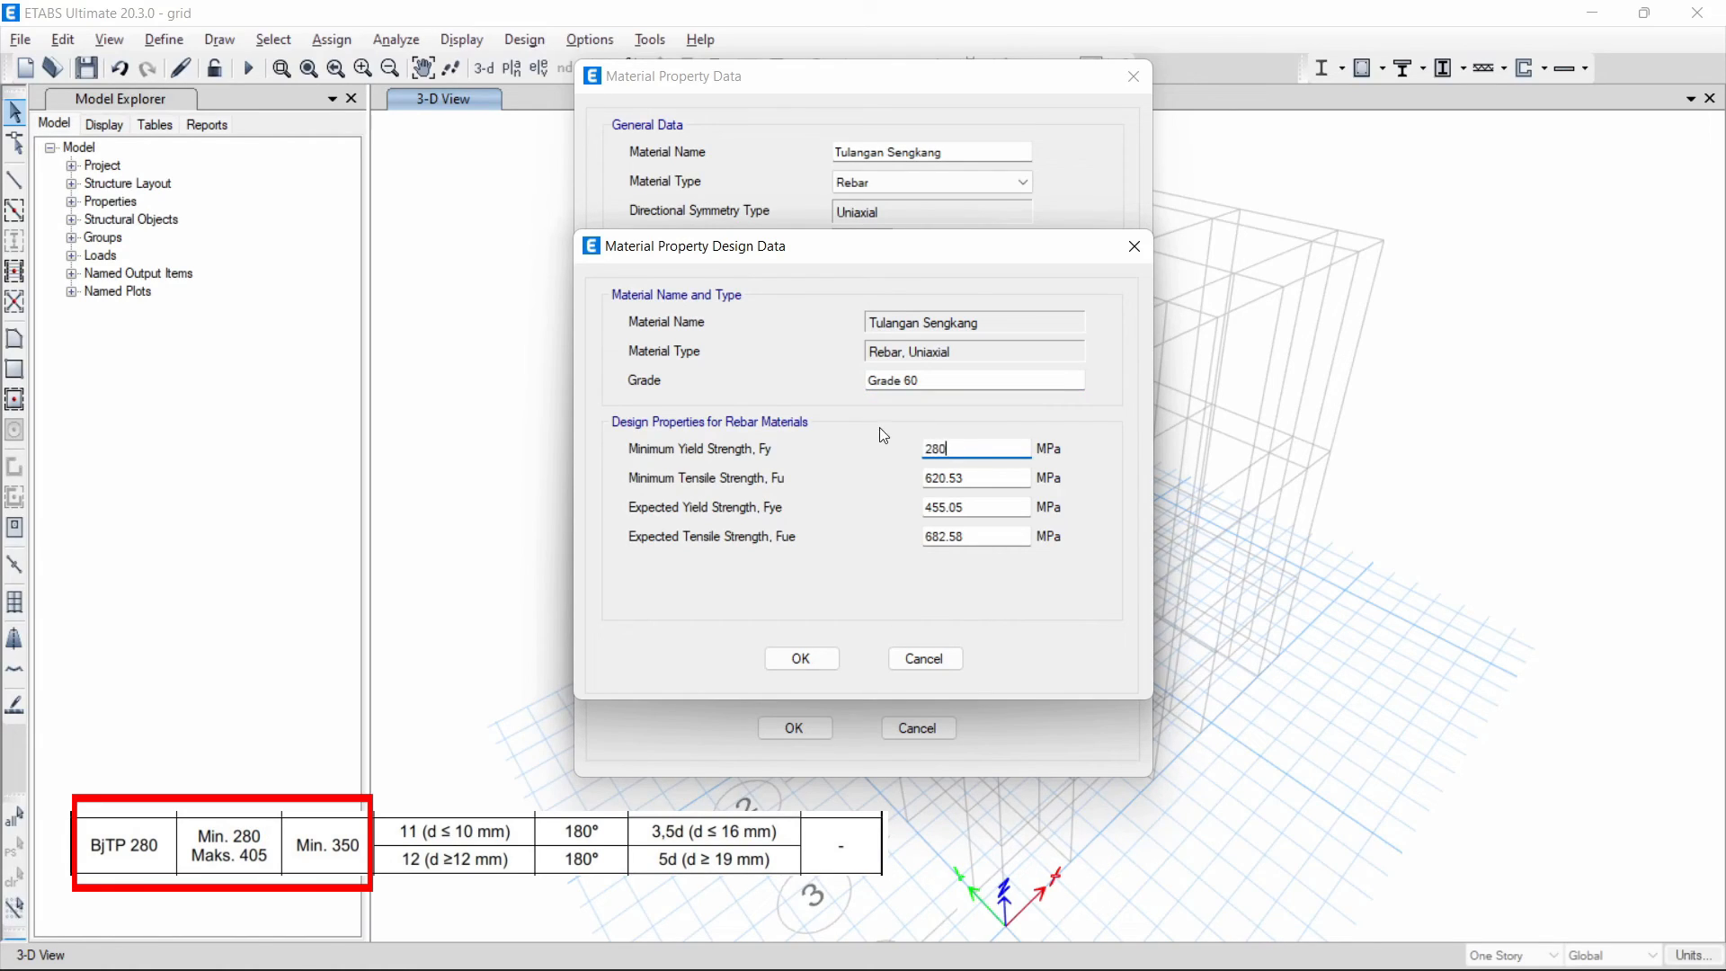
key("Tab")
type("350")
- Set Tulangan Sengkang's expected yield strength Fye to 280 MPa and expected tensile strength Fue to 350 MPa
key("Tab")
type("280")
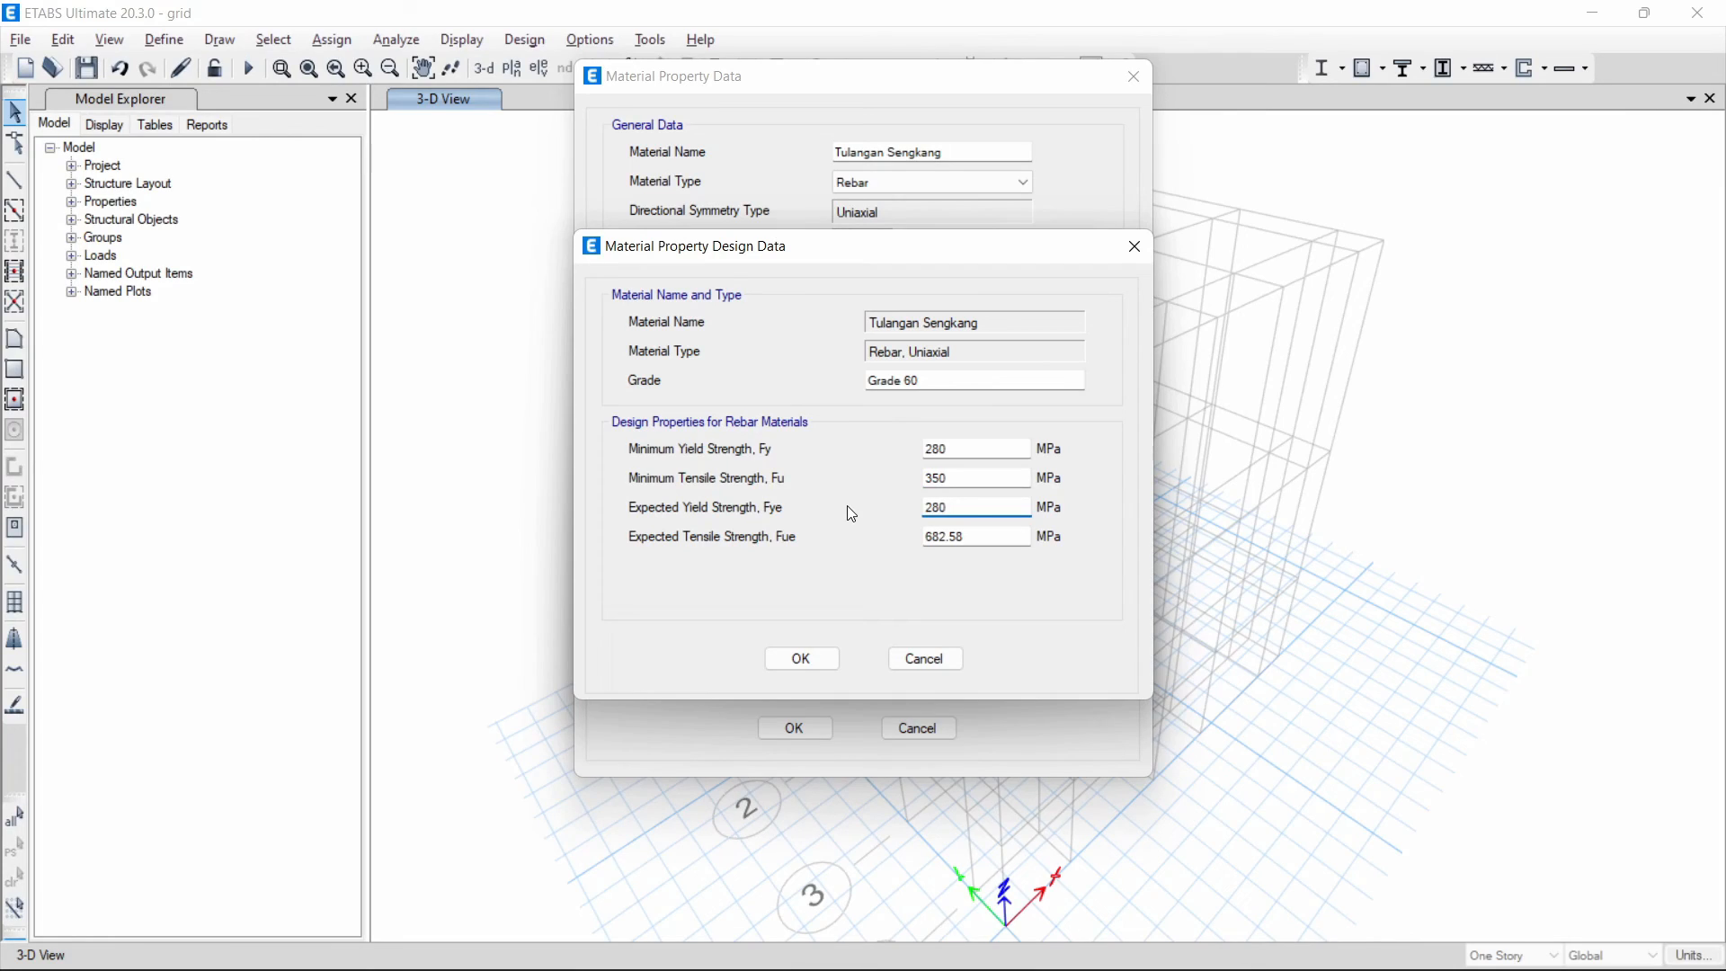
key("Tab")
type("350")
- Change the Tulangan Sengkang grade to "BJTP280" and save the rebar material
left_click(968, 389)
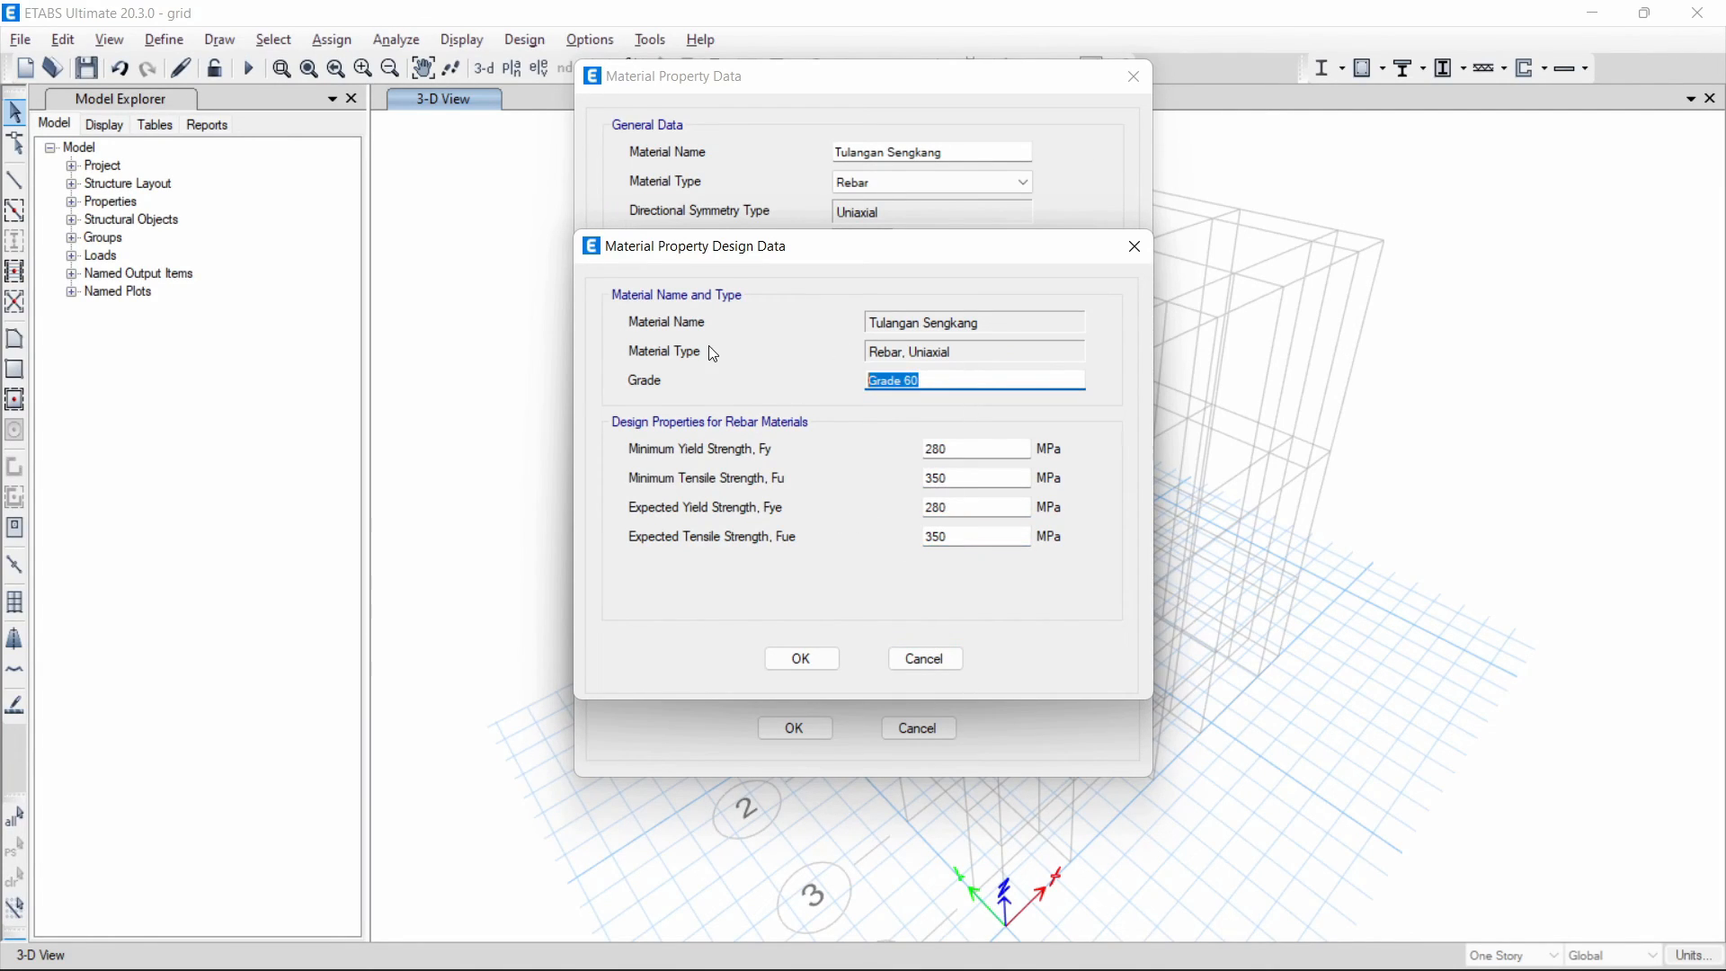
type("BJTP280")
left_click(803, 659)
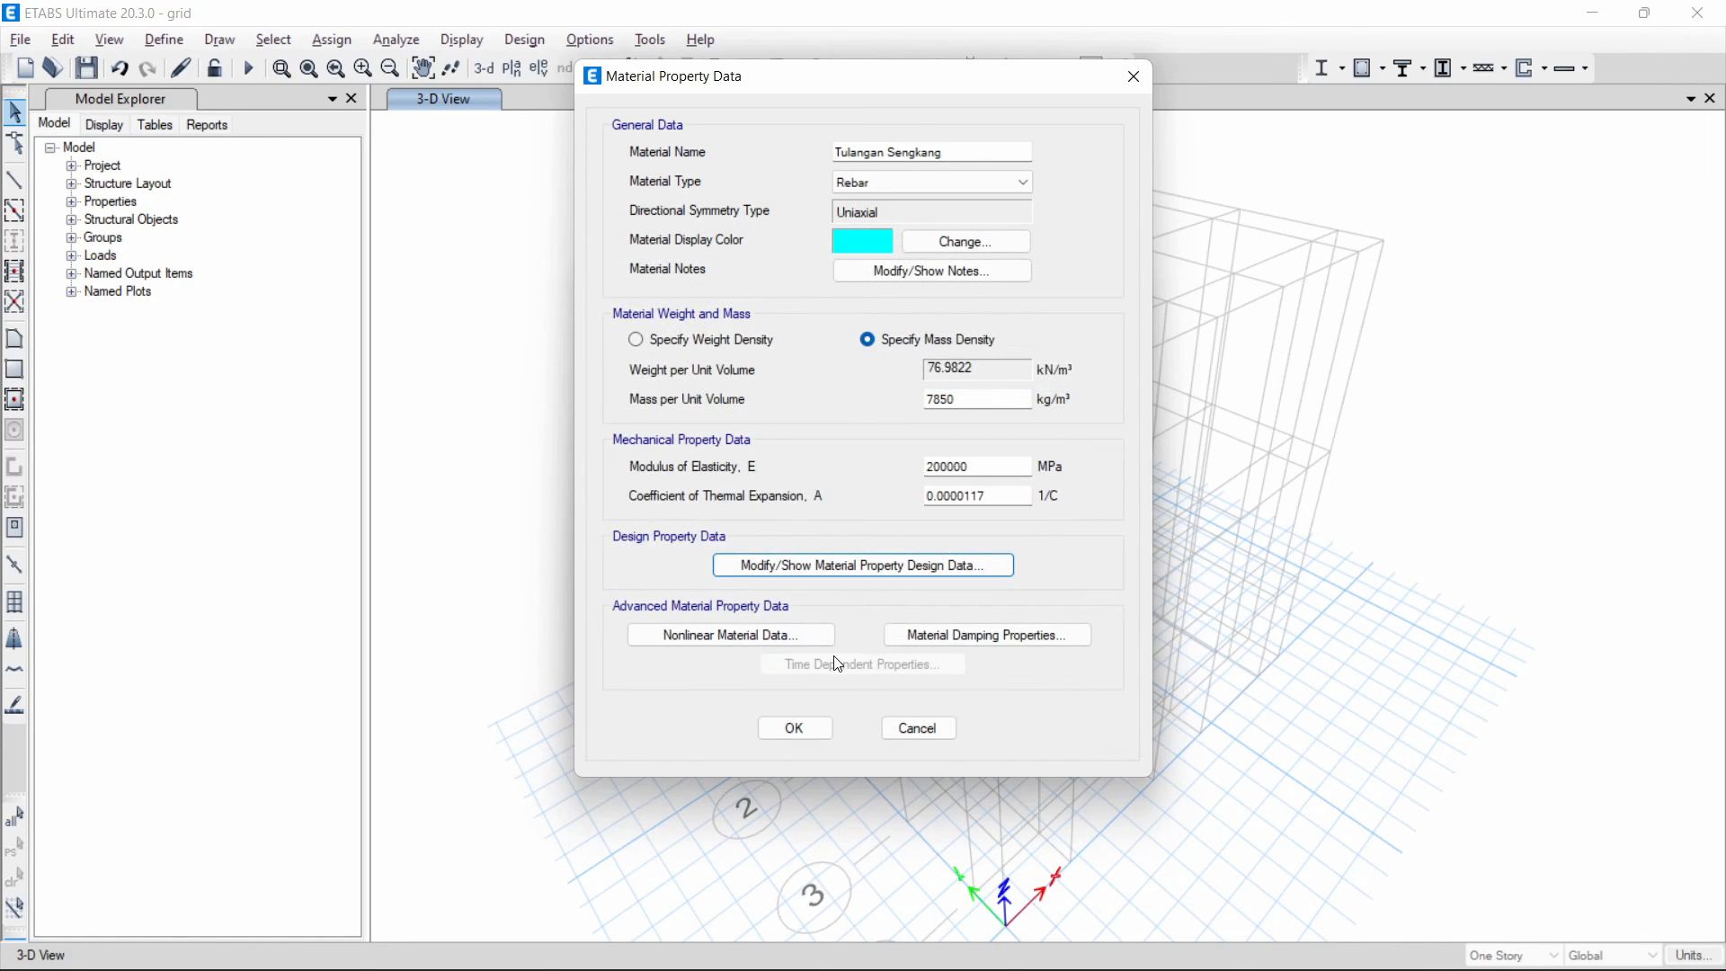
left_click(795, 730)
left_click(685, 432)
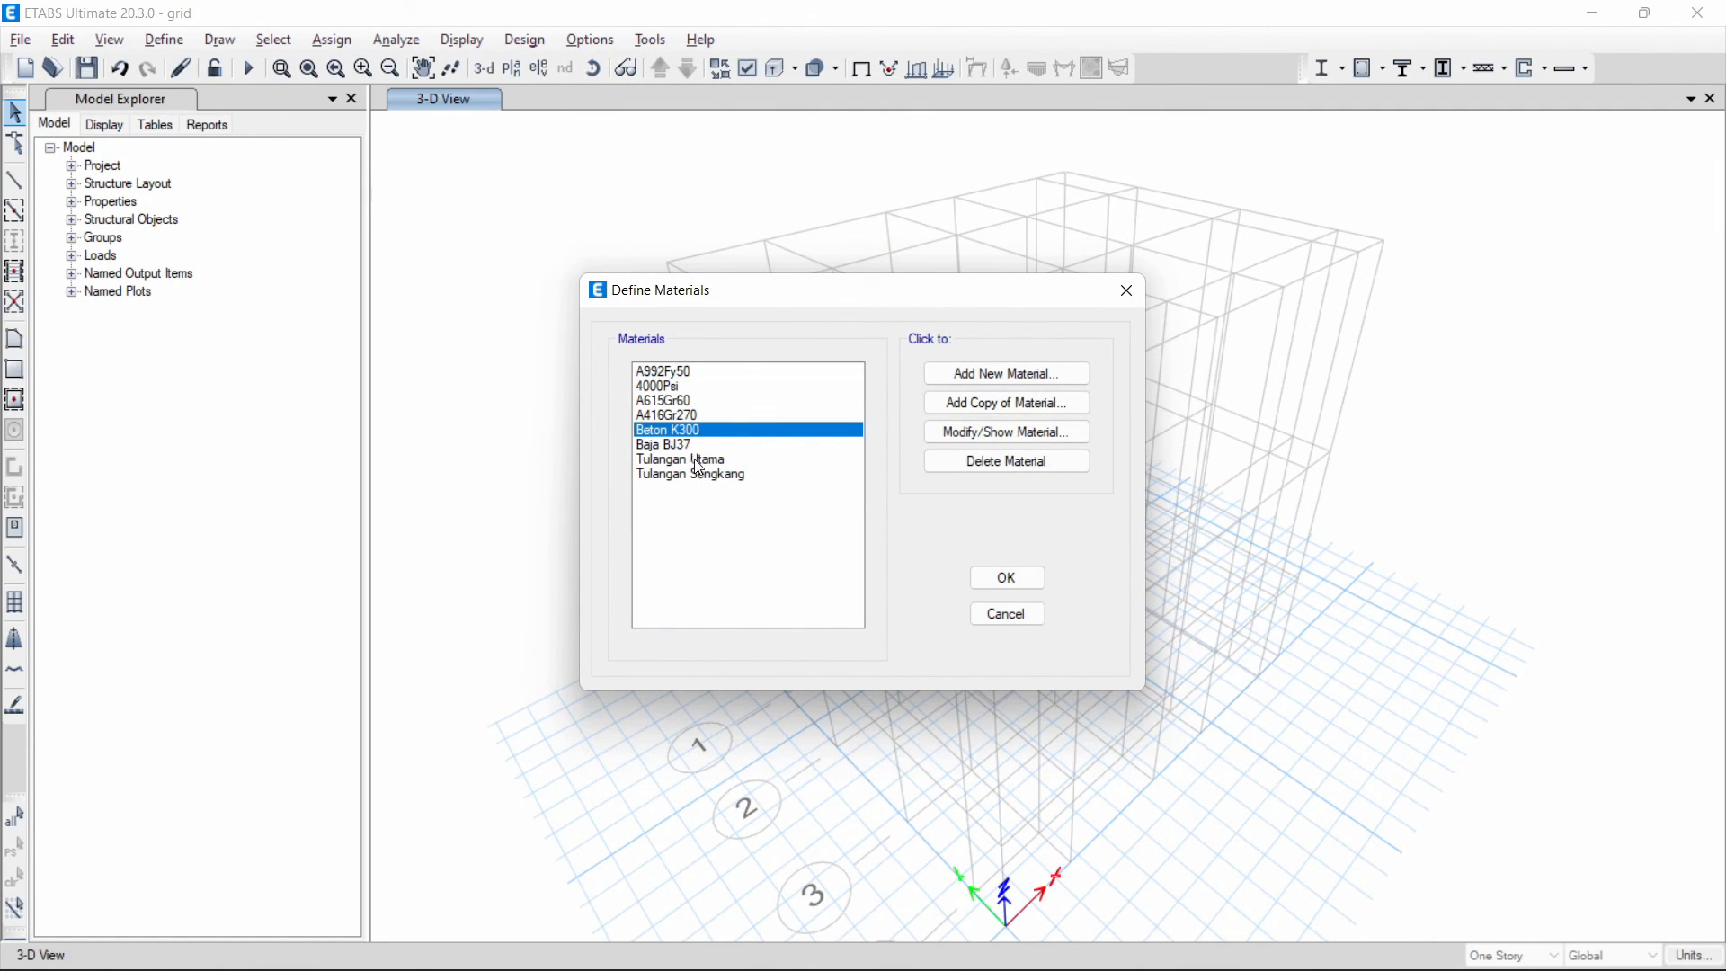
left_click(710, 461)
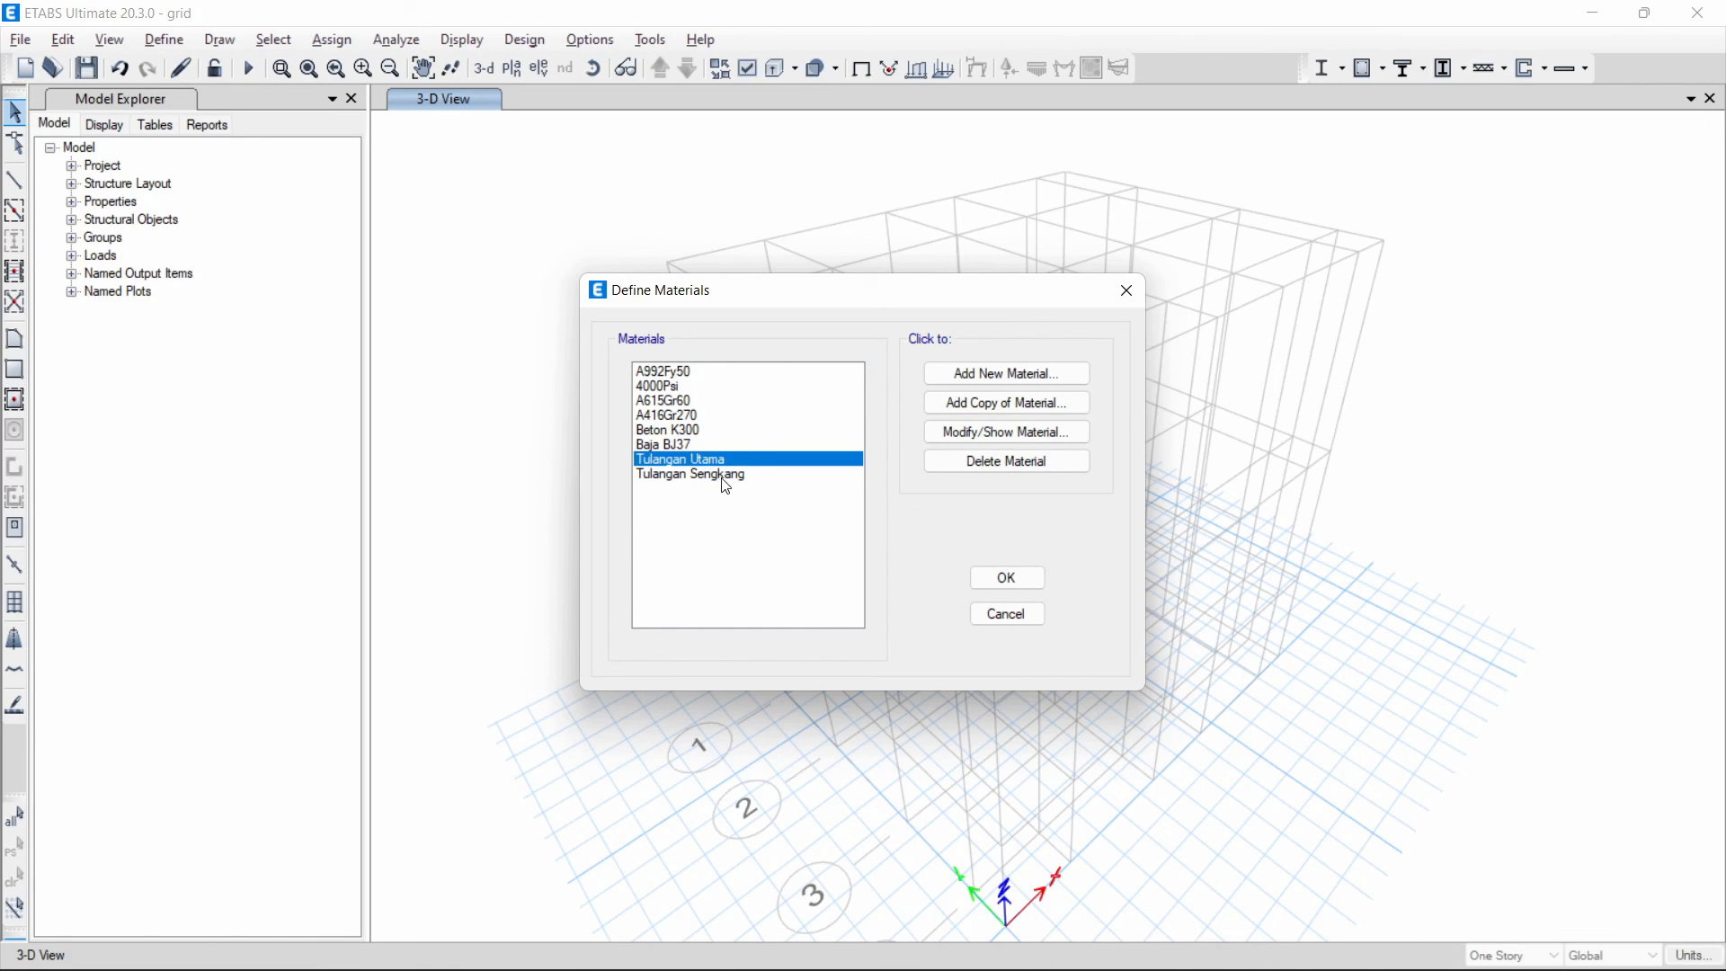
left_click(727, 477)
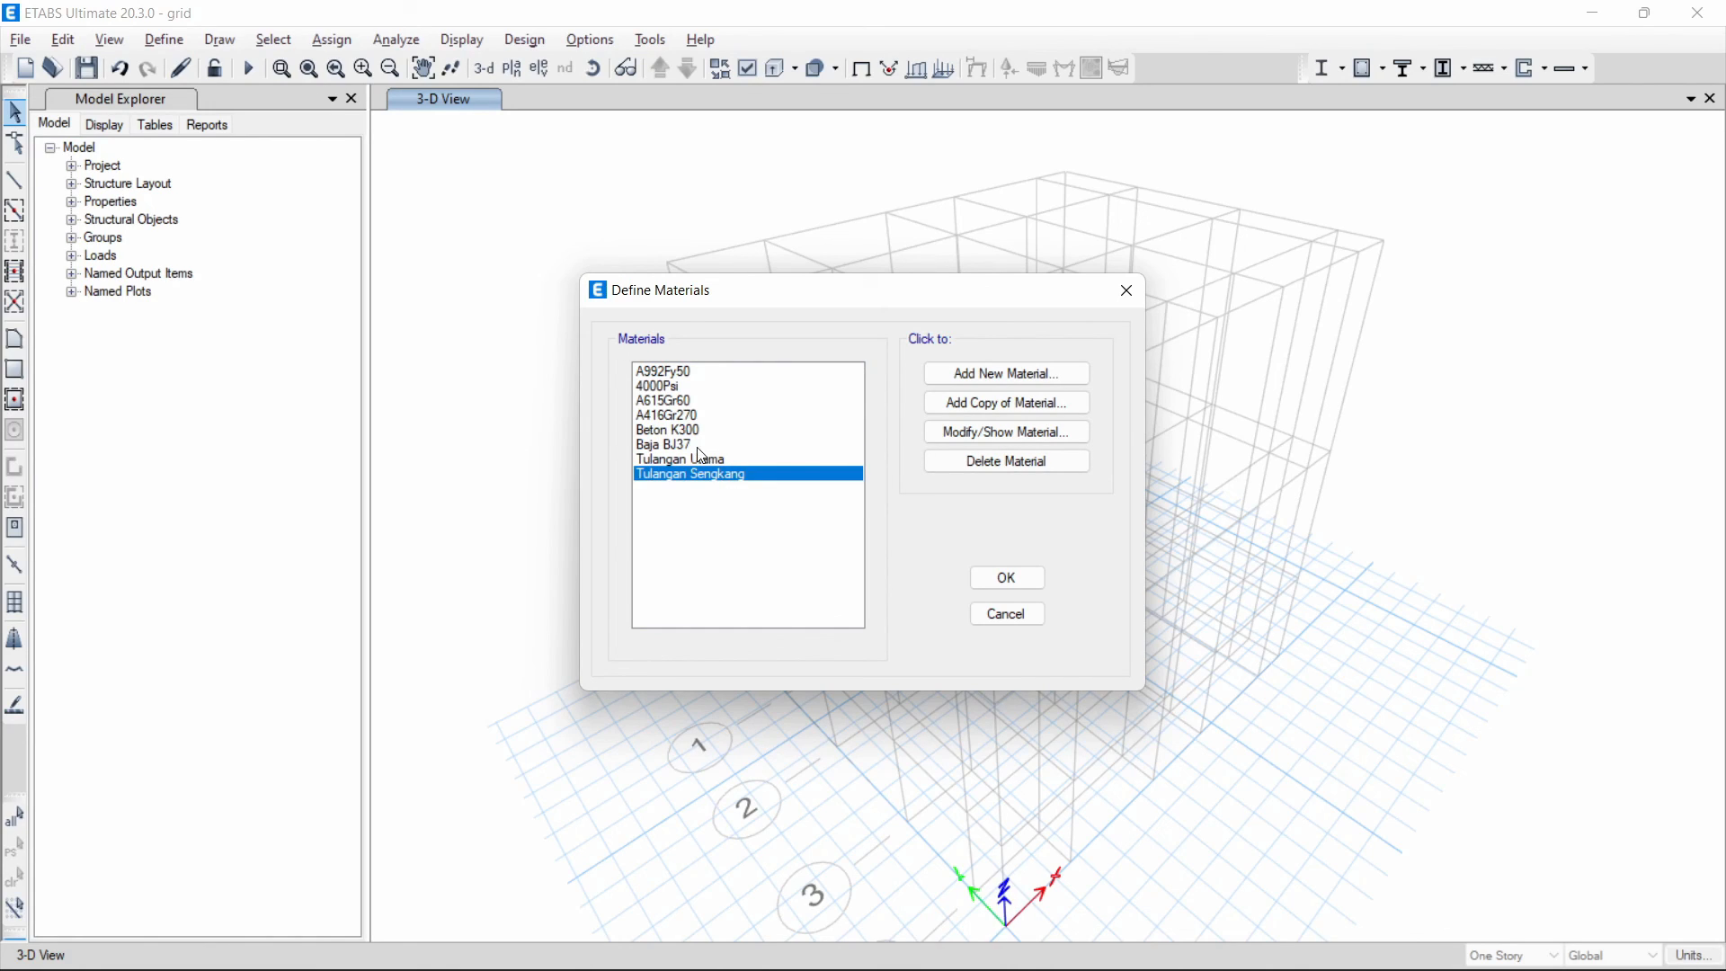